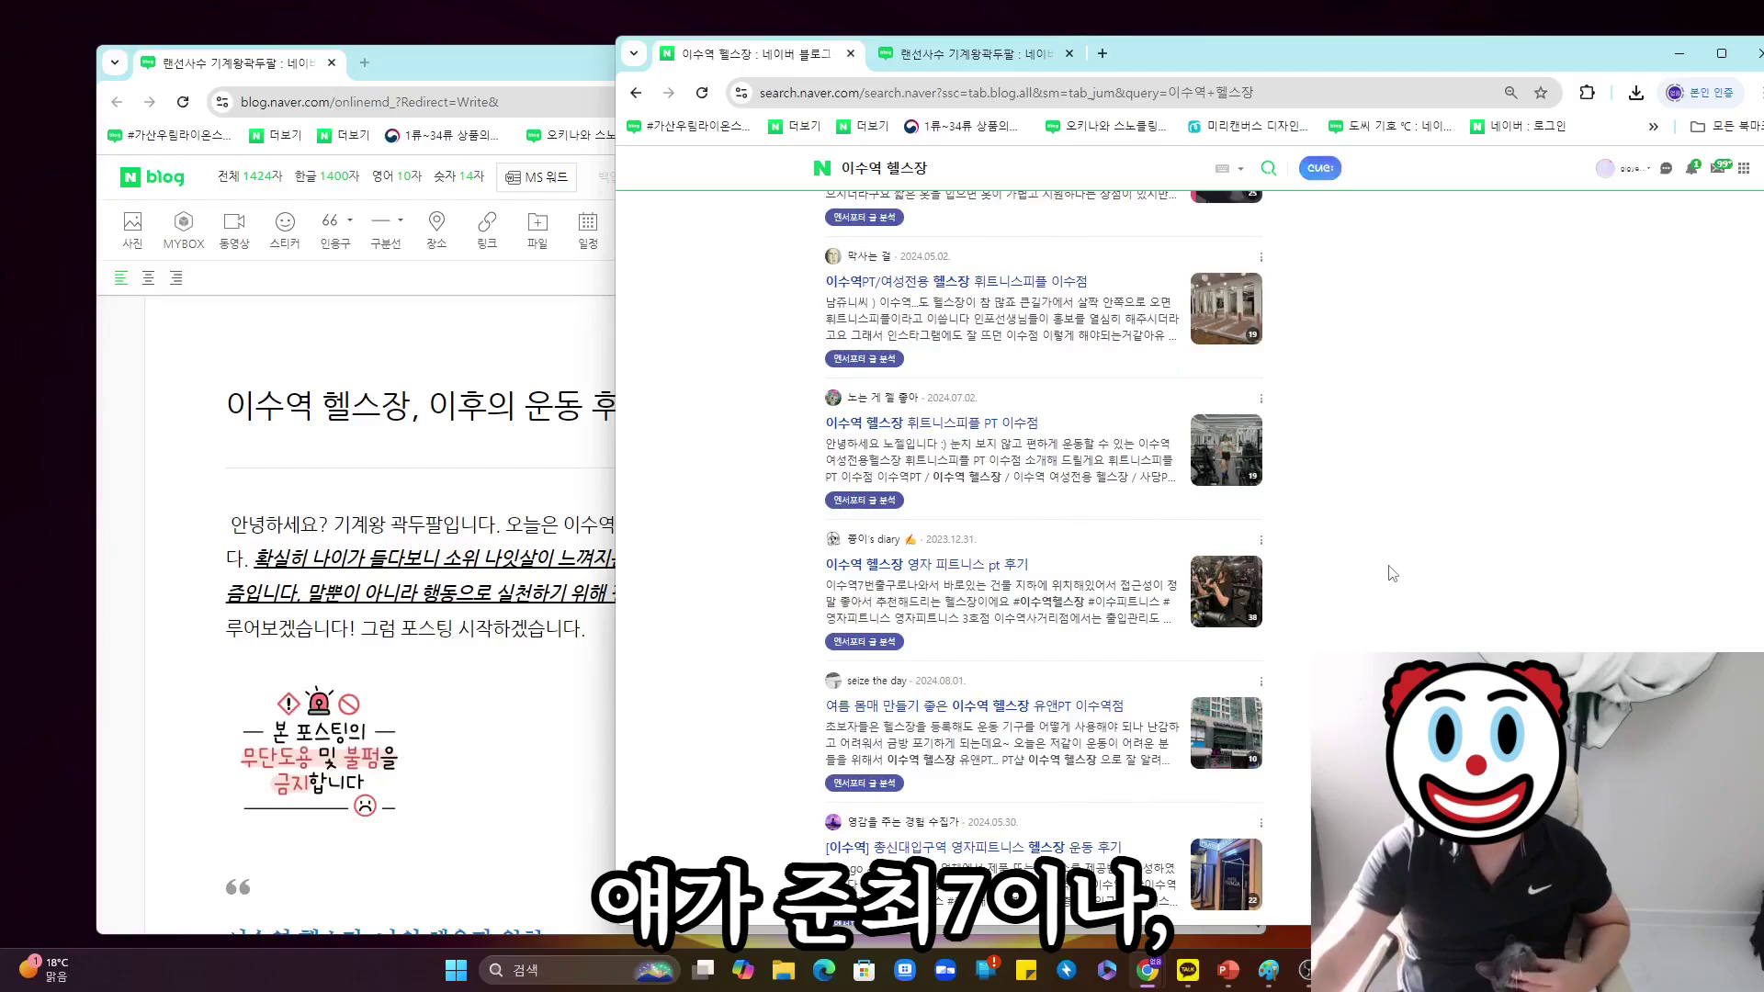
Look through the blog search results for 이수역 헬스장.
scroll(1332, 593, up, 1)
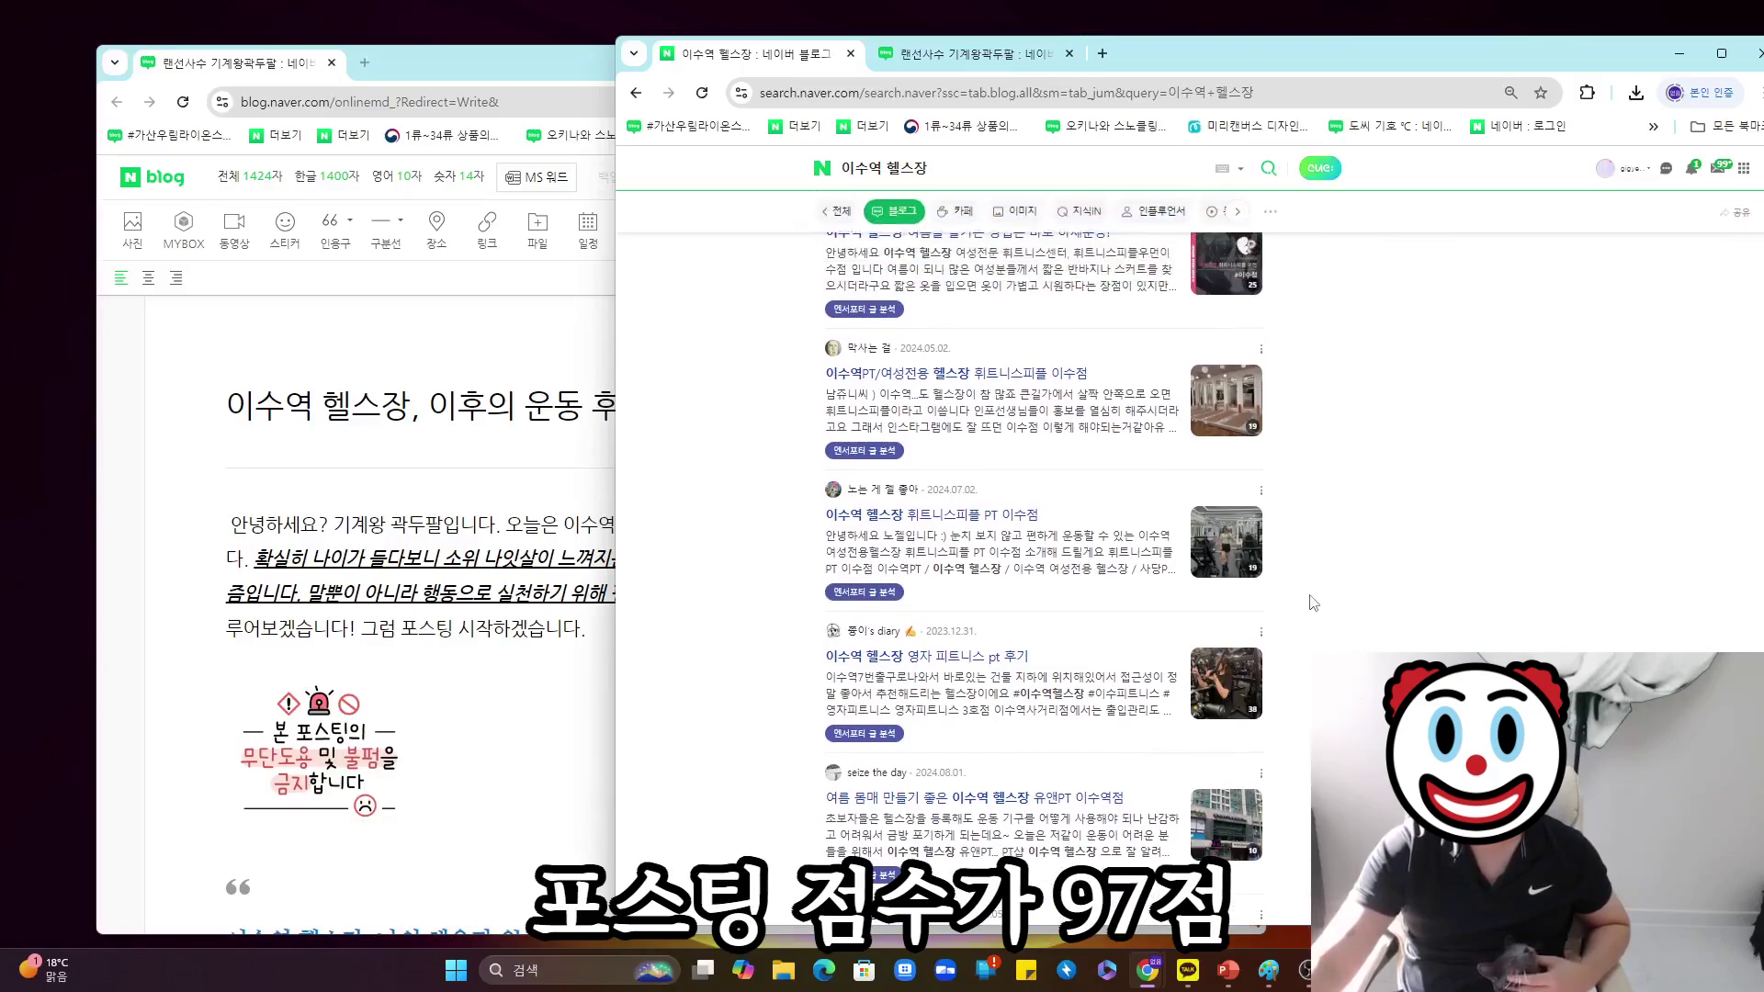
scroll(1316, 603, up, 3)
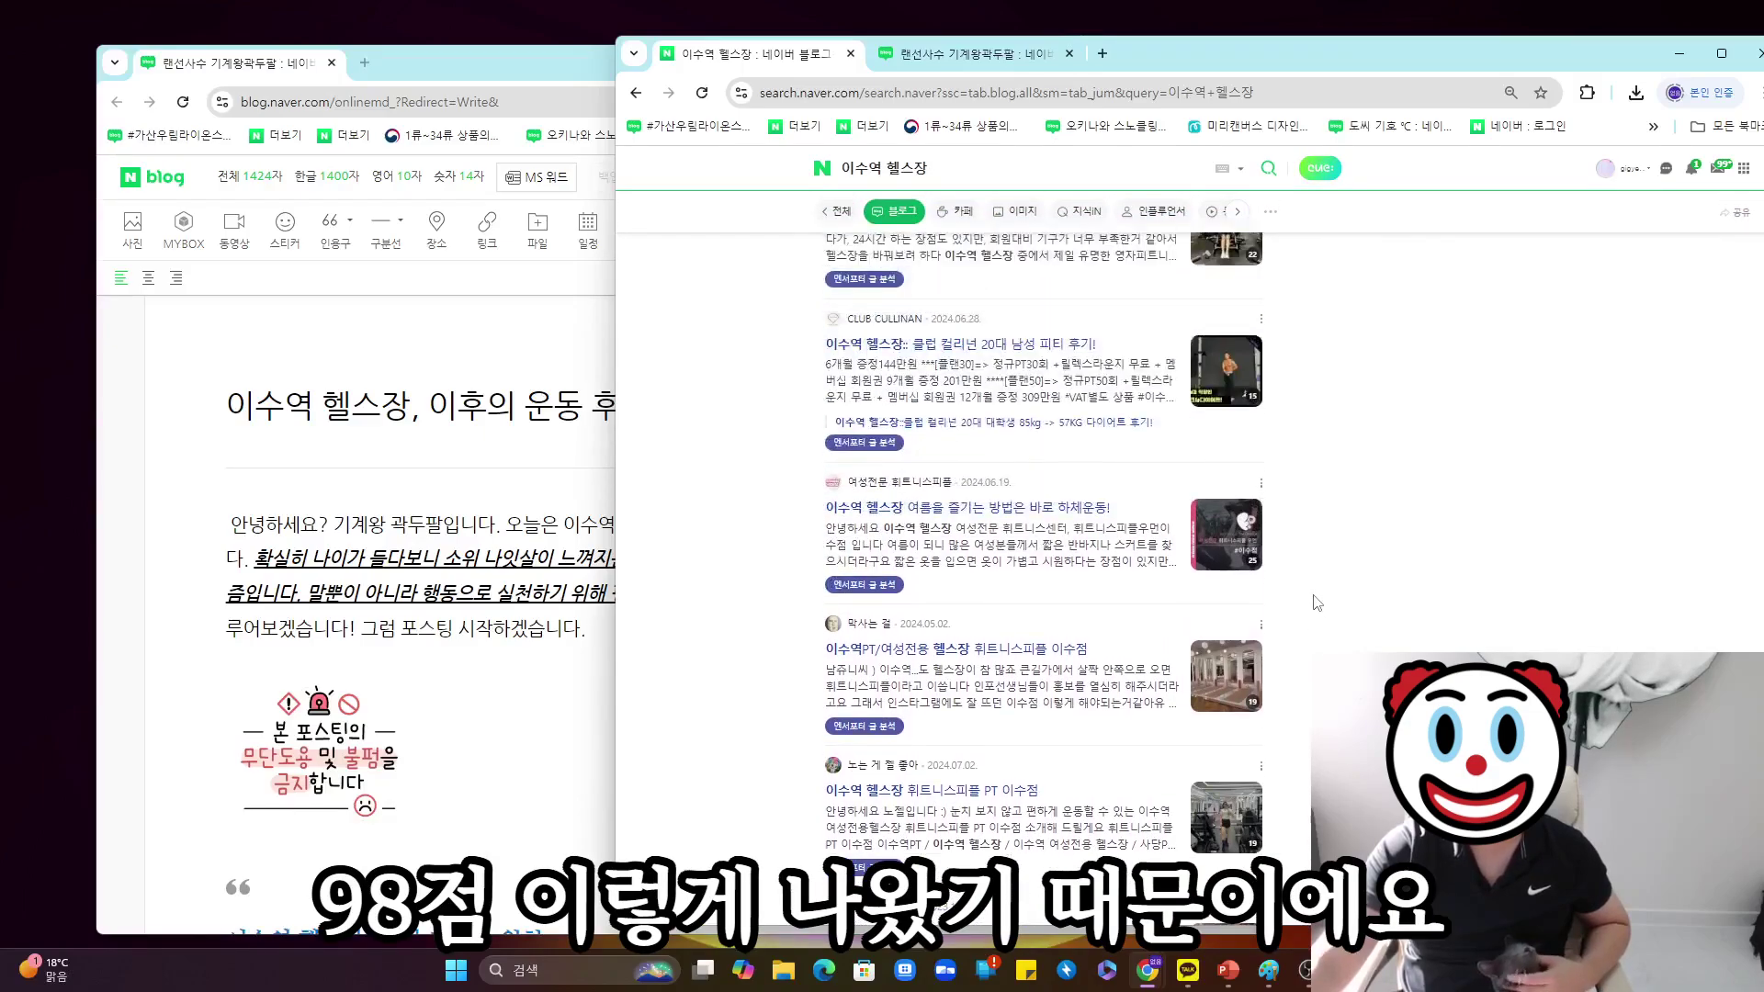
scroll(1319, 602, down, 5)
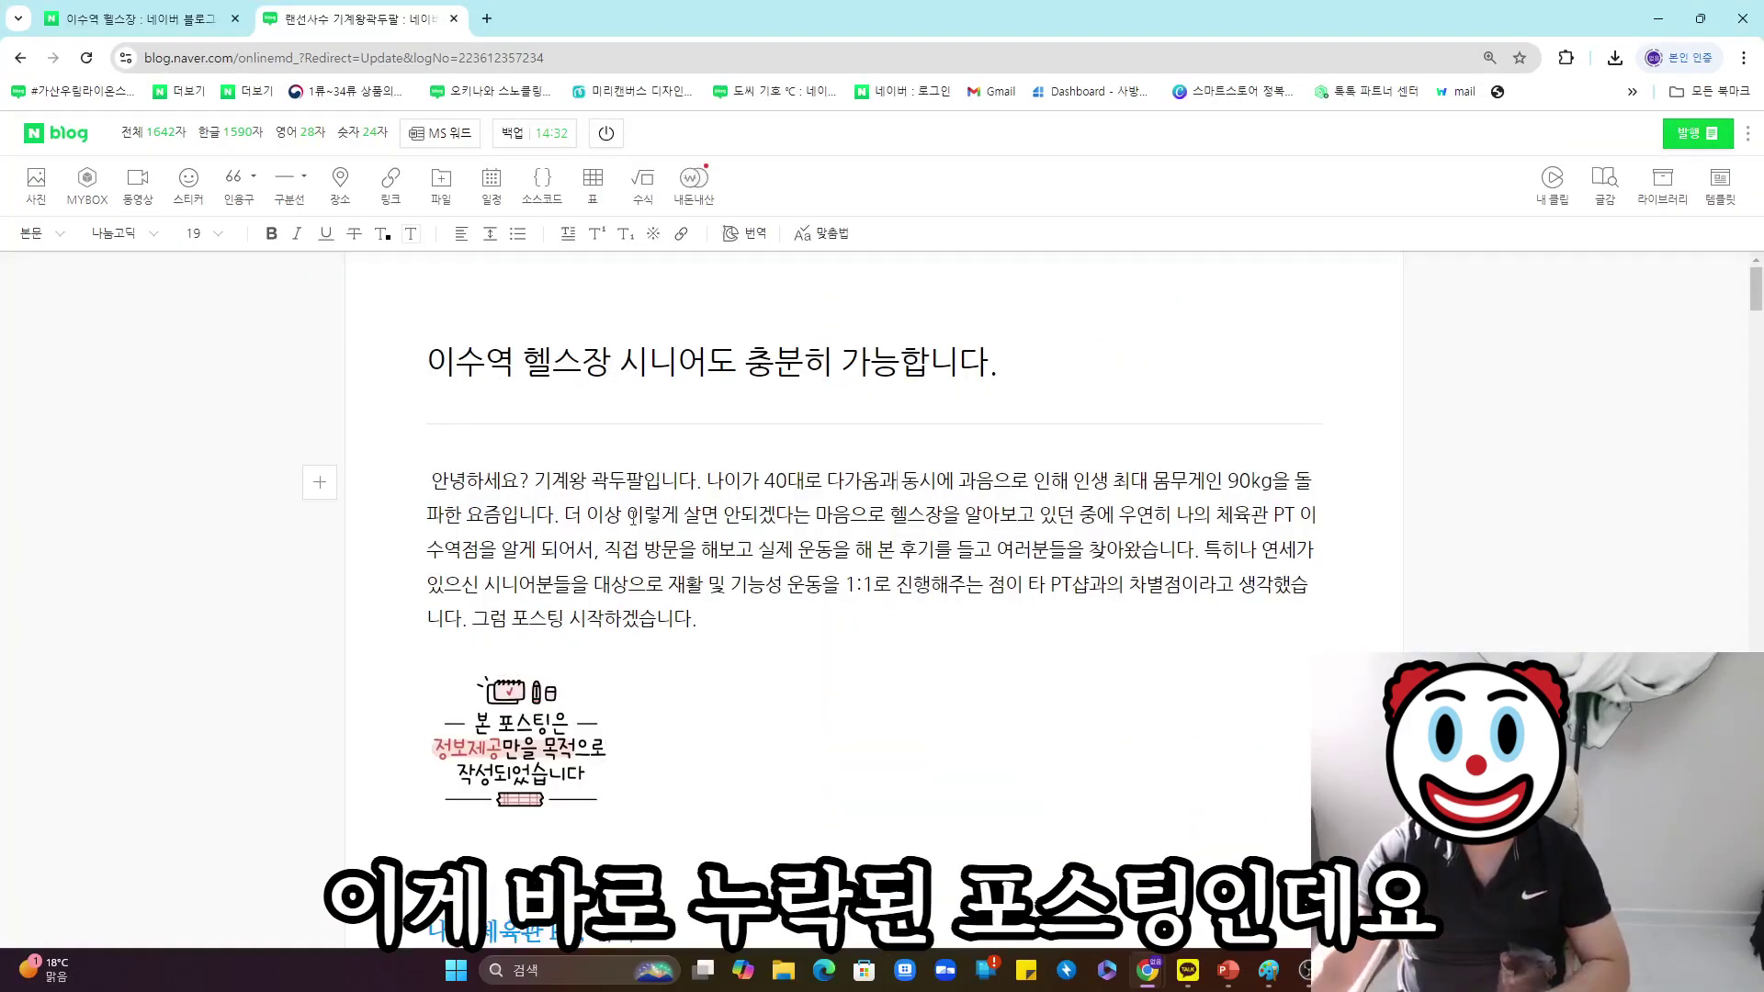
Enlarge the page zoom of the editor holding the post 이수역 헬스장 시니어도 충분히 가능합니다.
key(ctrl+plus)
key(ctrl+plus)
key(ctrl+plus)
key(ctrl+plus)
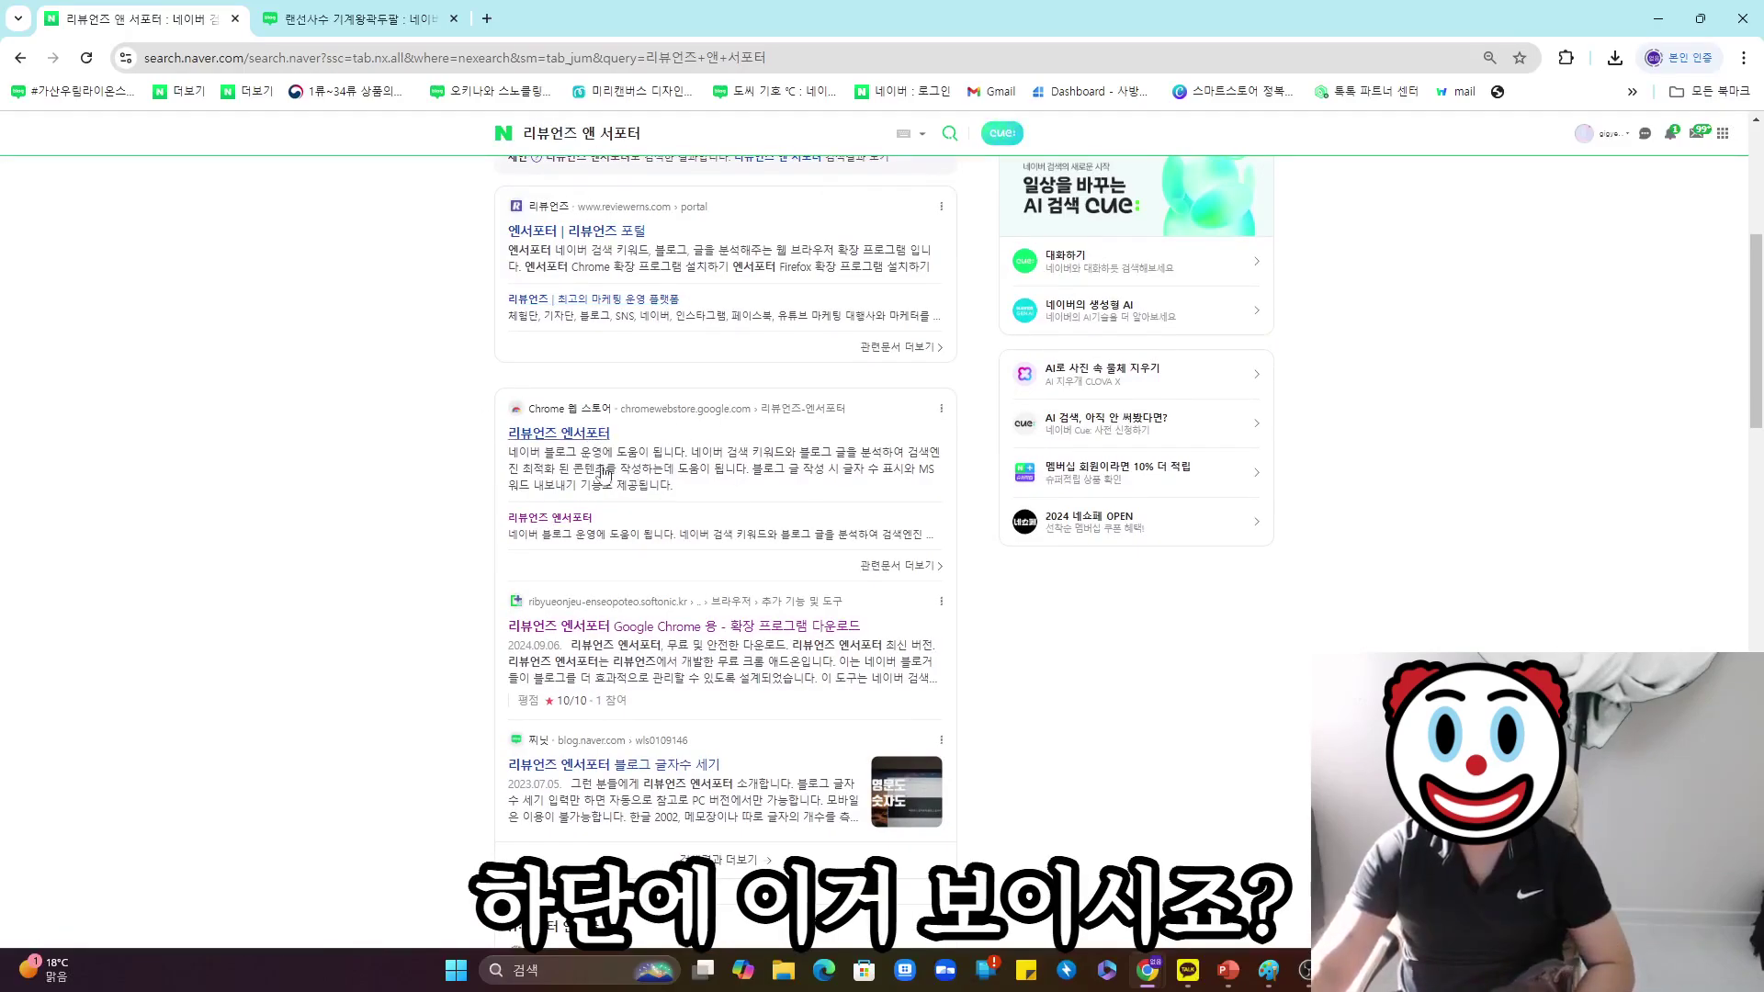
View the 리뷰언즈 엔서포터 extension's Chrome Web Store page from the search results, then return to the blog post editor.
click(602, 433)
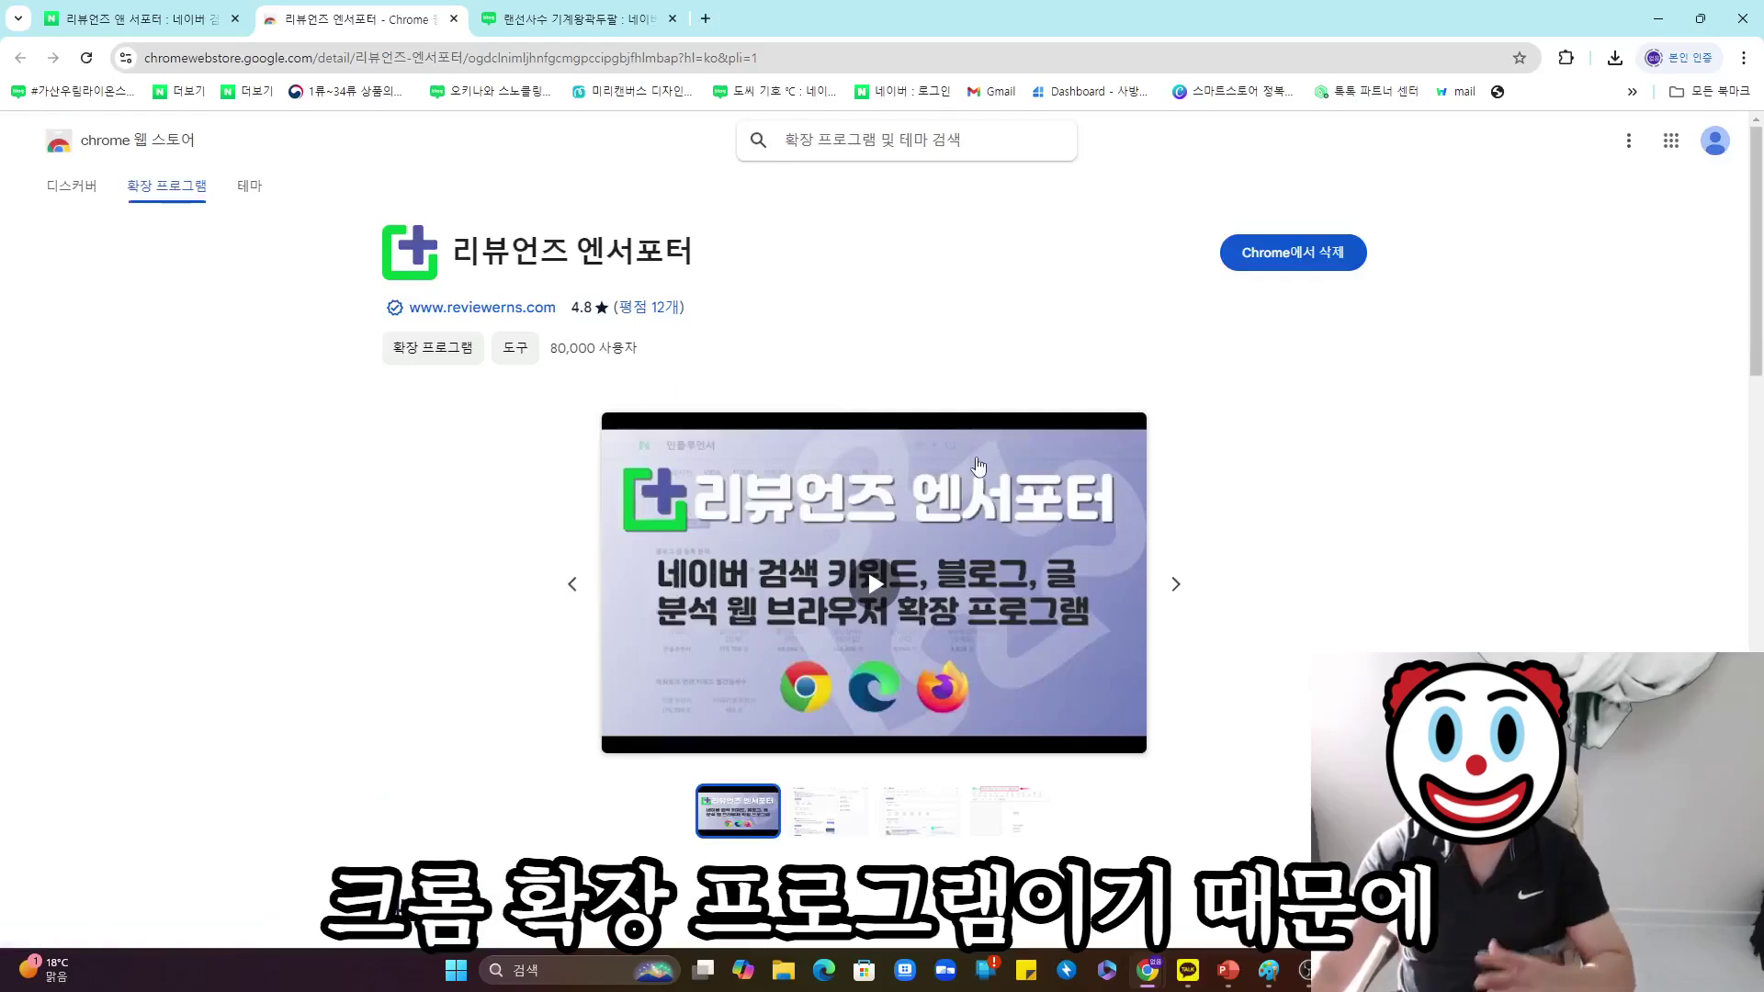
click(581, 18)
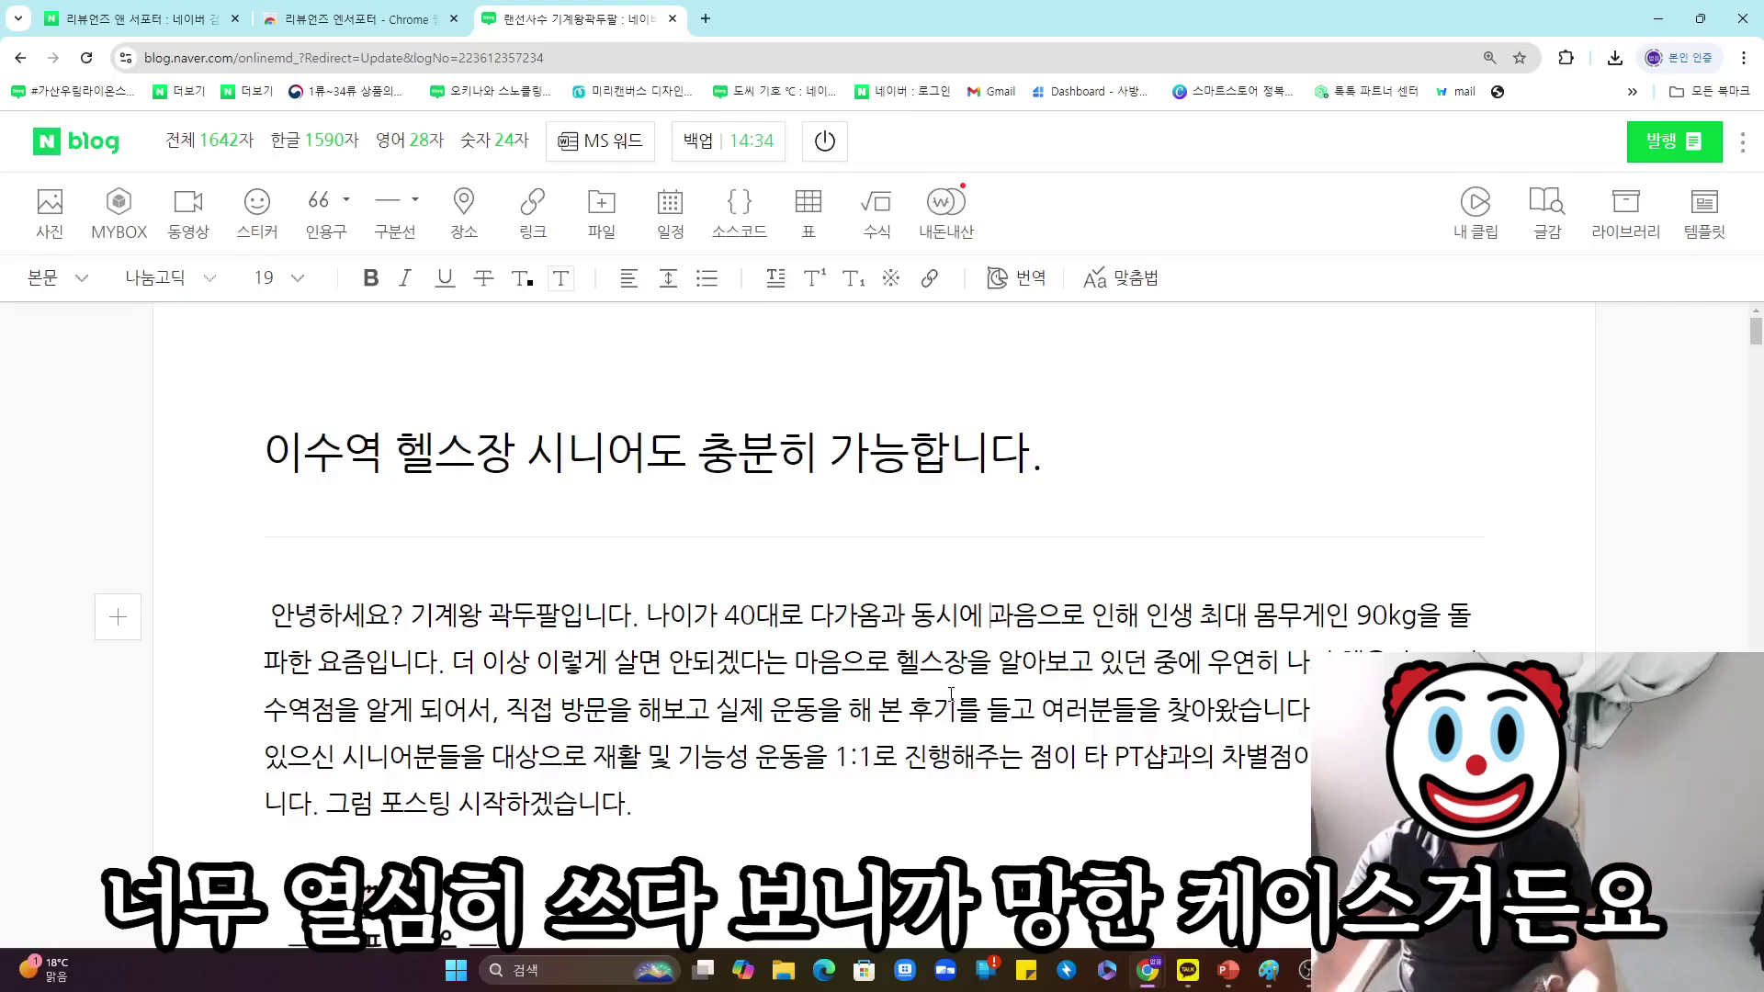
Search the post for the title keyword 이수역 헬스장 and step through all its occurrences.
drag(515, 453, 333, 447)
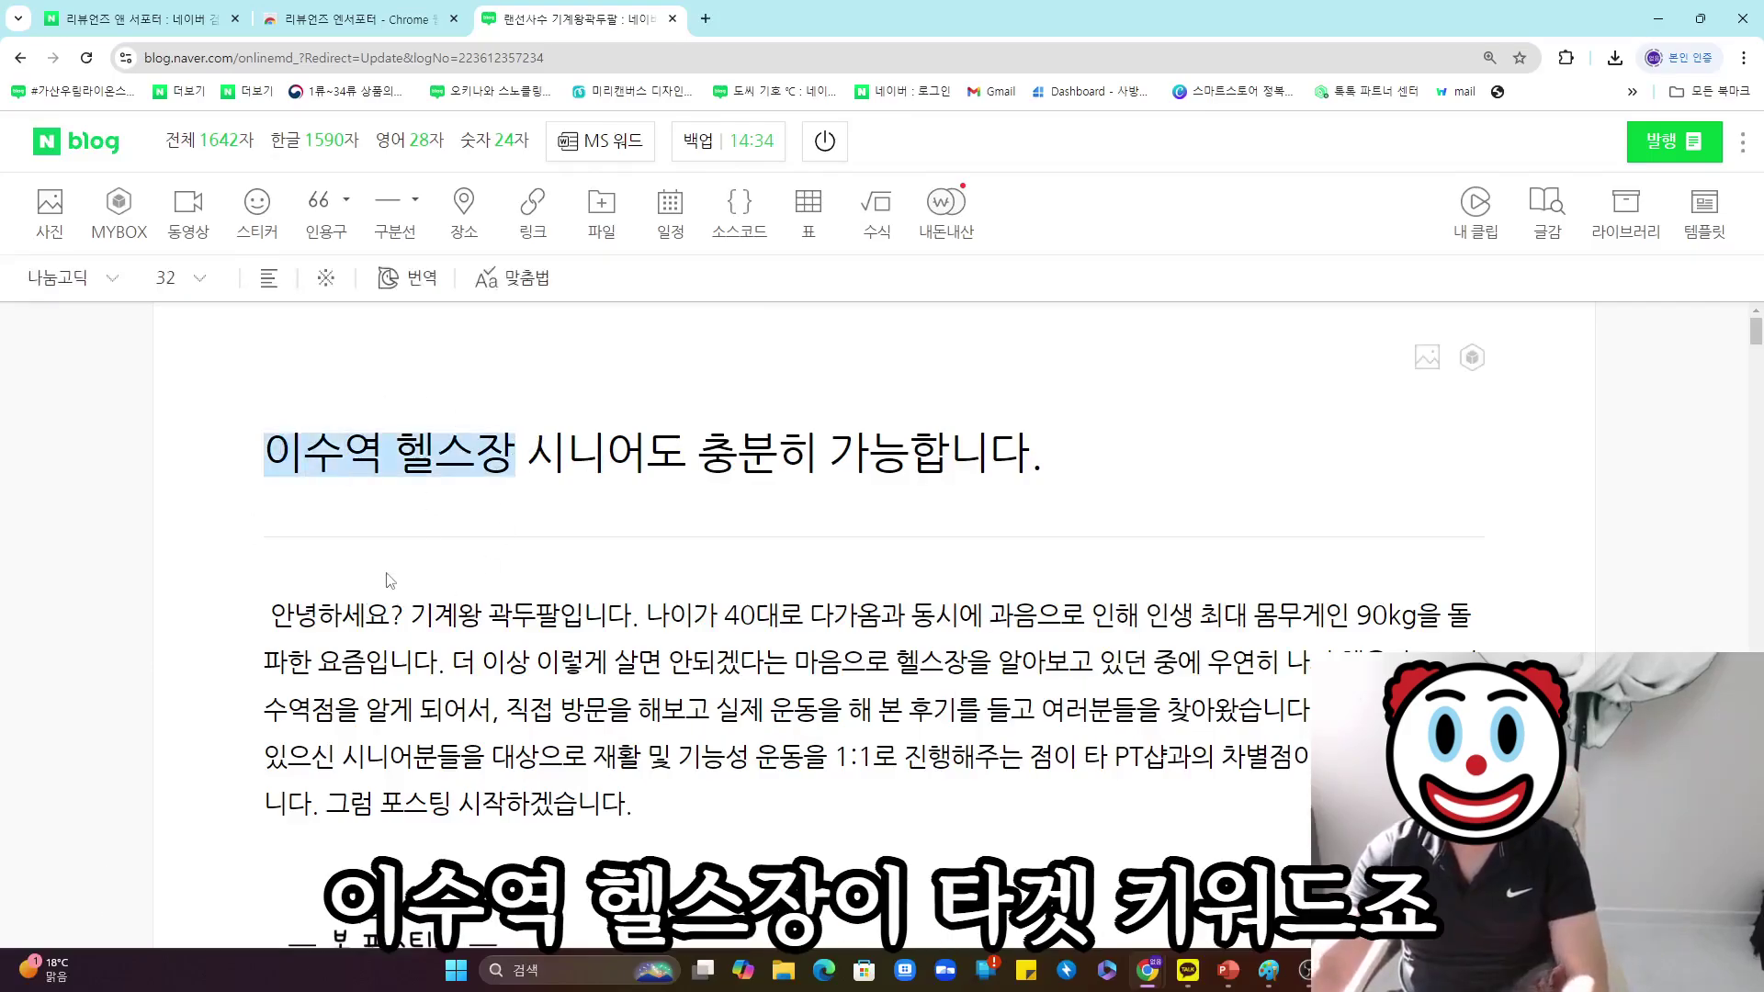
click(852, 614)
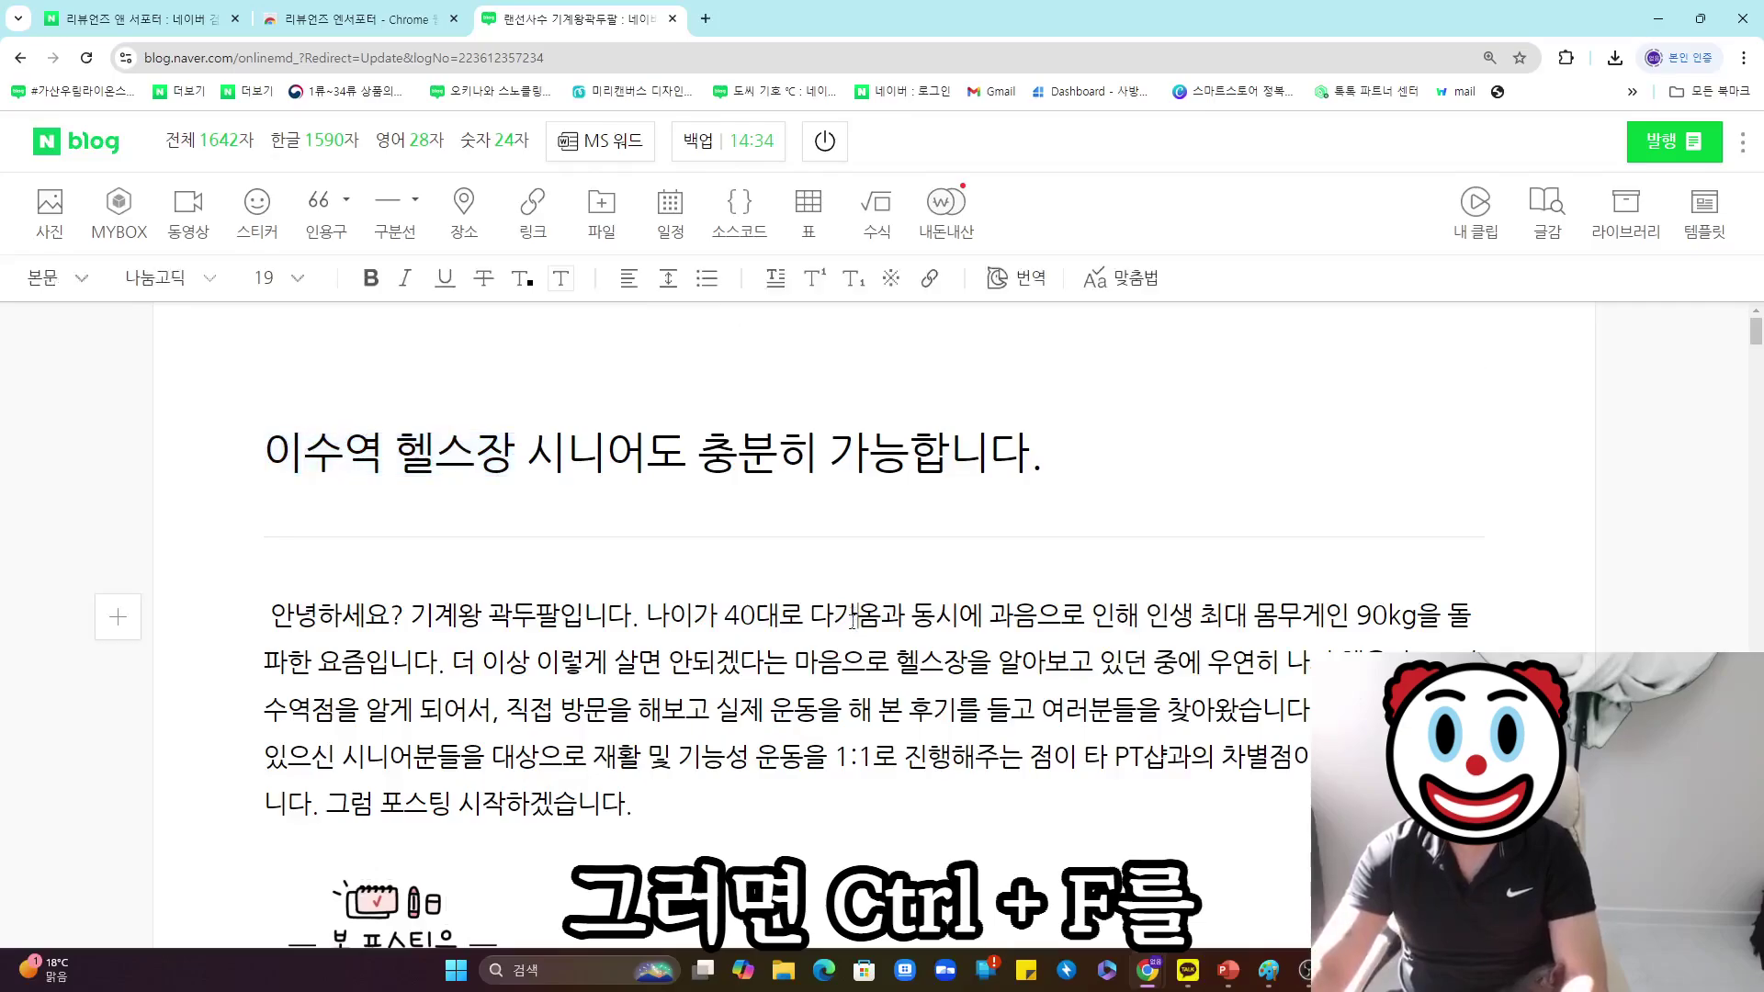
key(ctrl+f)
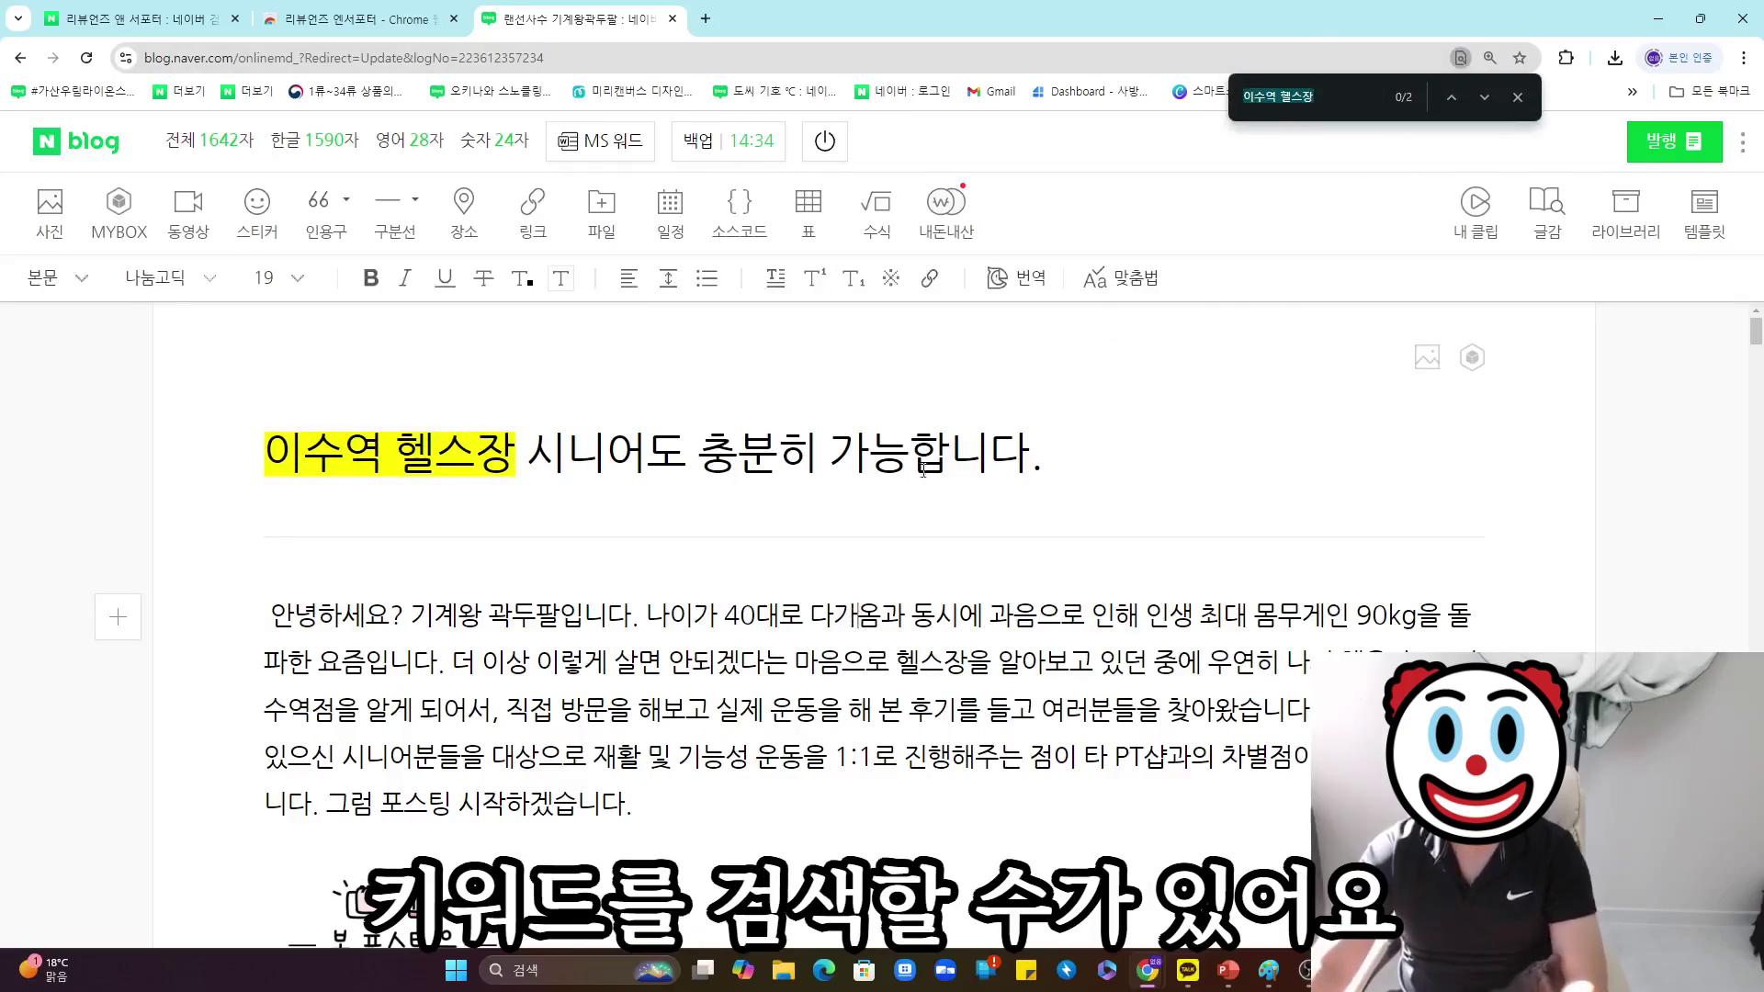
click(1366, 102)
click(1485, 97)
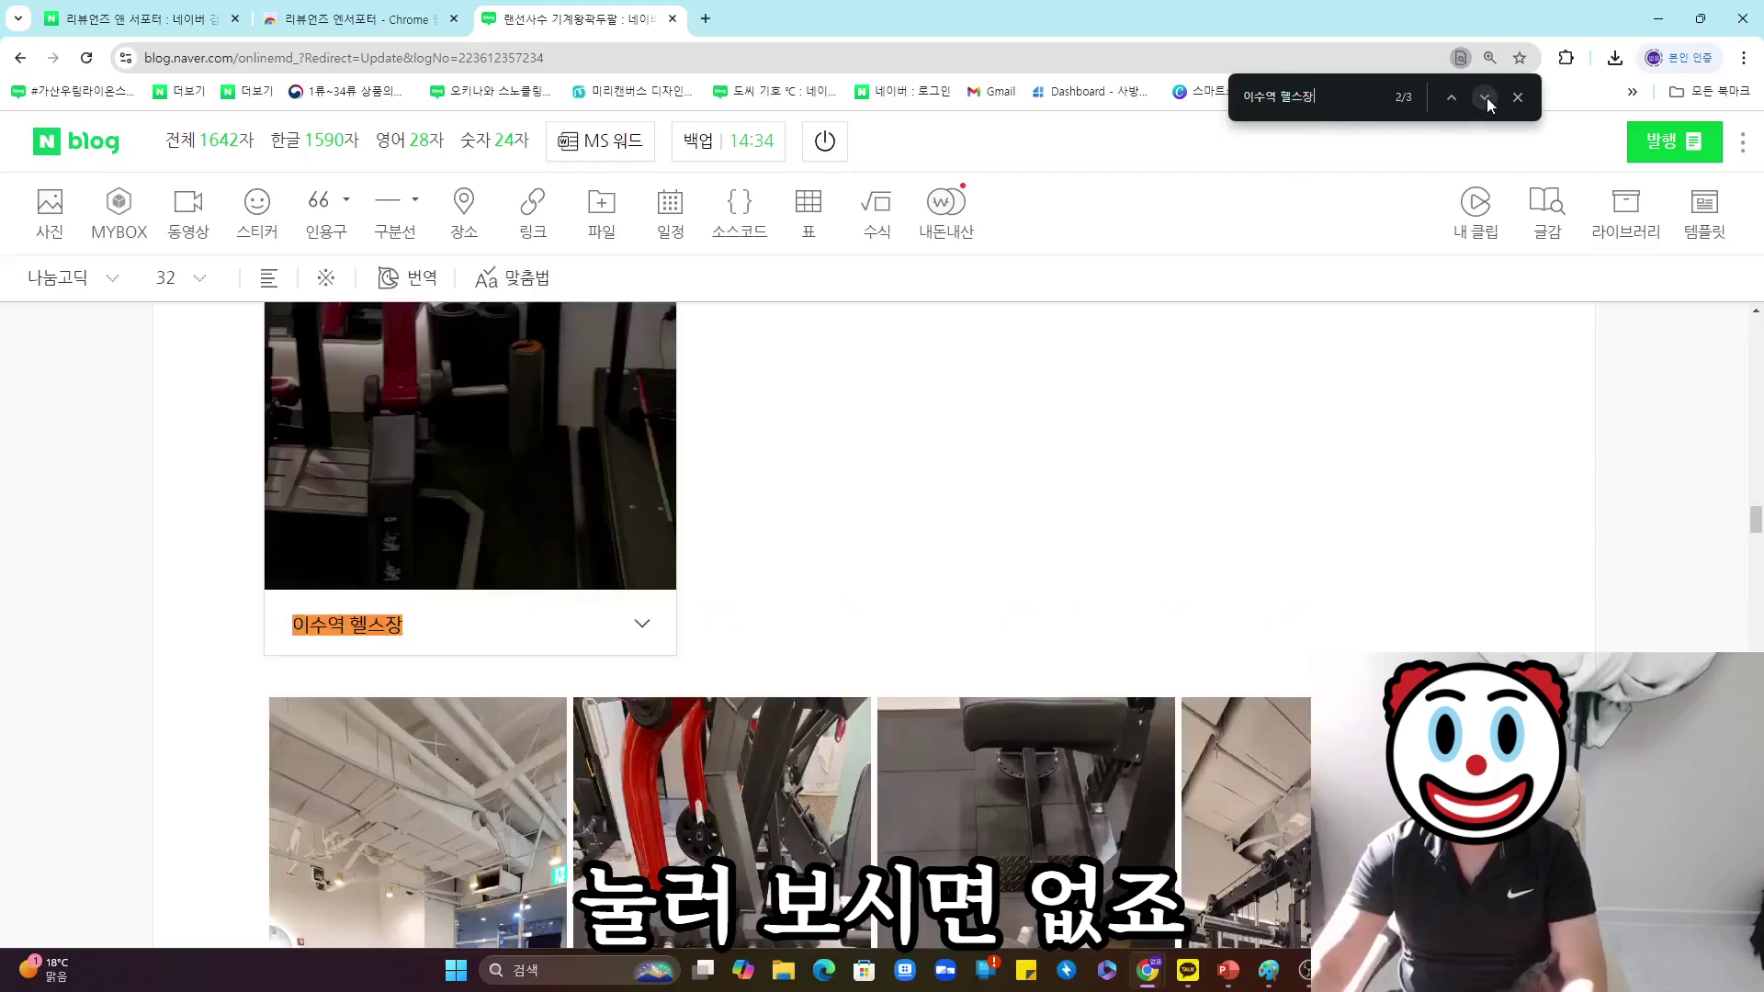
click(1487, 98)
click(1487, 97)
click(1486, 98)
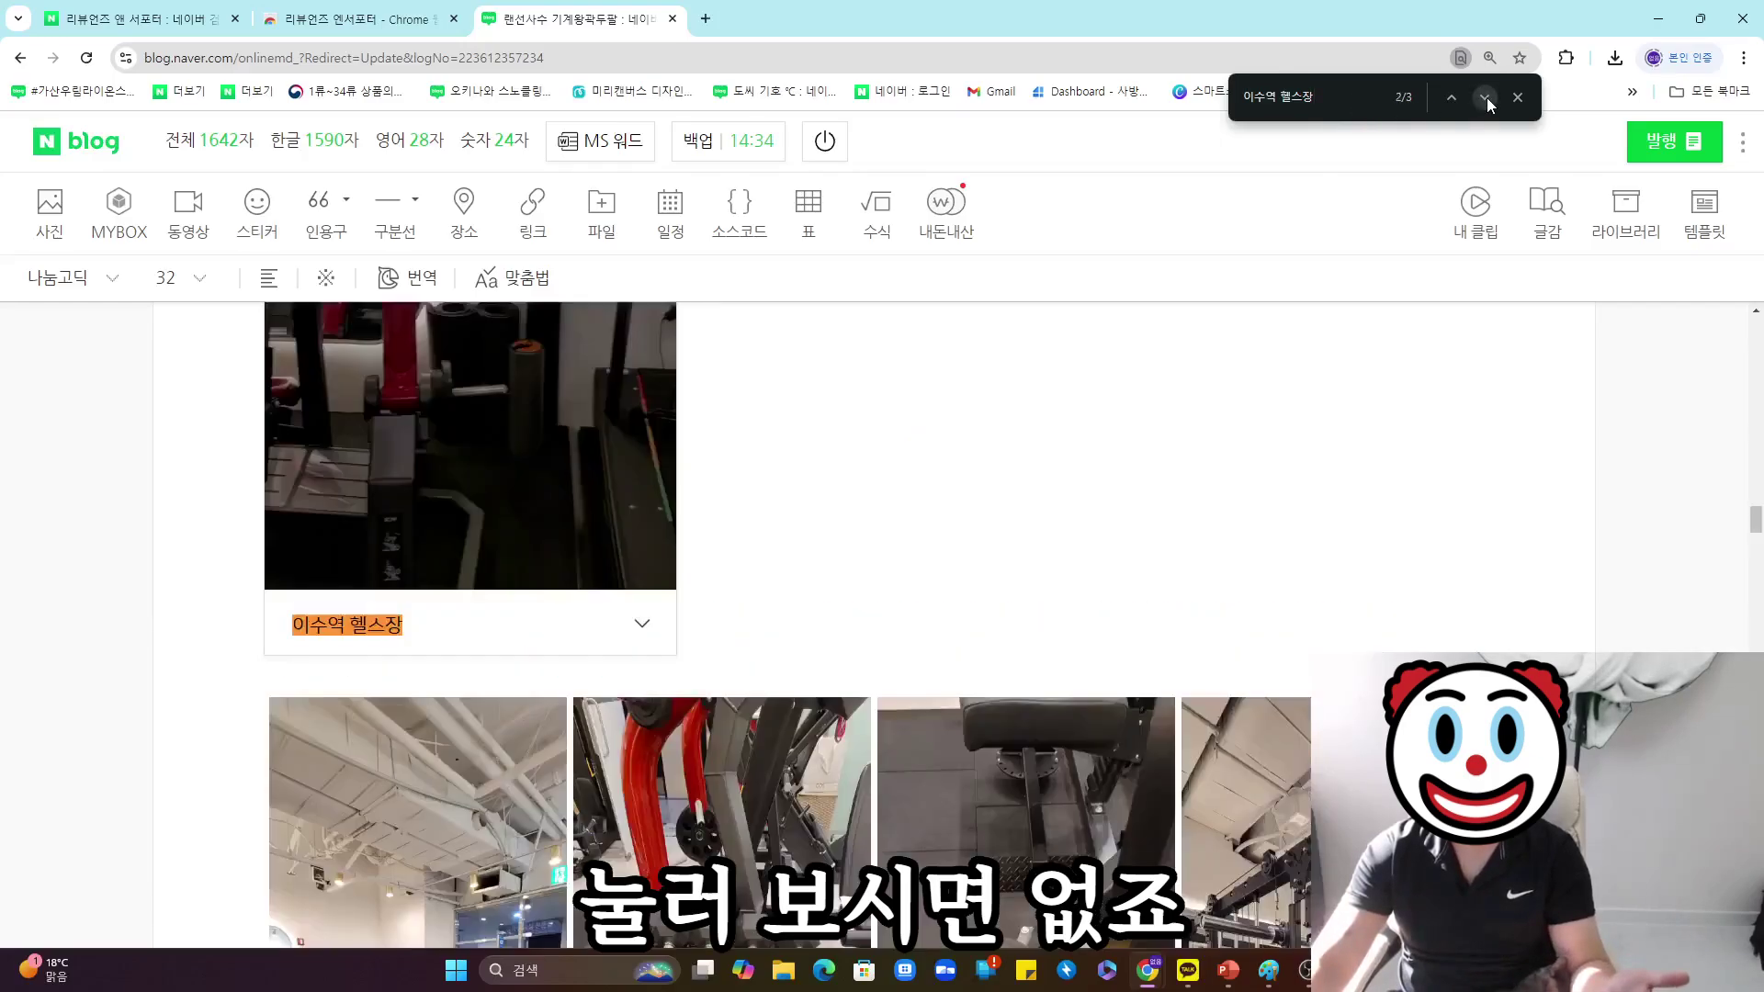
click(1487, 98)
click(1487, 98)
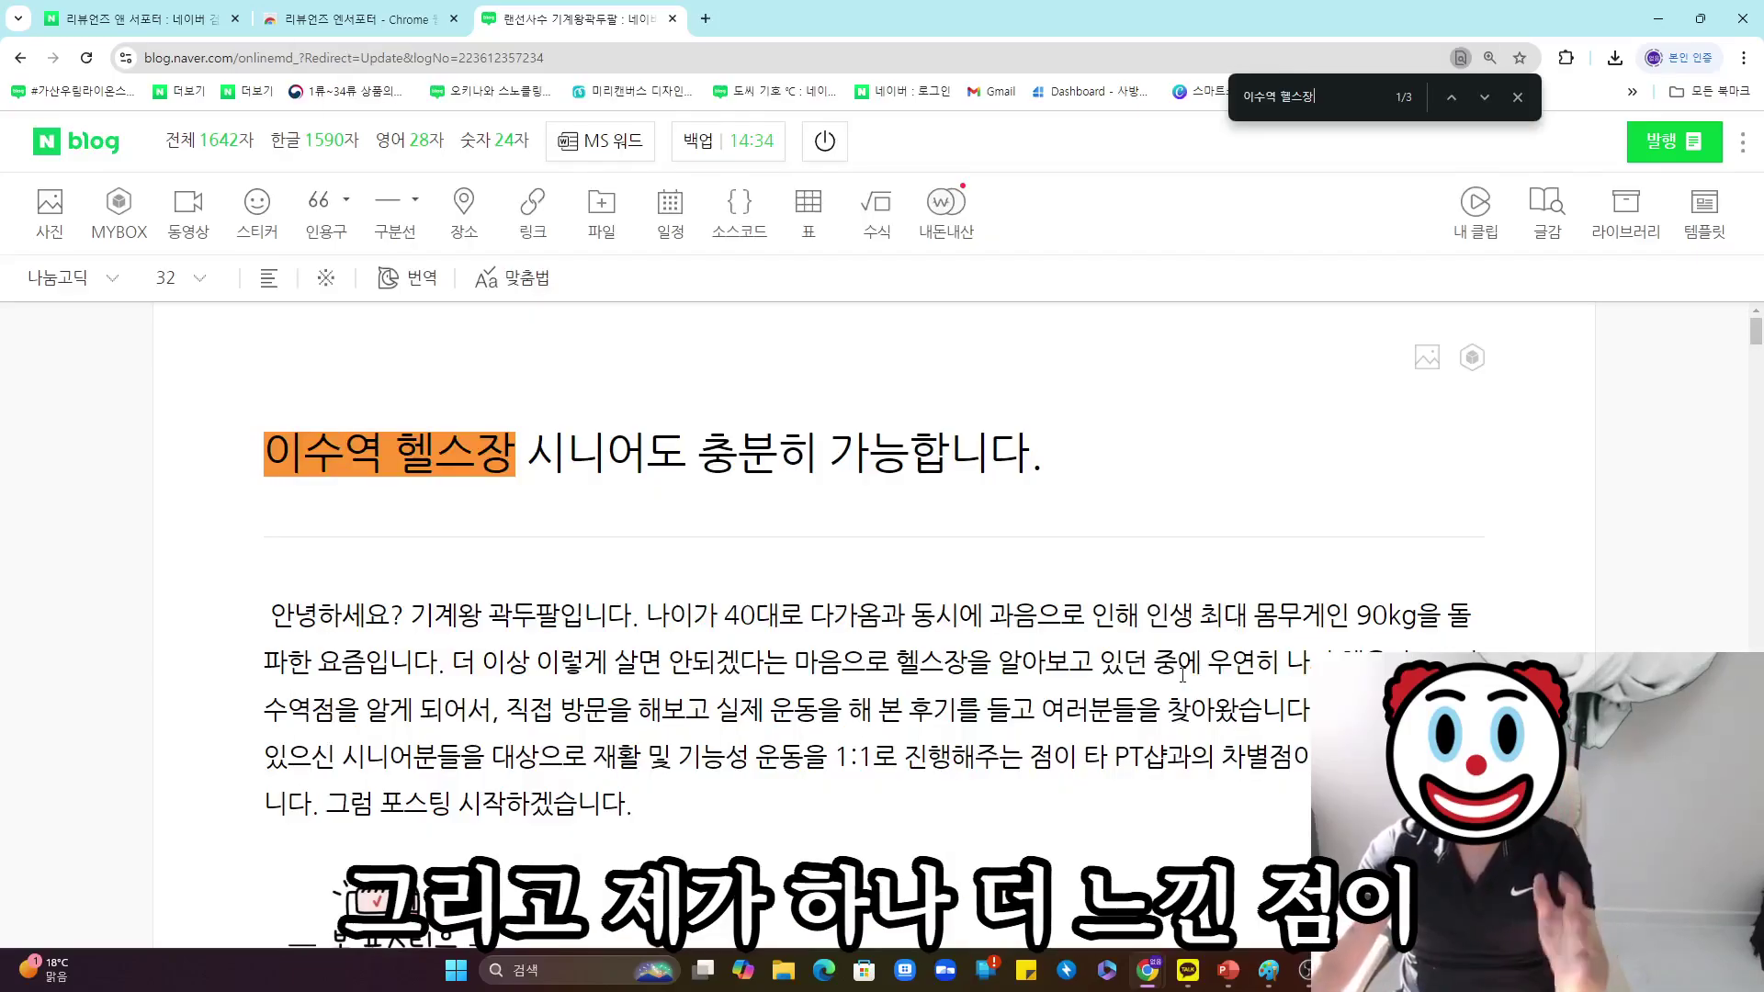
Examine the whole post down to its closing paragraph for the amount of photos, videos and text it contains.
scroll(1079, 622, down, 15)
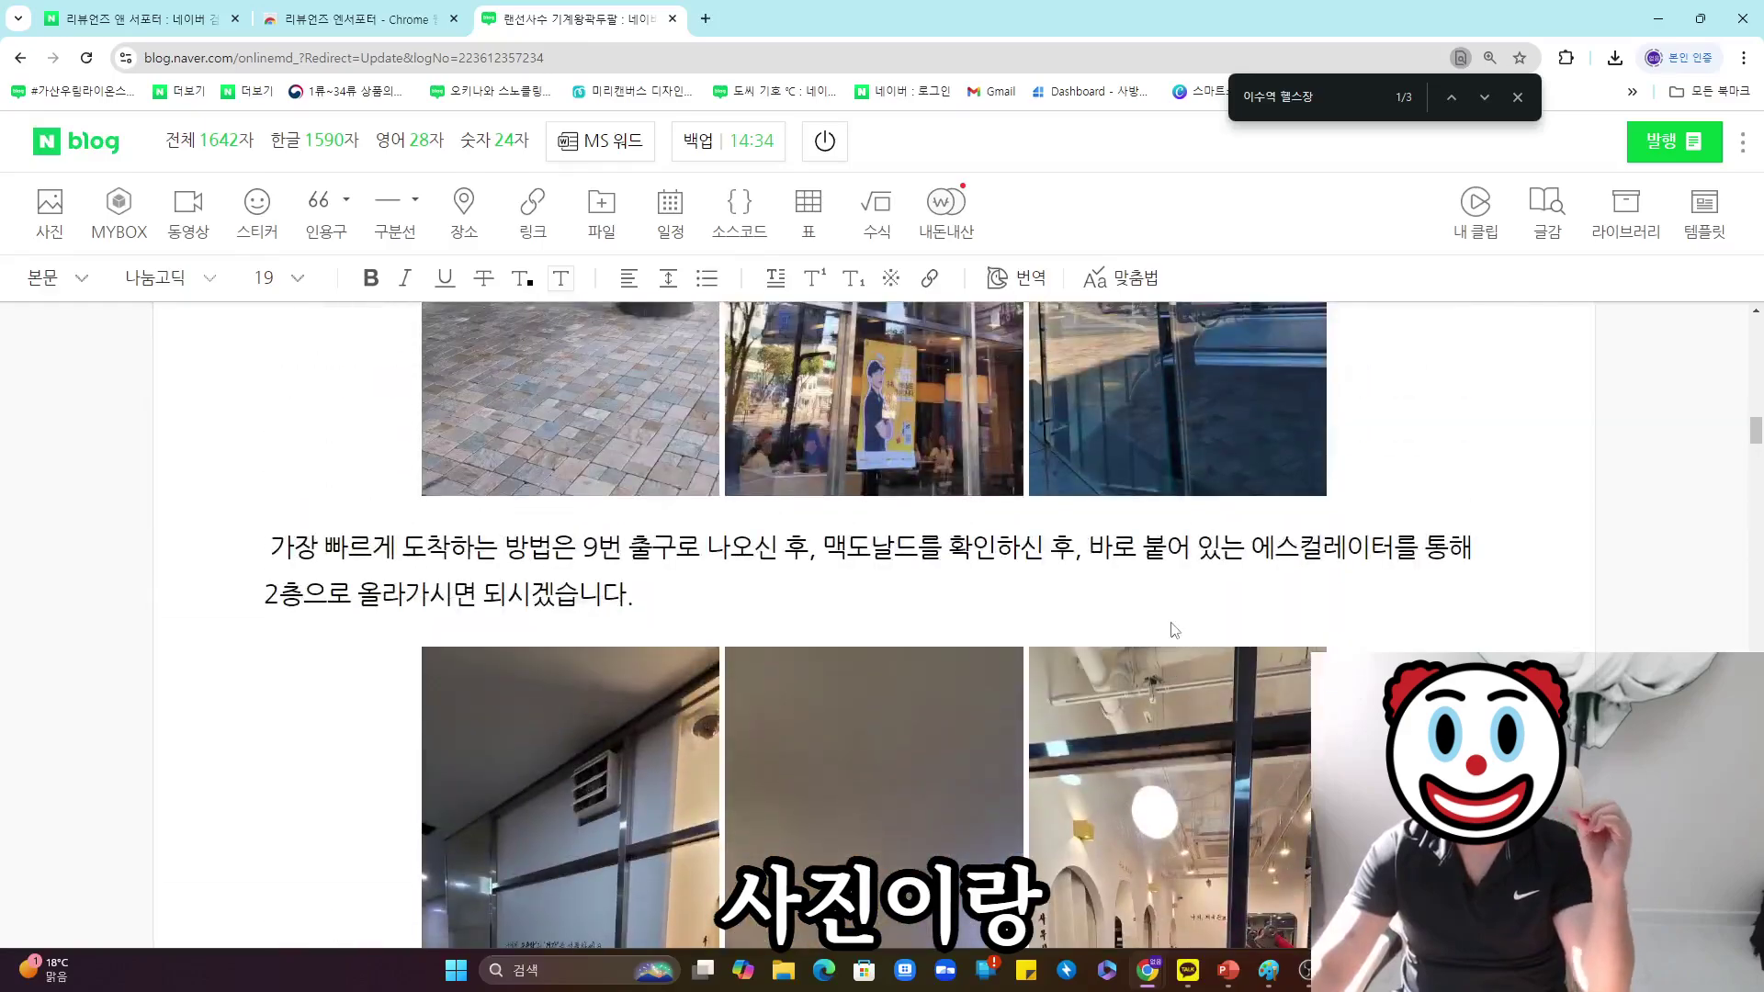
scroll(1173, 643, down, 15)
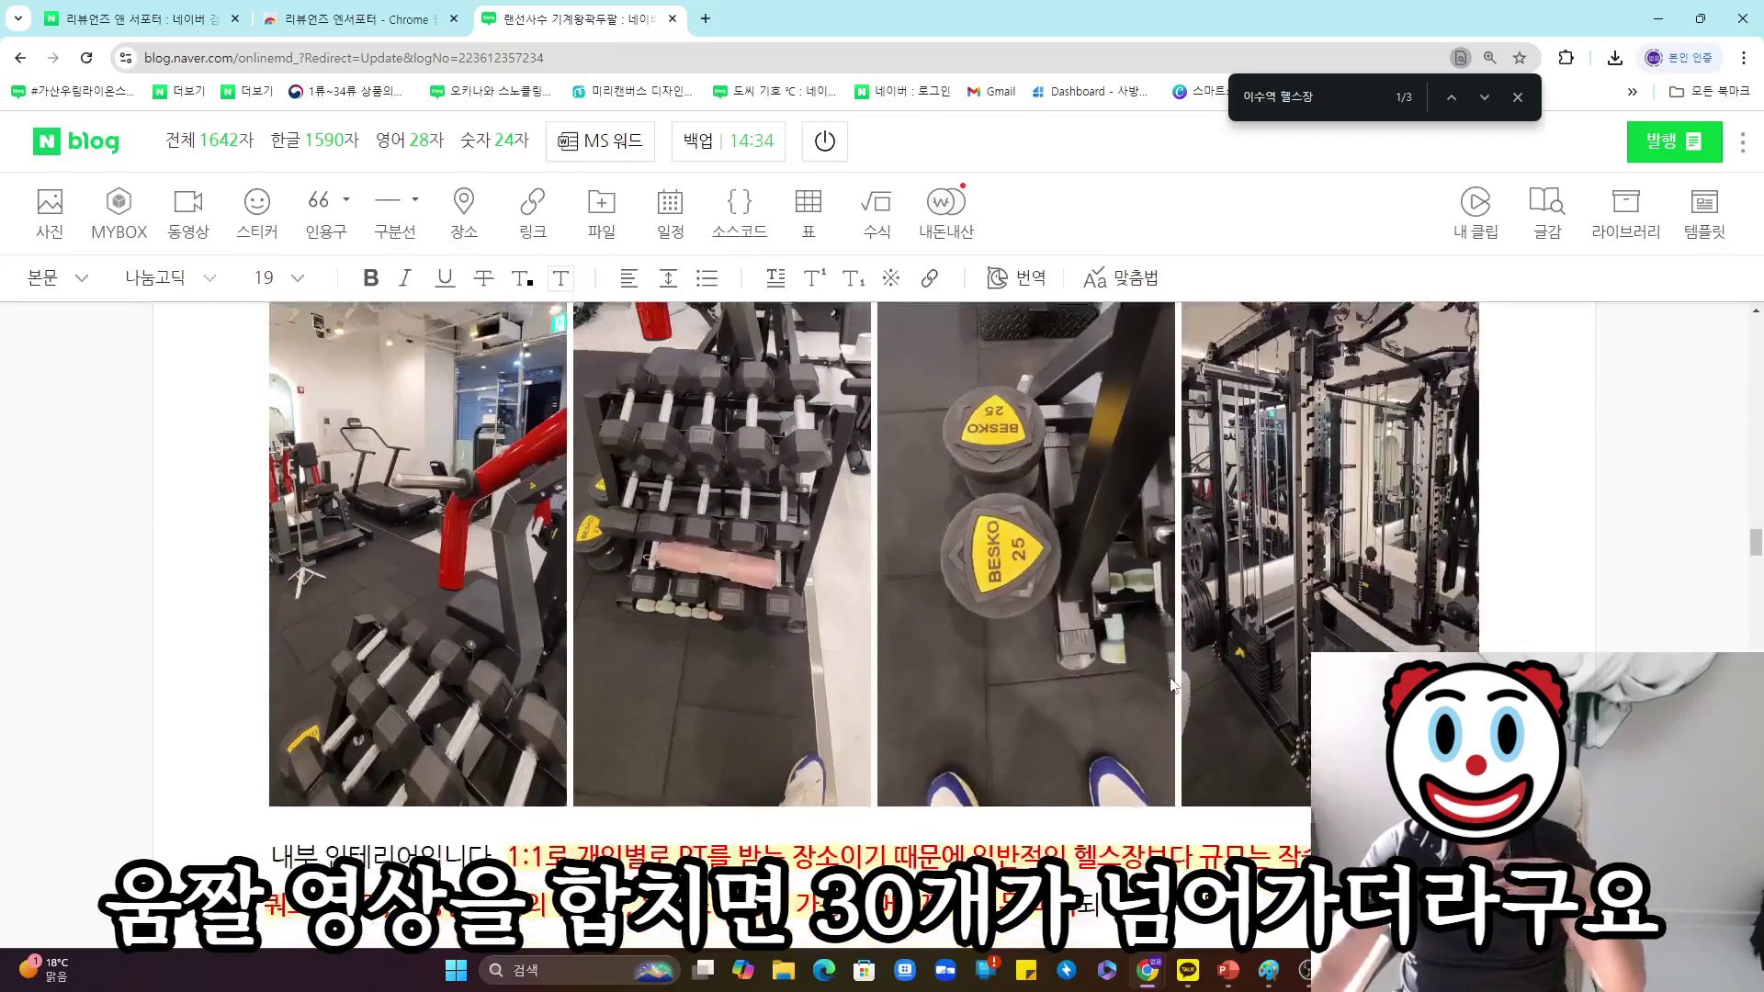
scroll(1168, 673, down, 10)
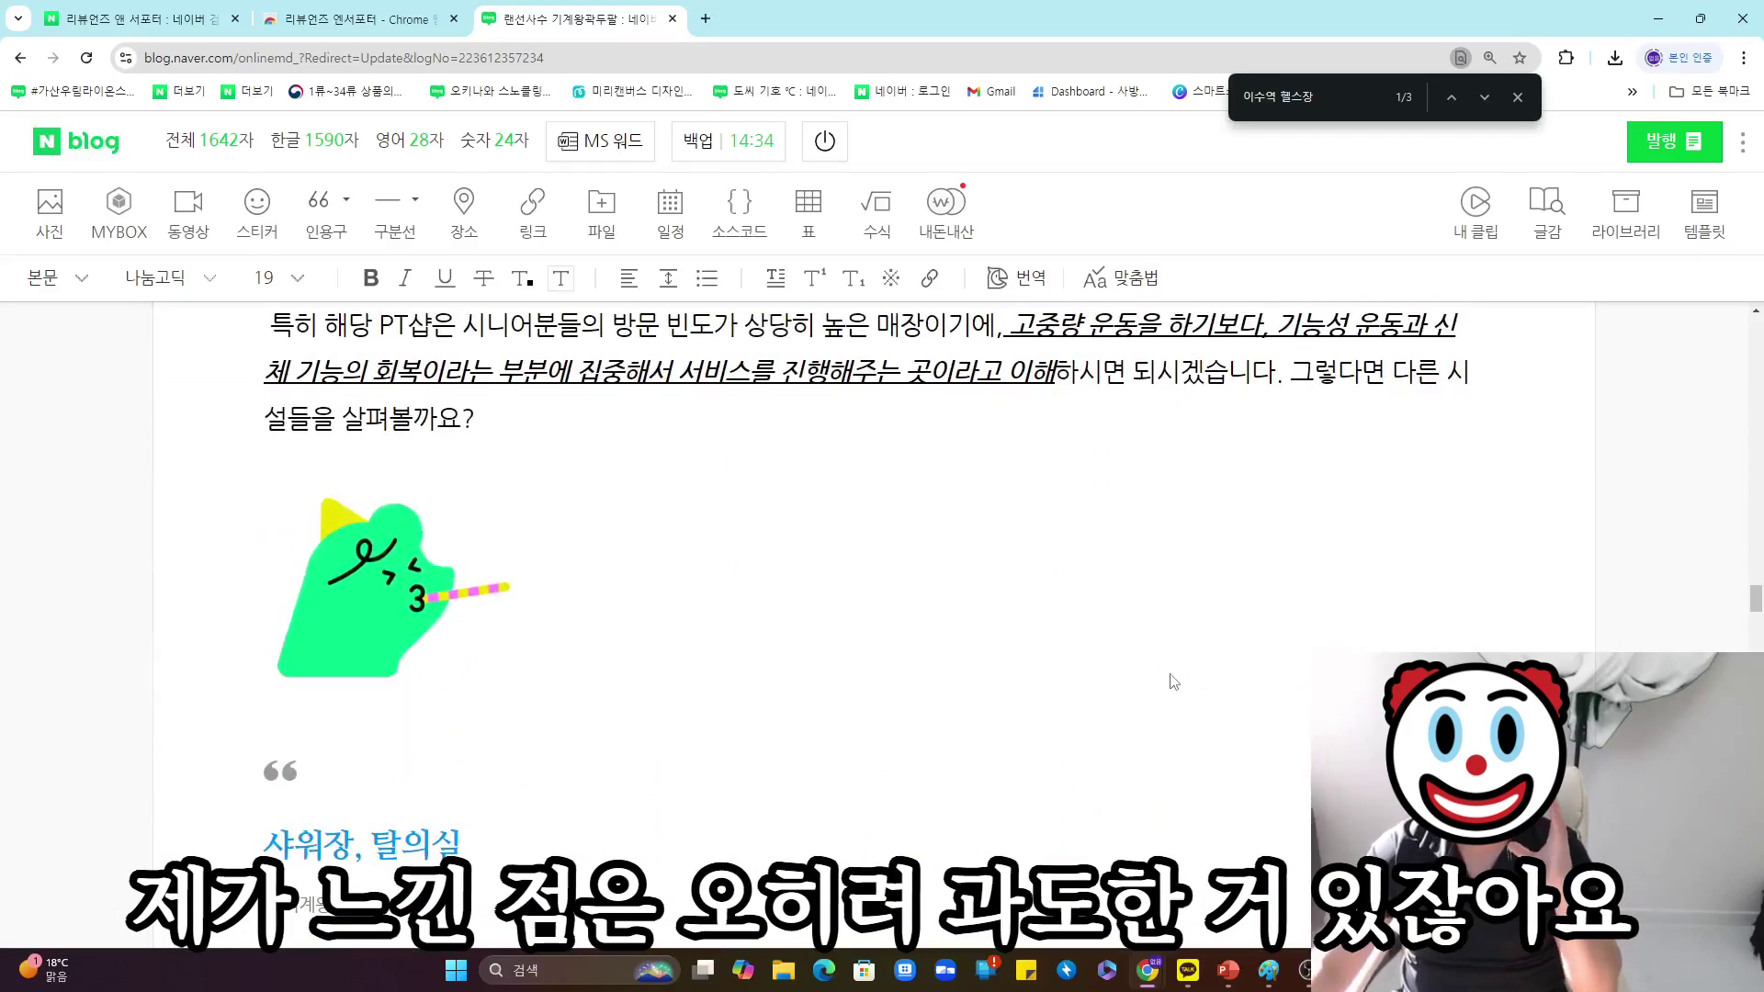
scroll(1176, 689, down, 7)
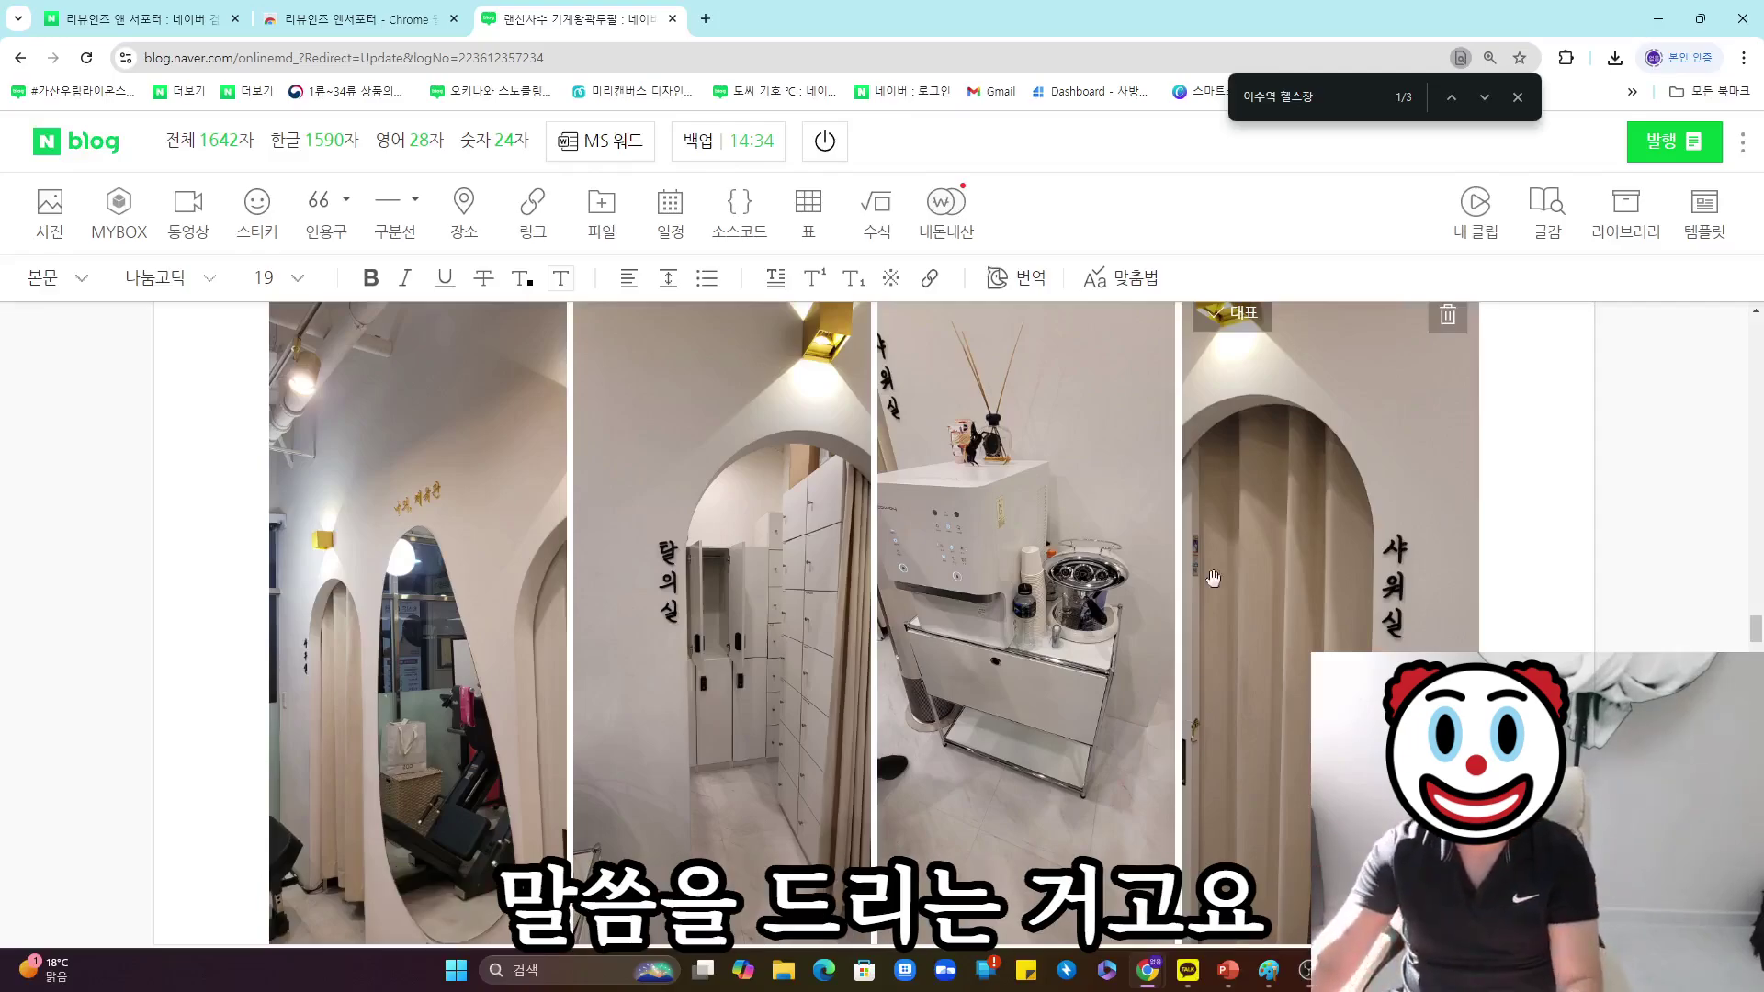
scroll(1190, 713, down, 10)
scroll(1184, 611, down, 20)
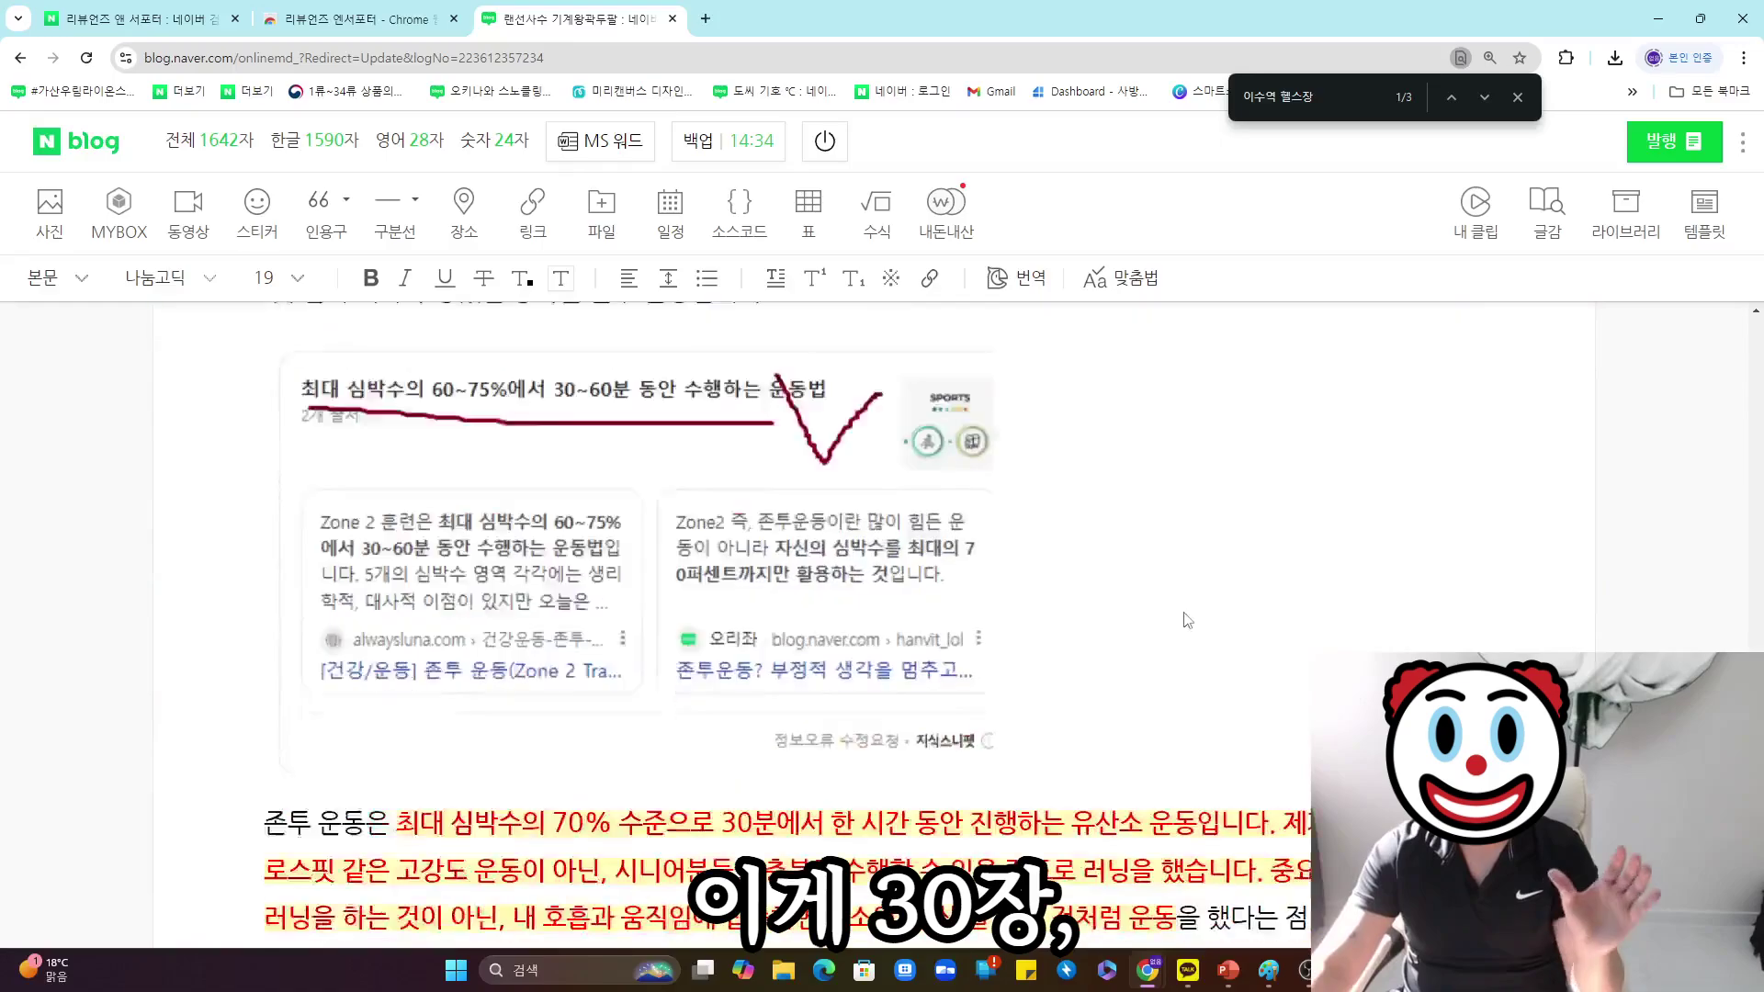
scroll(1185, 615, down, 15)
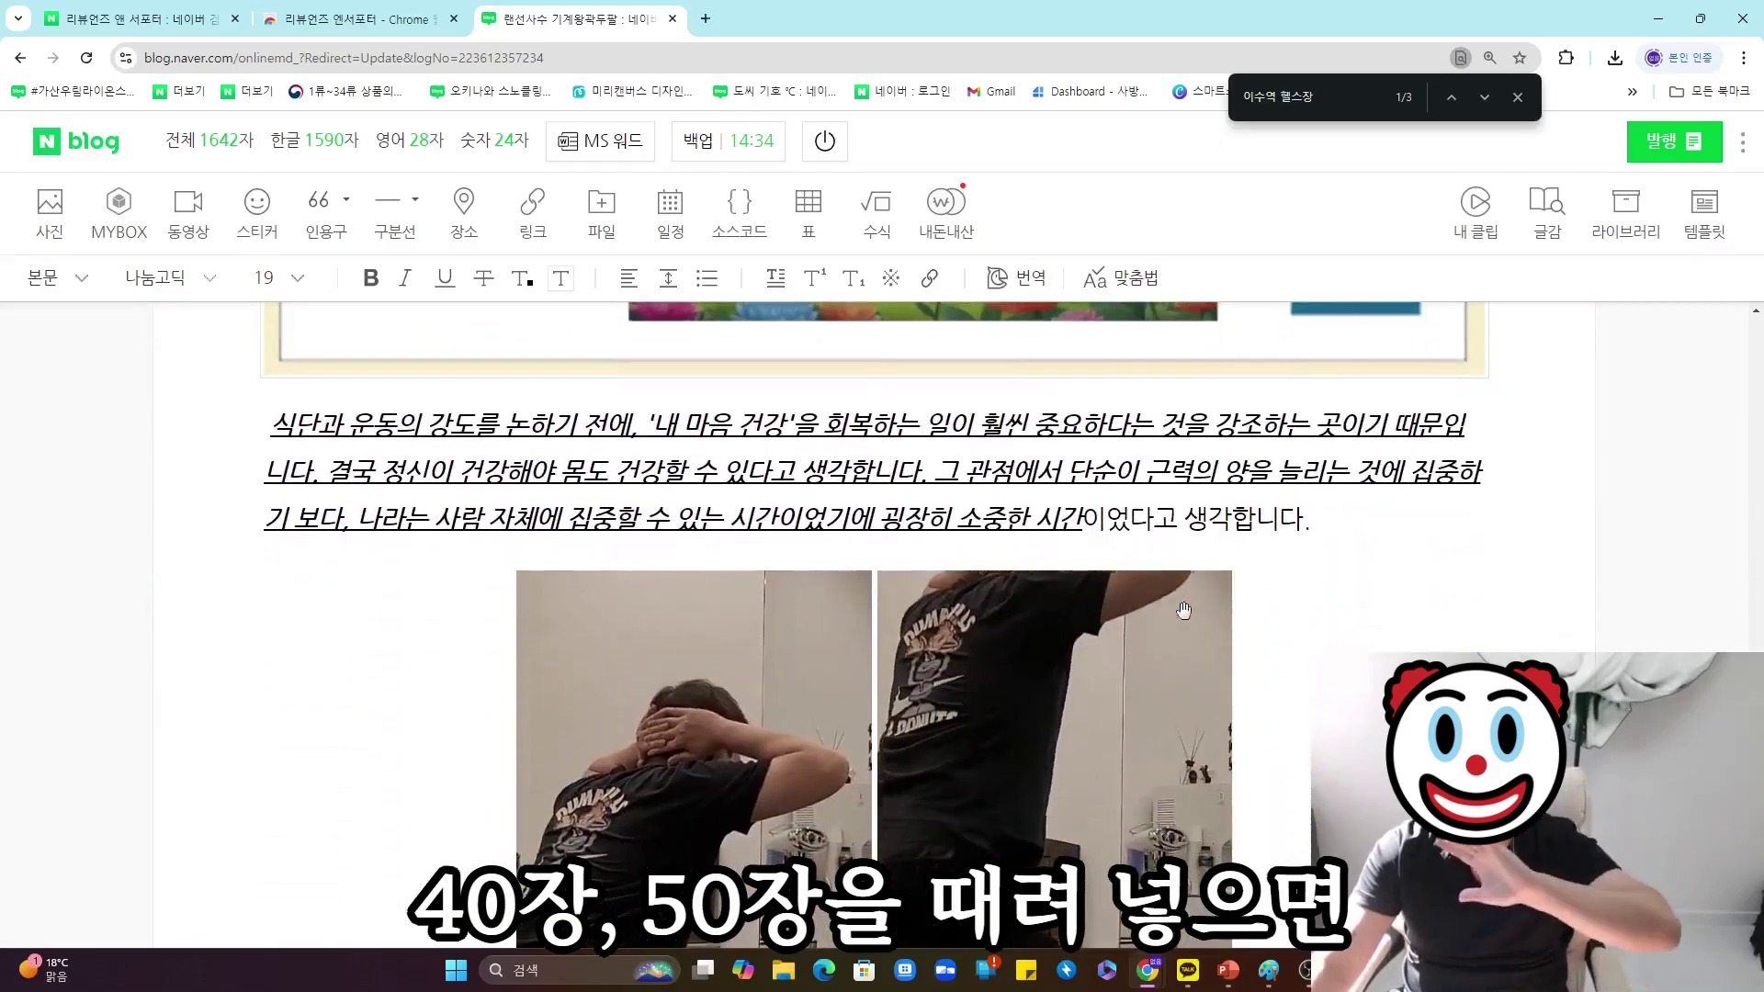
scroll(1189, 618, down, 15)
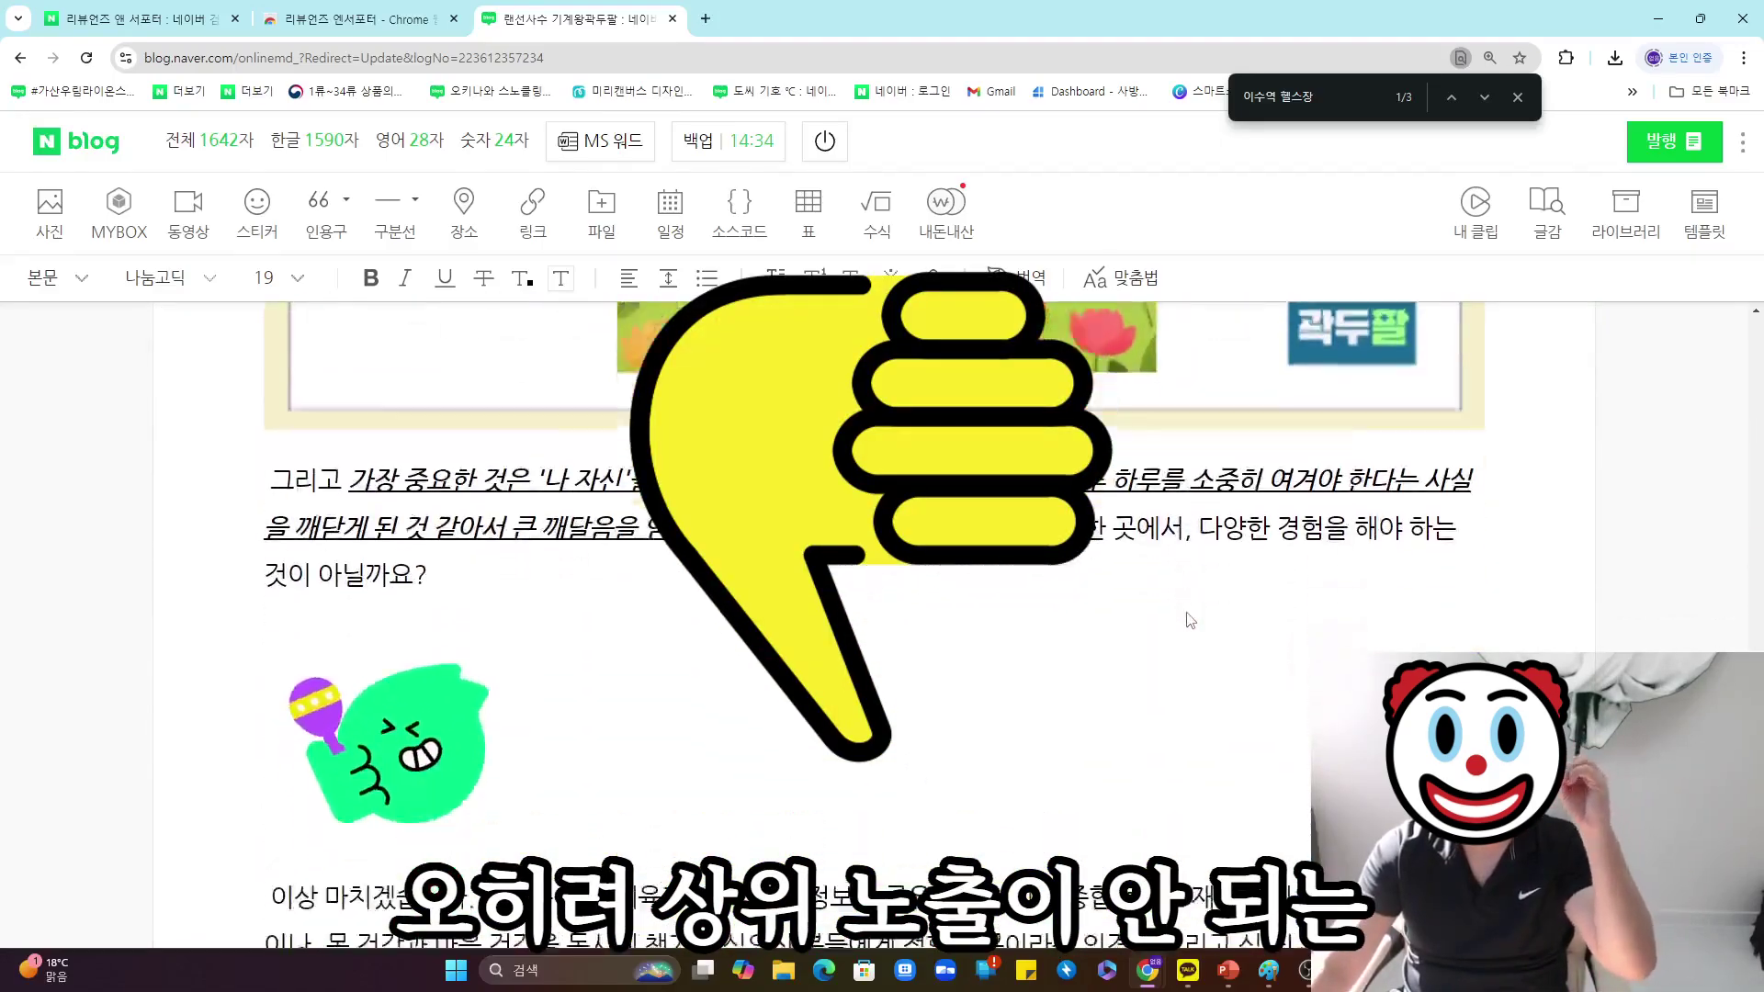
scroll(1189, 614, down, 2)
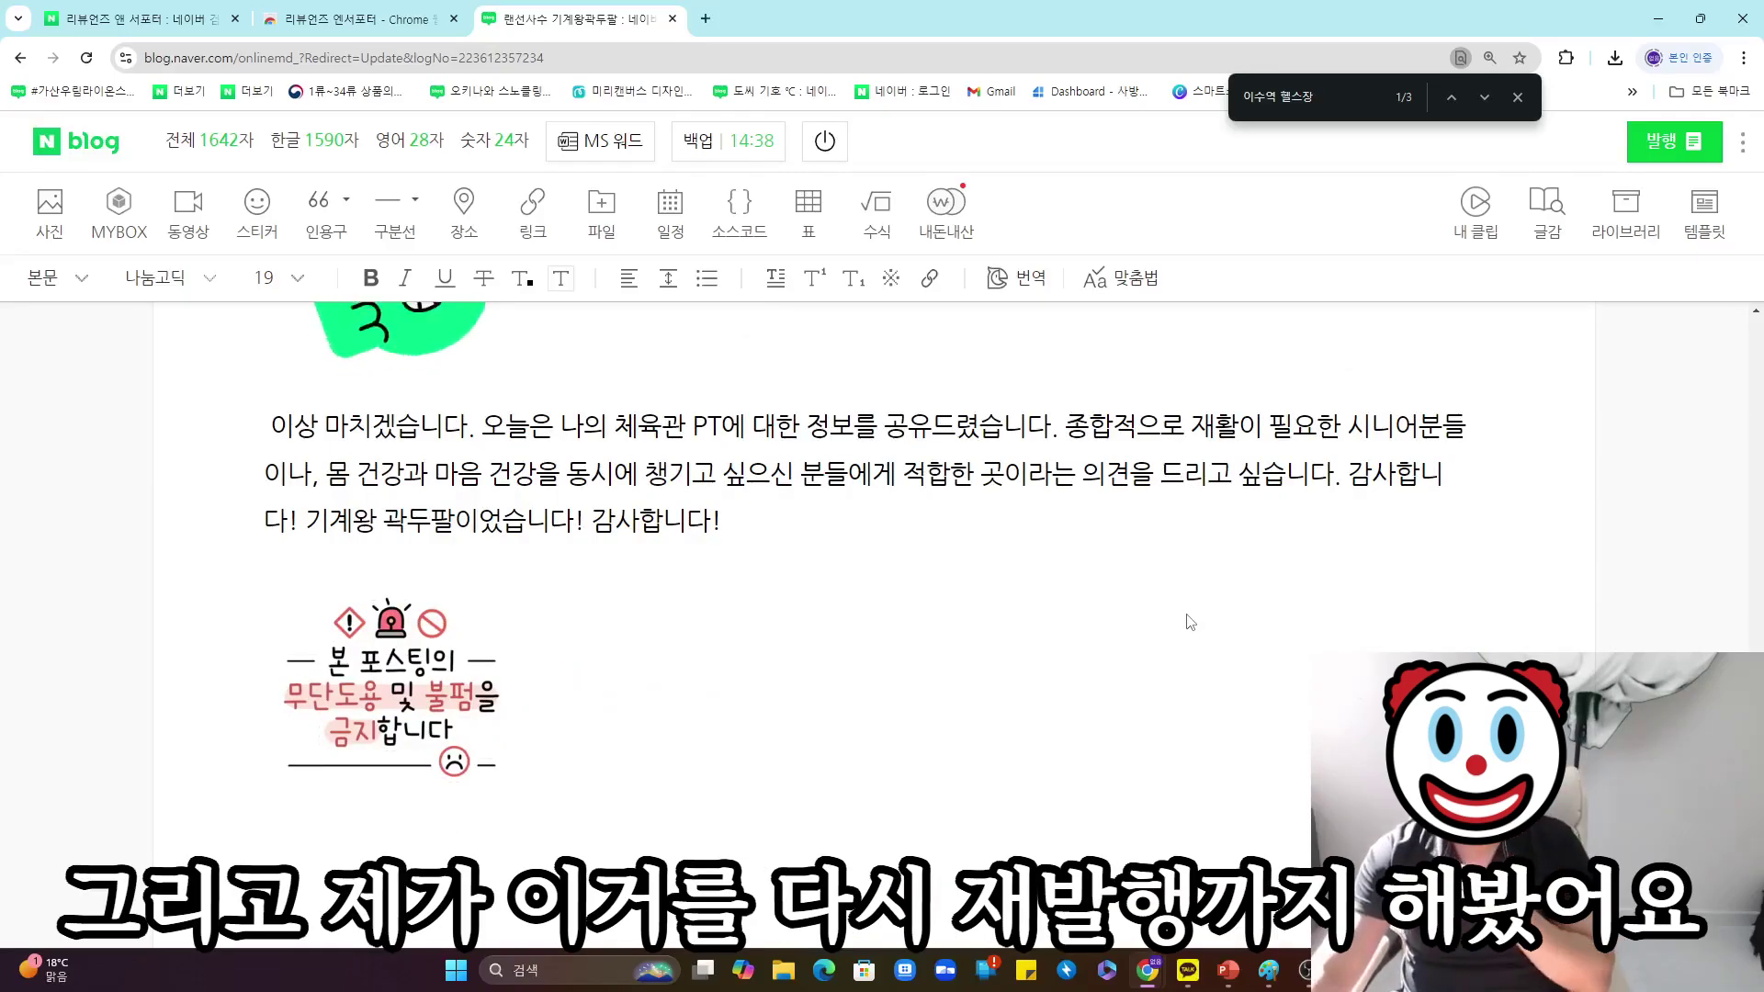
scroll(1188, 622, up, 4)
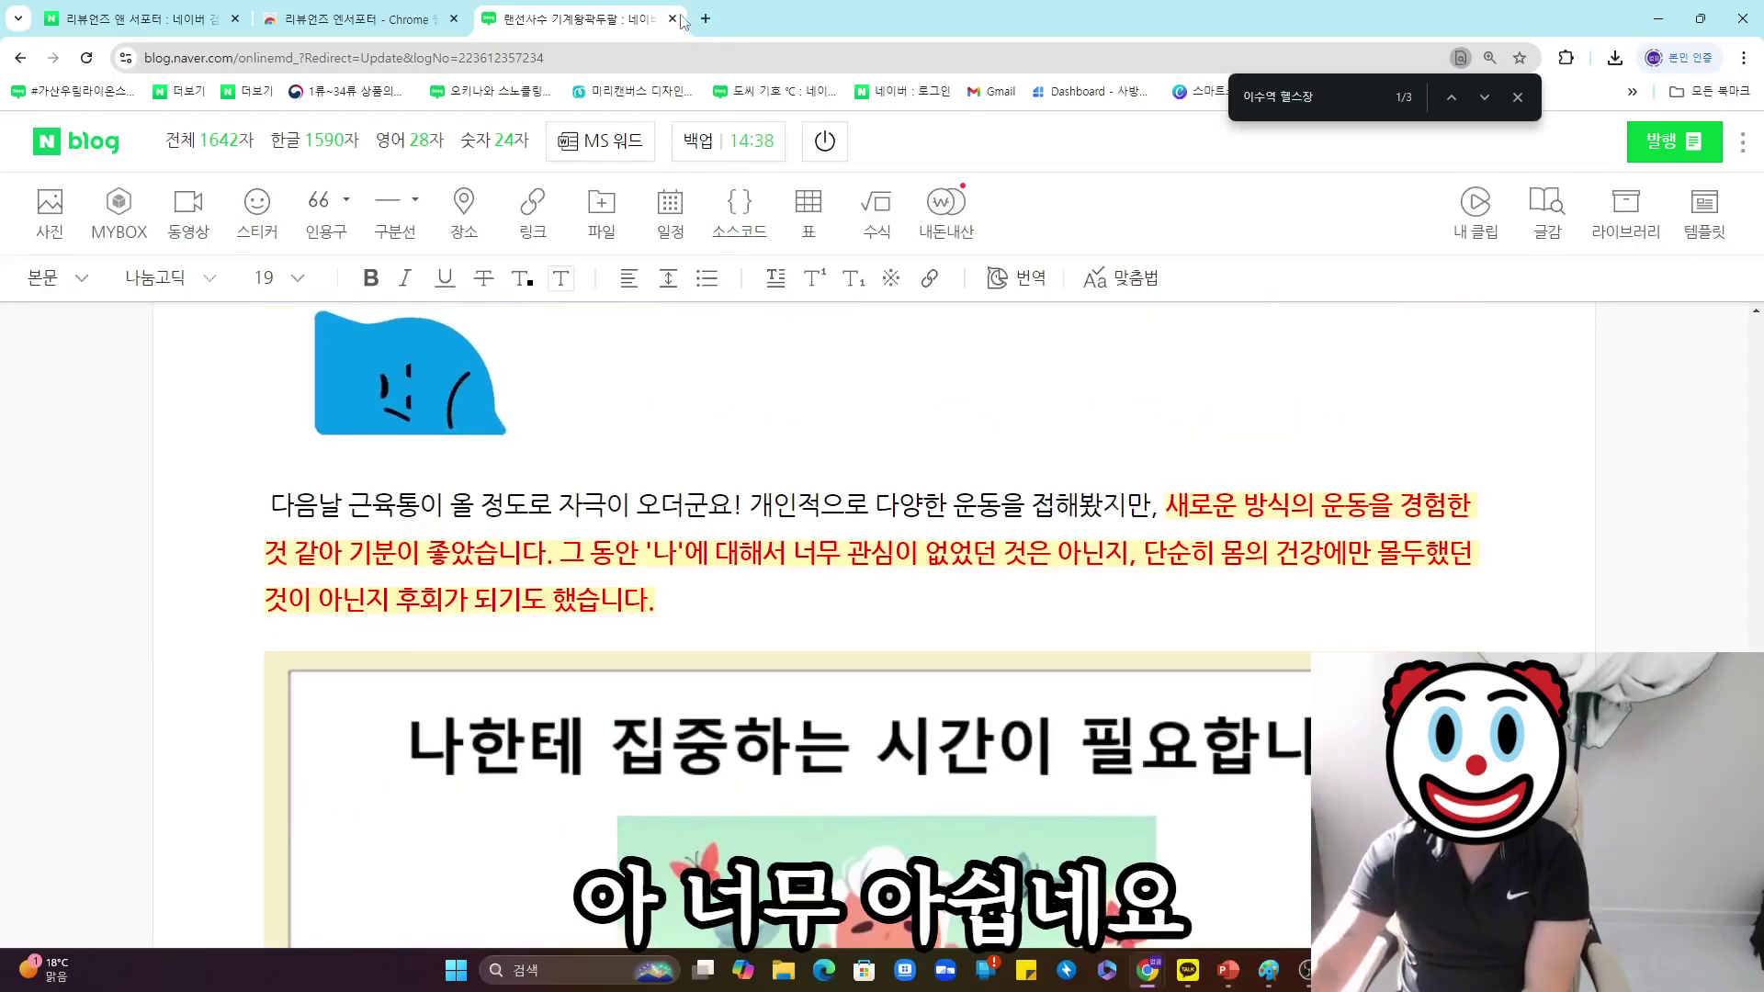
Close the post editor and extension tabs, minimize the search window, and return to the draft 이수역 헬스장, 이후의 운동 후기.
click(681, 19)
key(Escape)
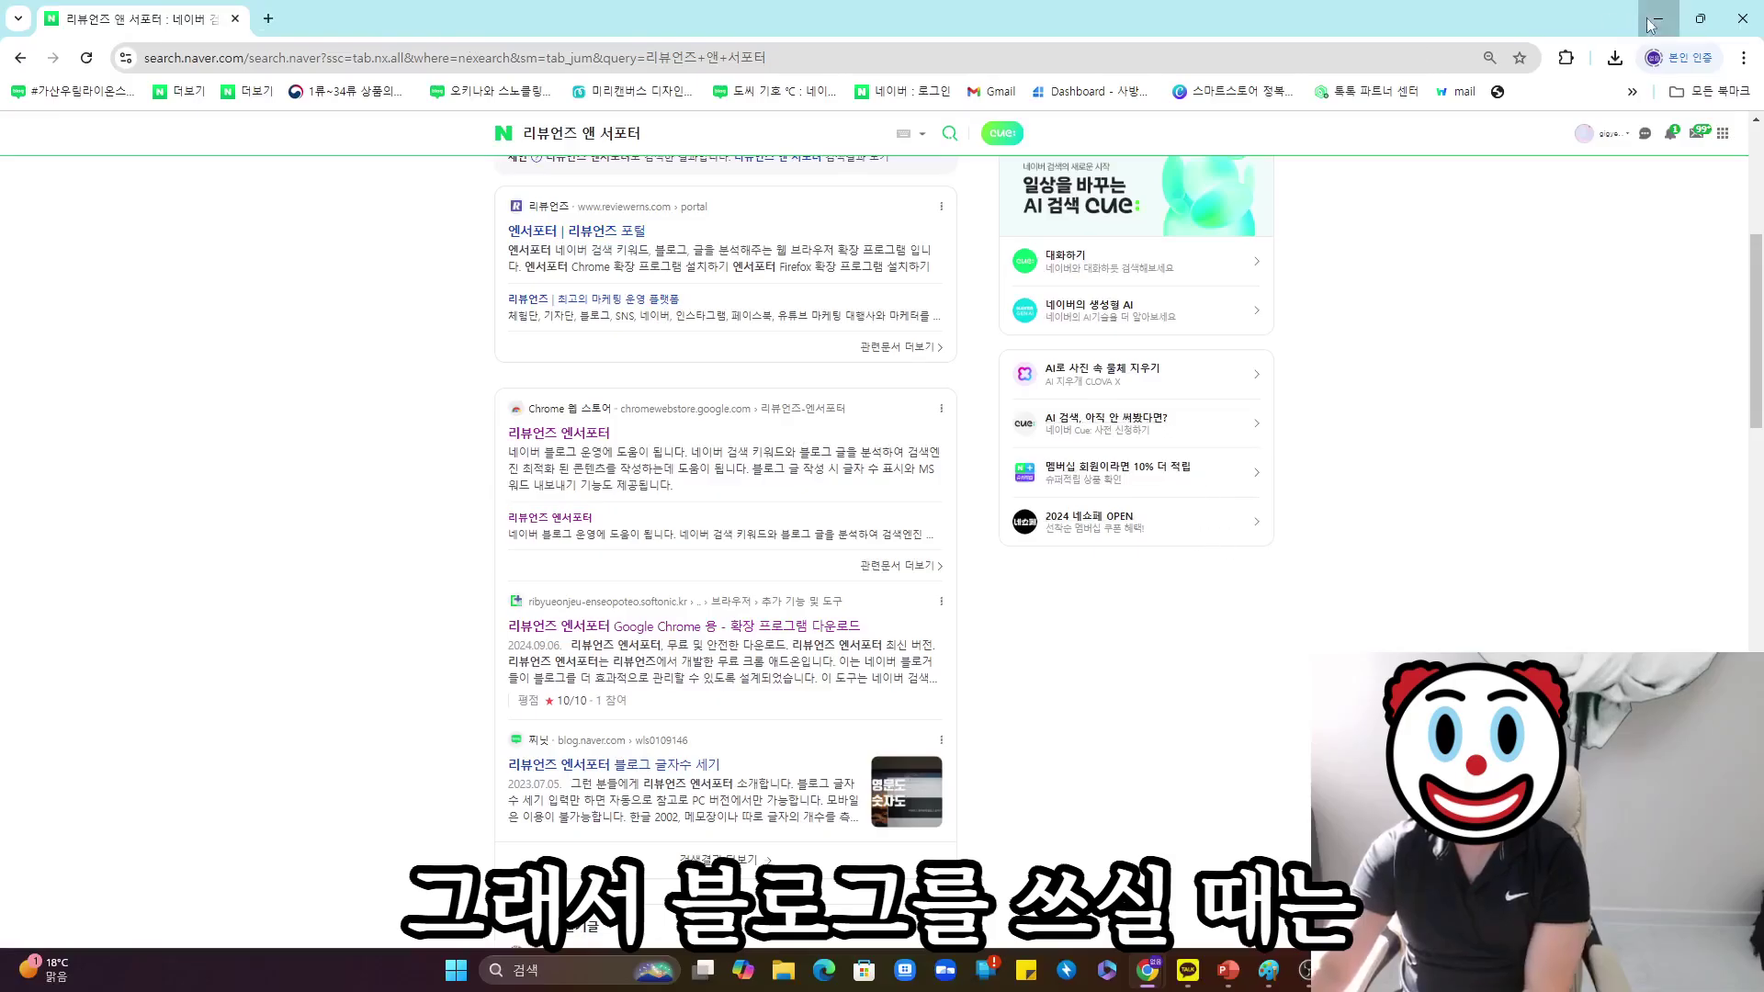
click(1656, 19)
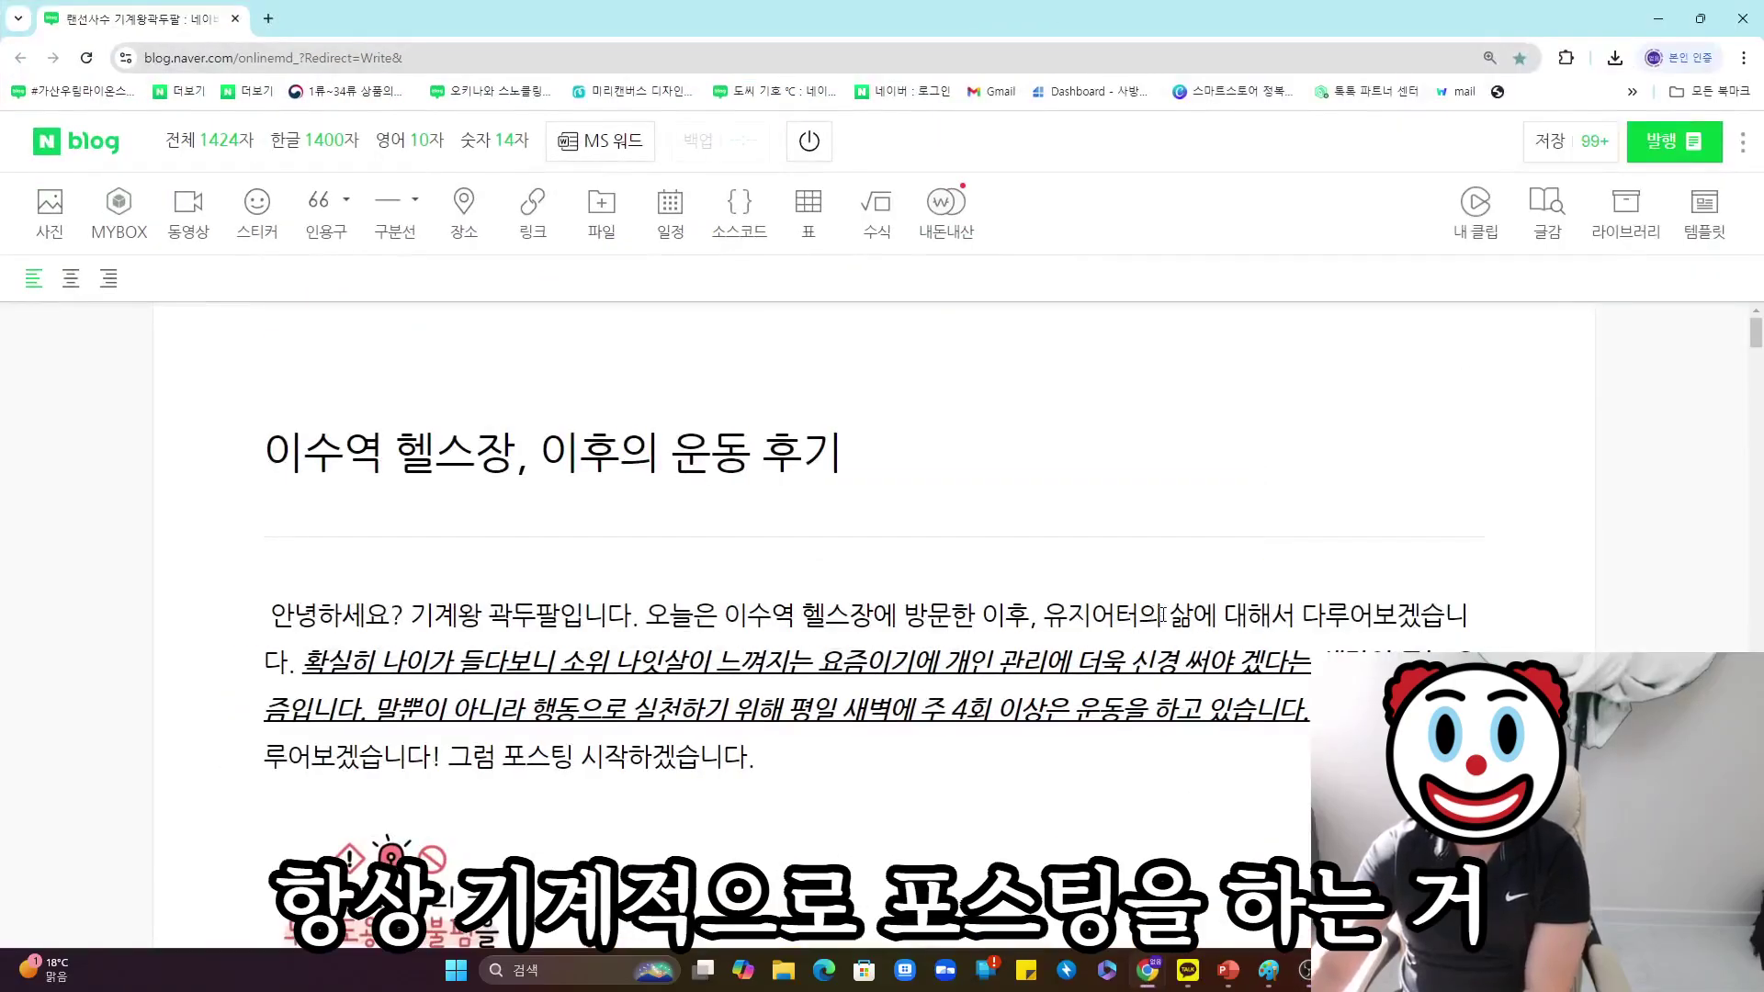
click(1163, 615)
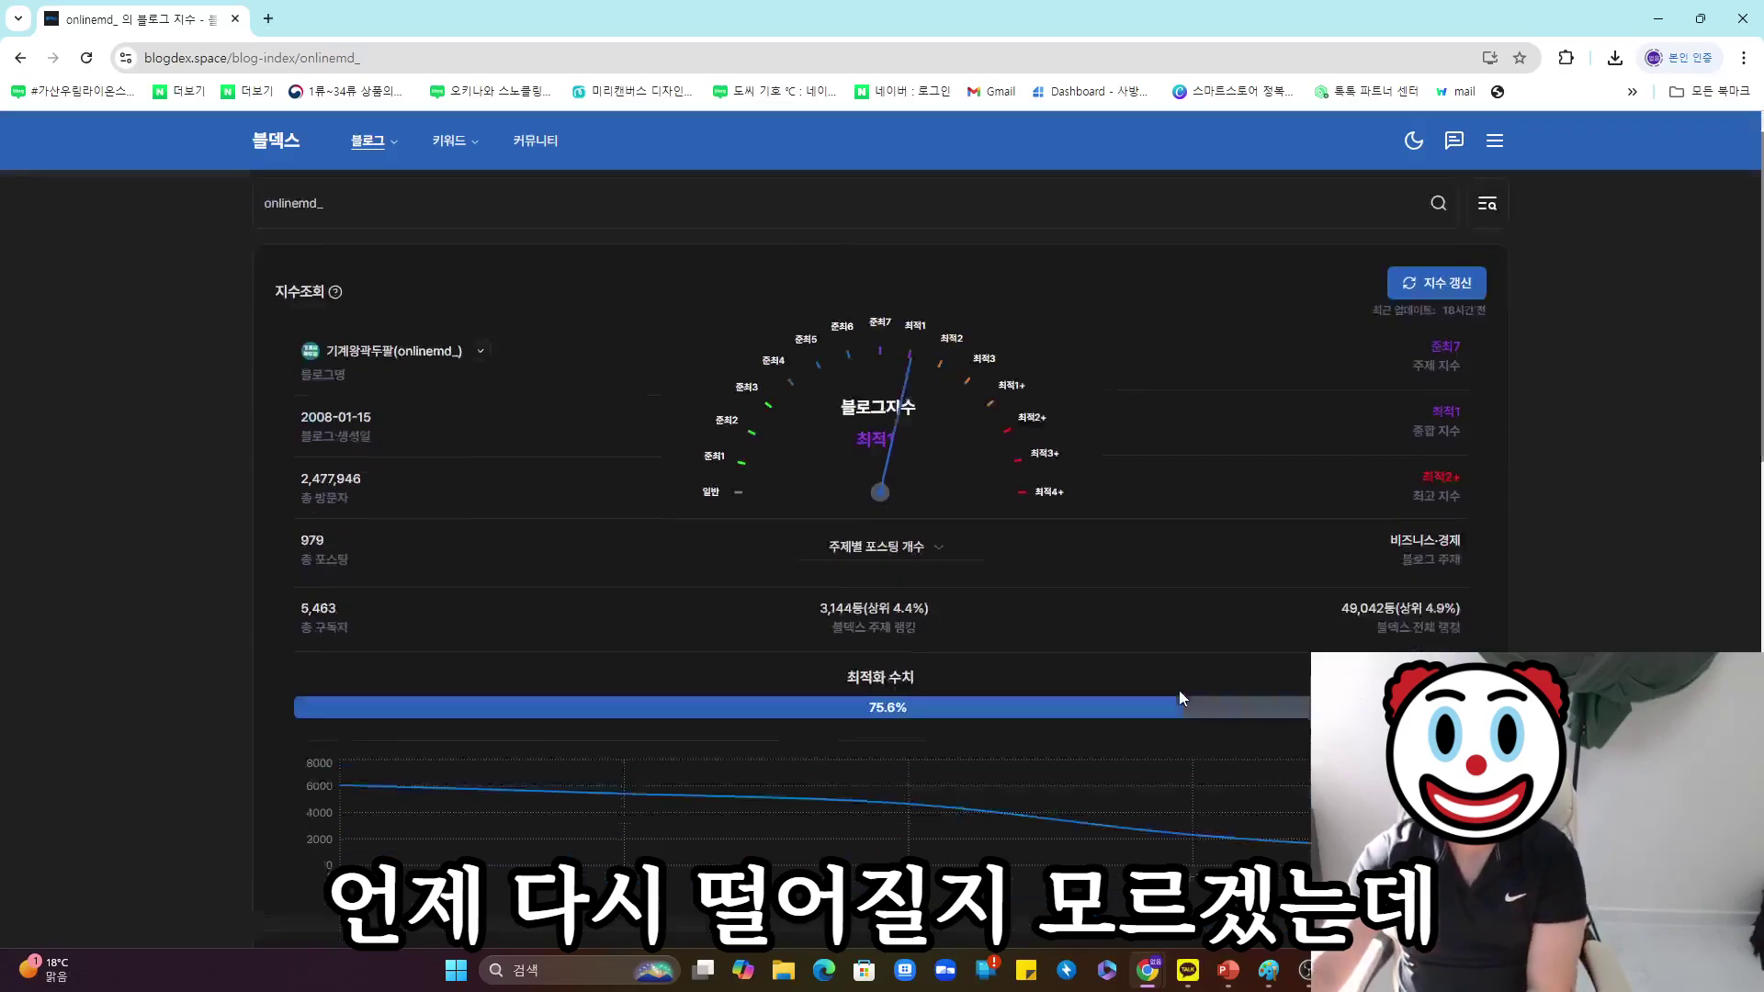
Review the optimization figures and trend graph on the blog's 블덱스 index page.
scroll(1178, 689, down, 15)
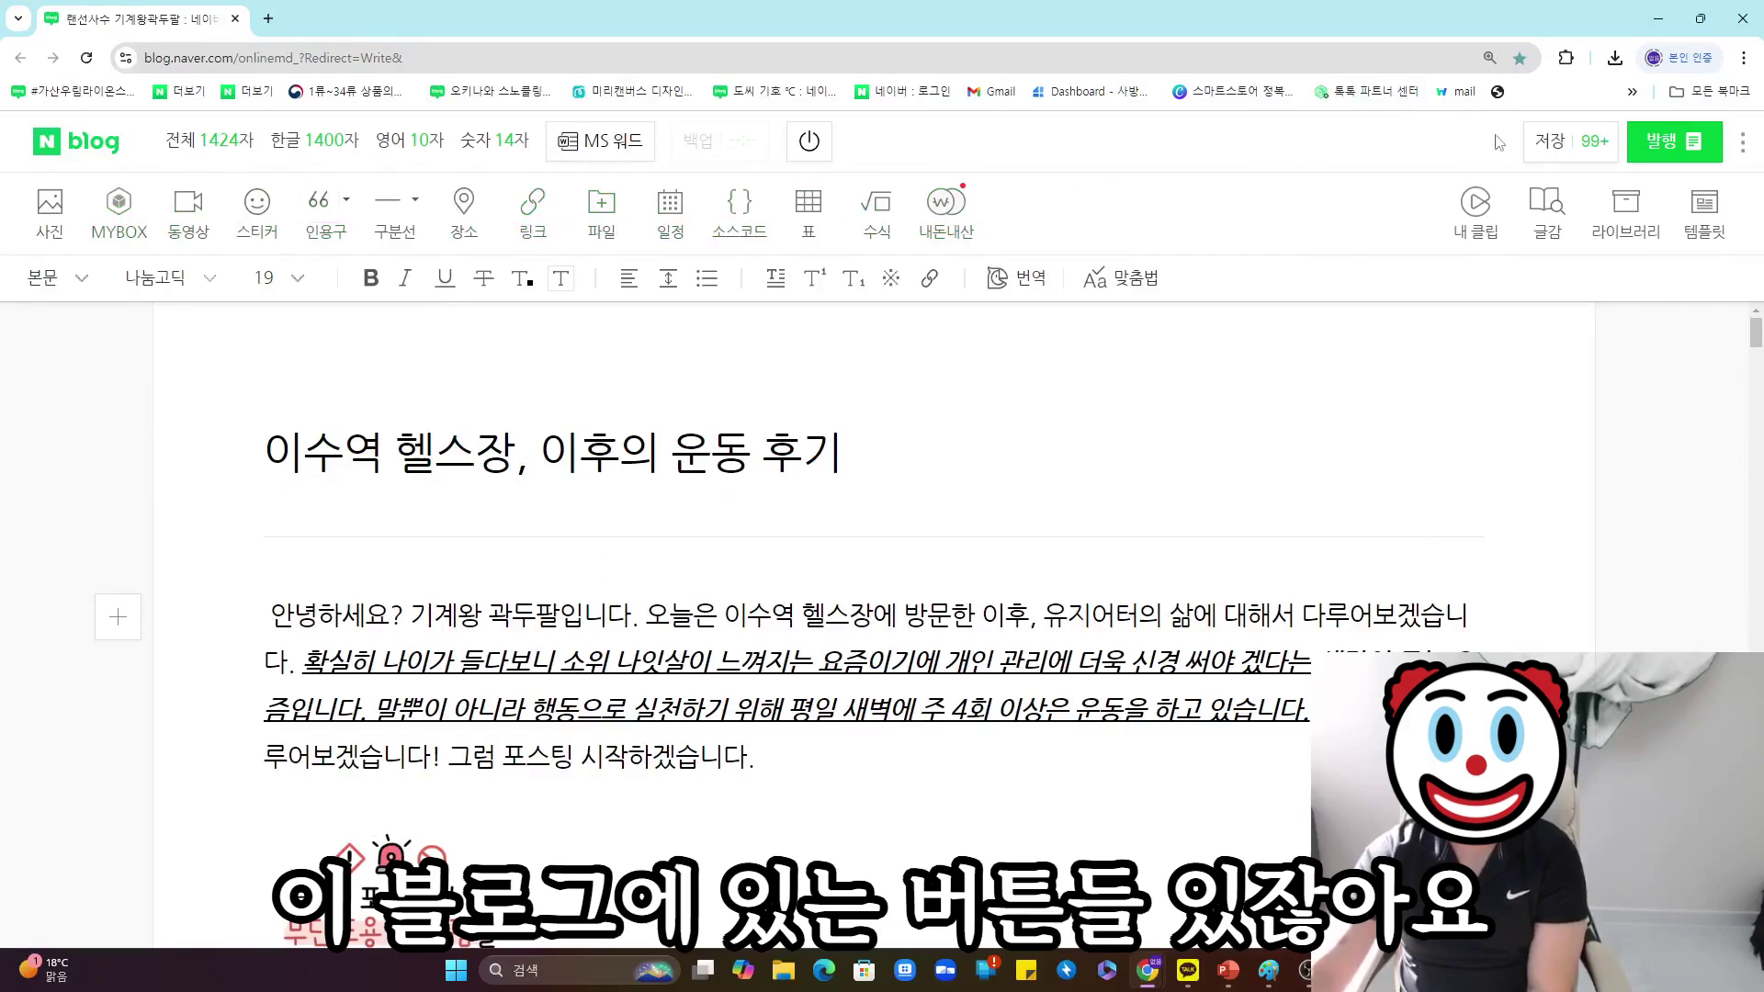
View the cafe and memo sharing windows of the published 네이버 키워드 검색량 조회 방법 post, closing each without sharing.
scroll(1481, 138, down, 10)
scroll(1481, 139, up, 4)
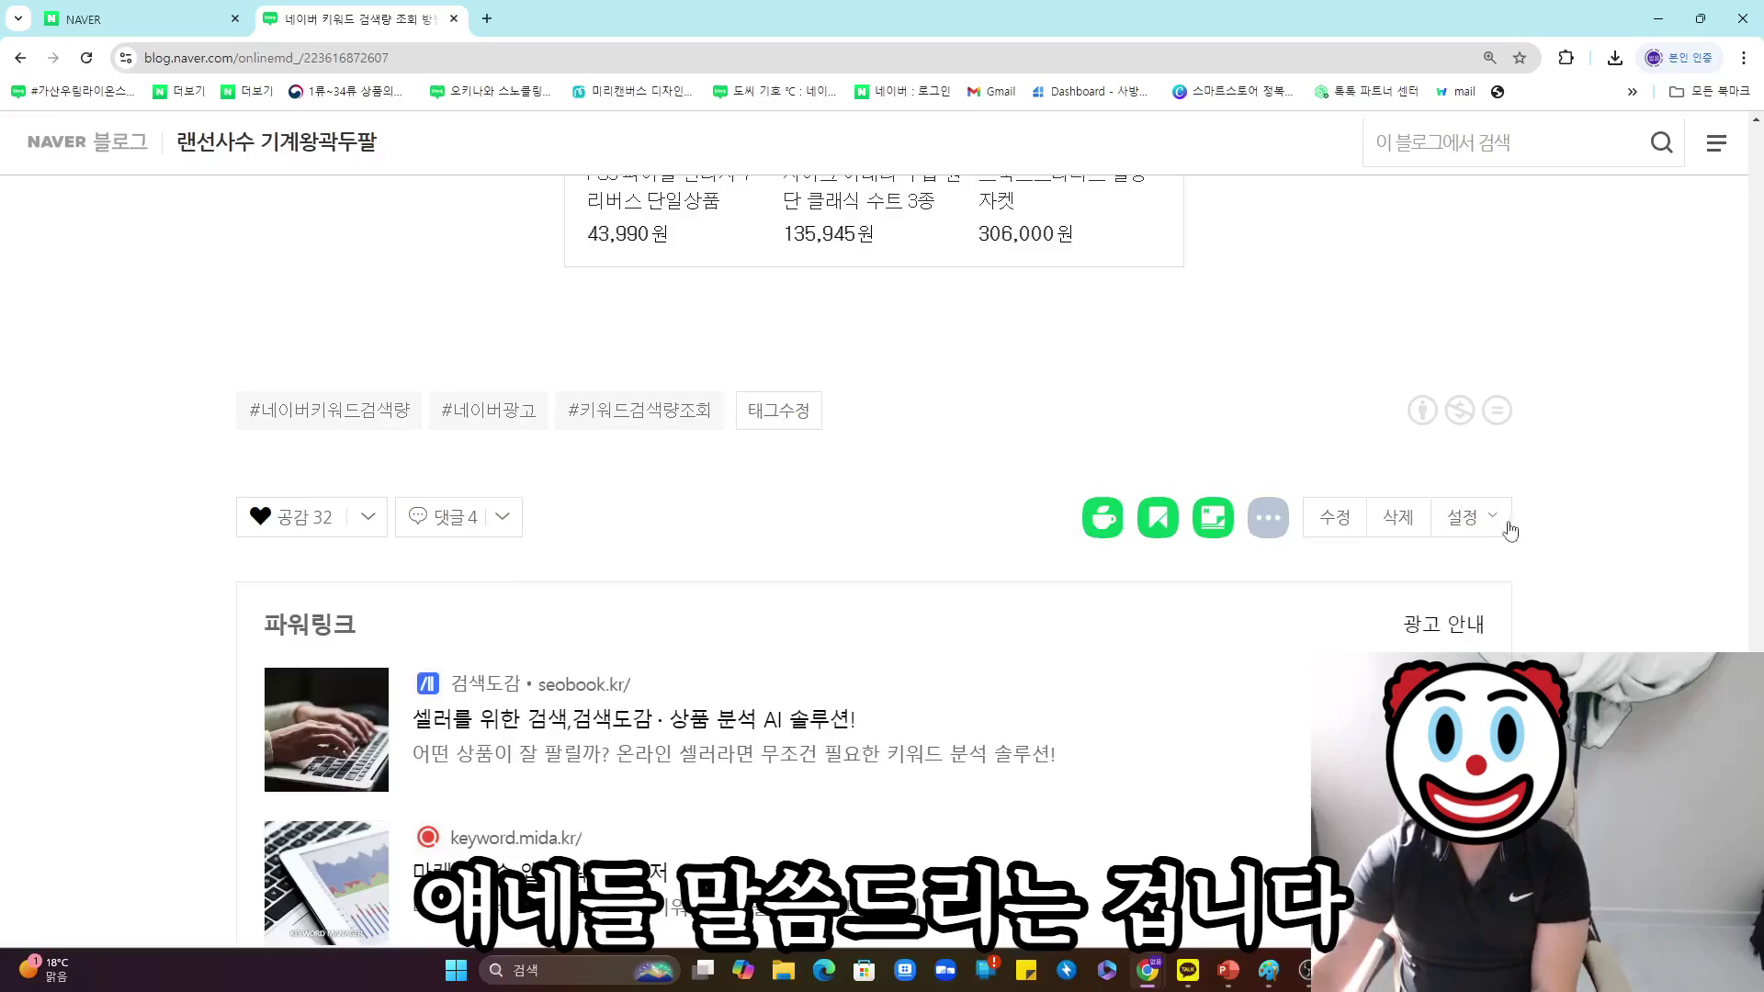
click(1101, 519)
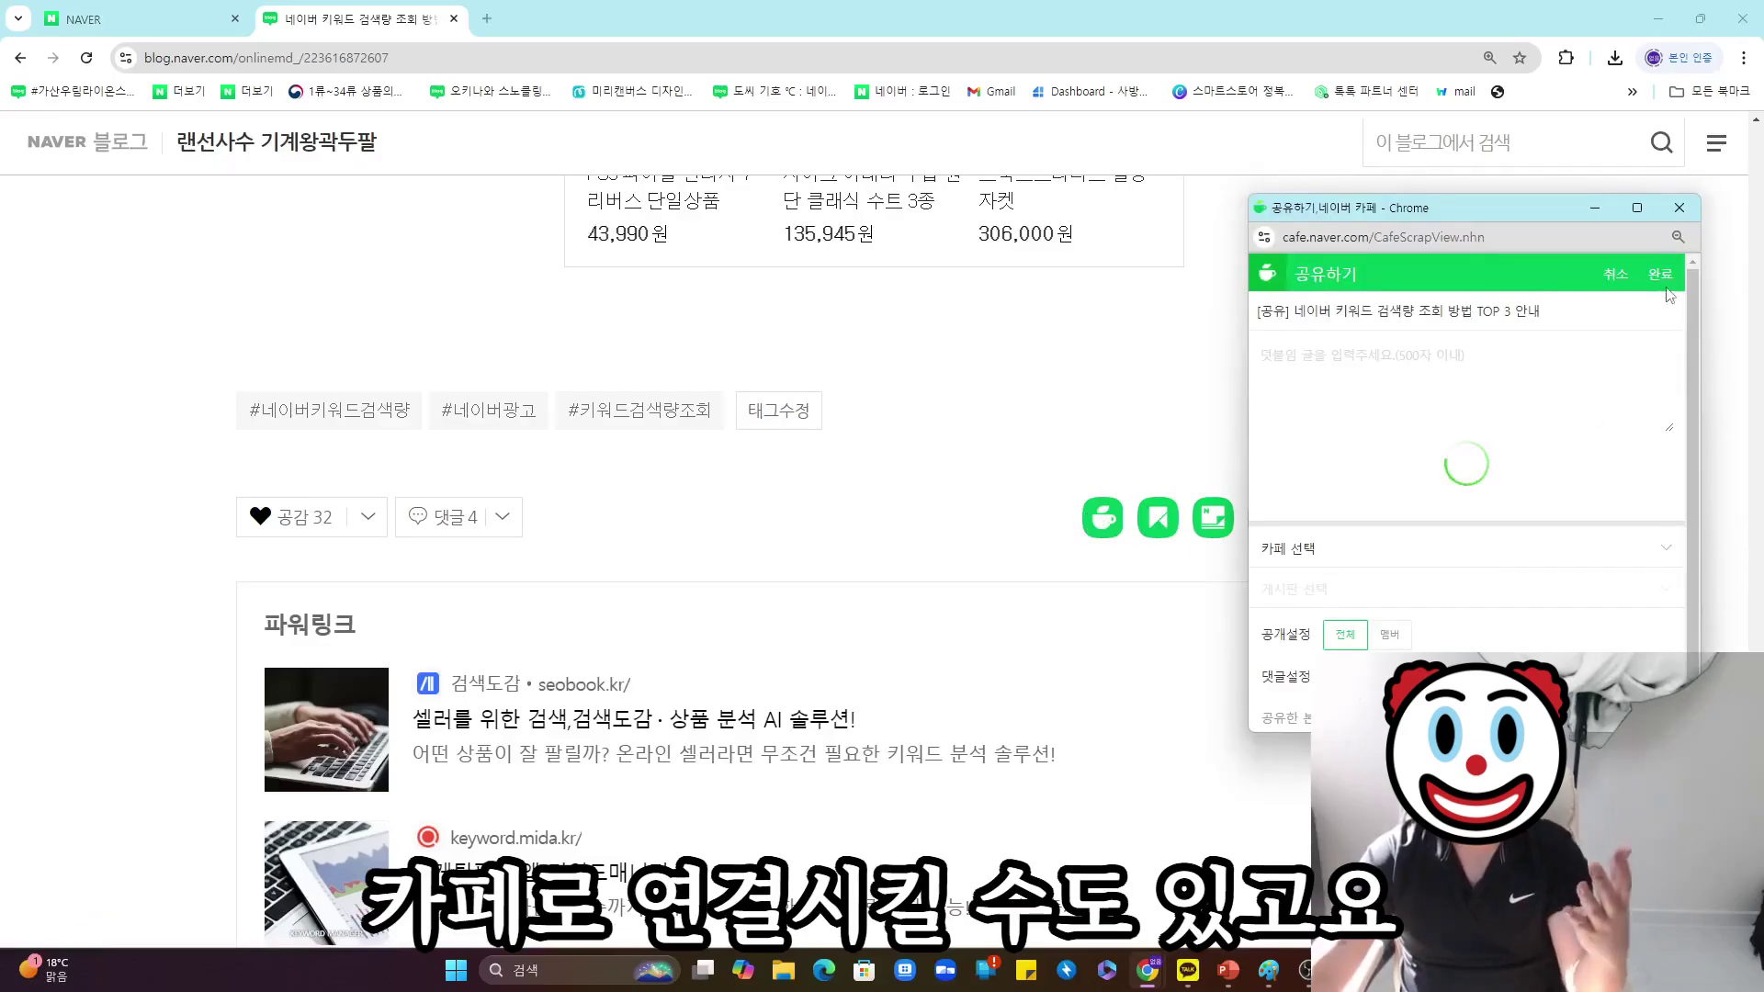
click(1680, 209)
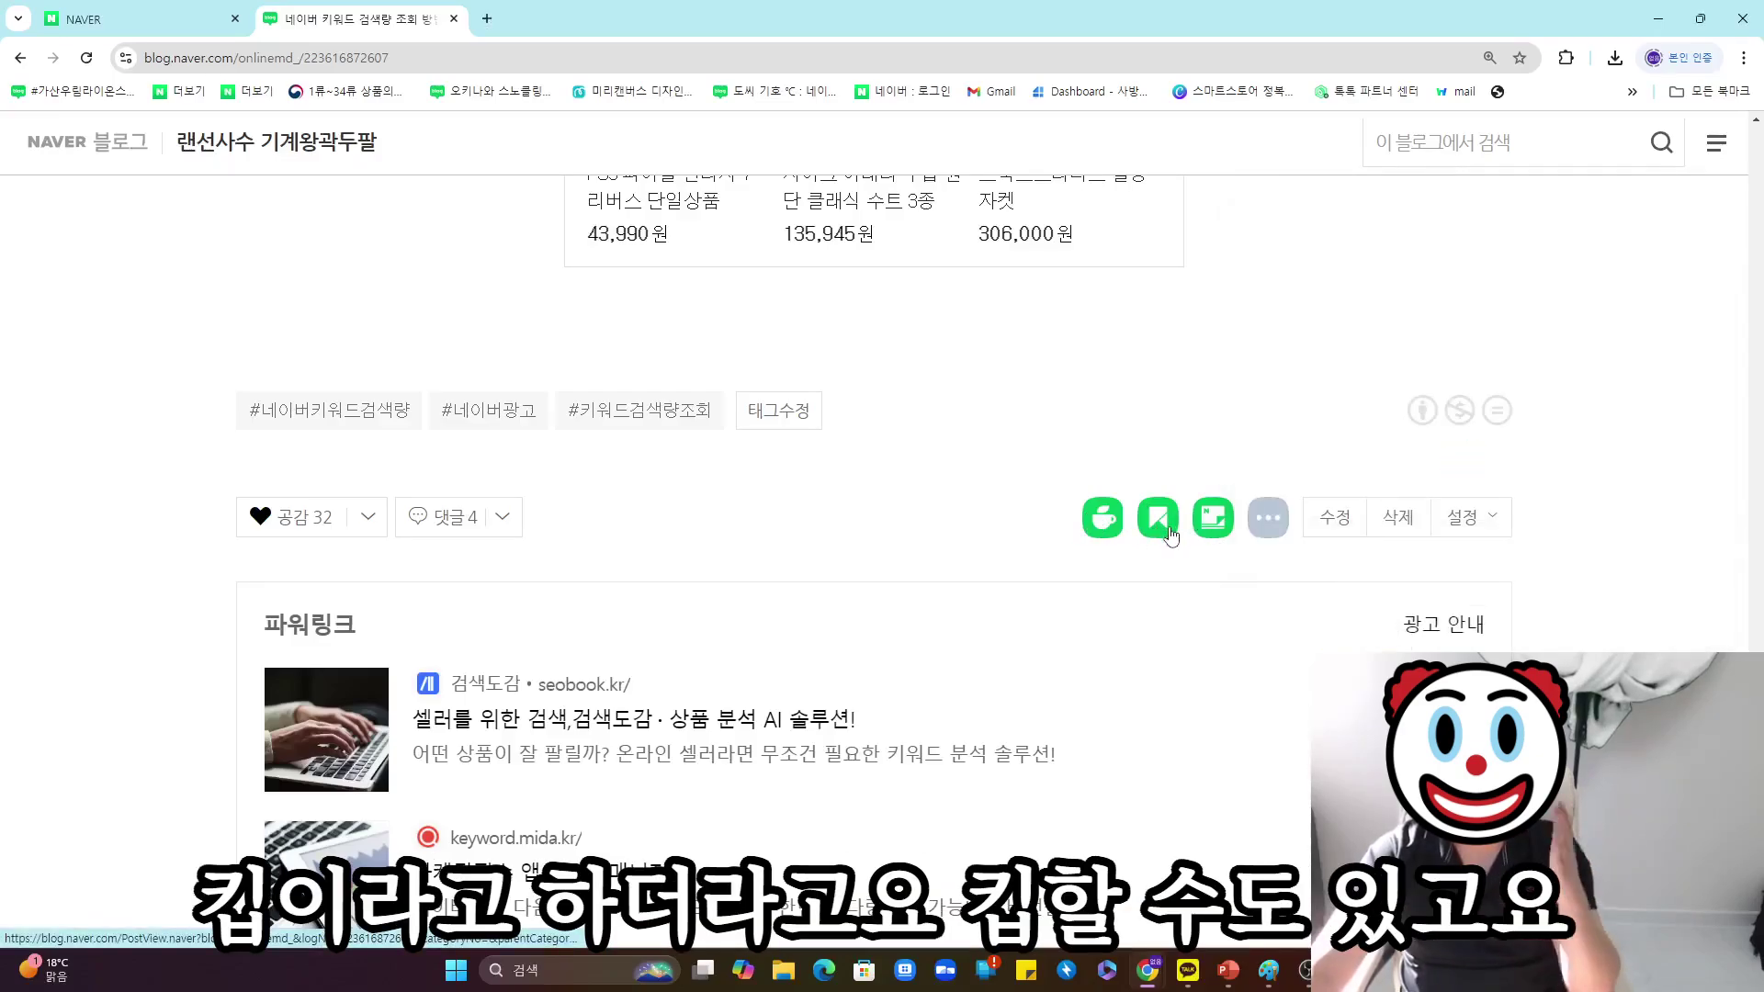
click(1211, 531)
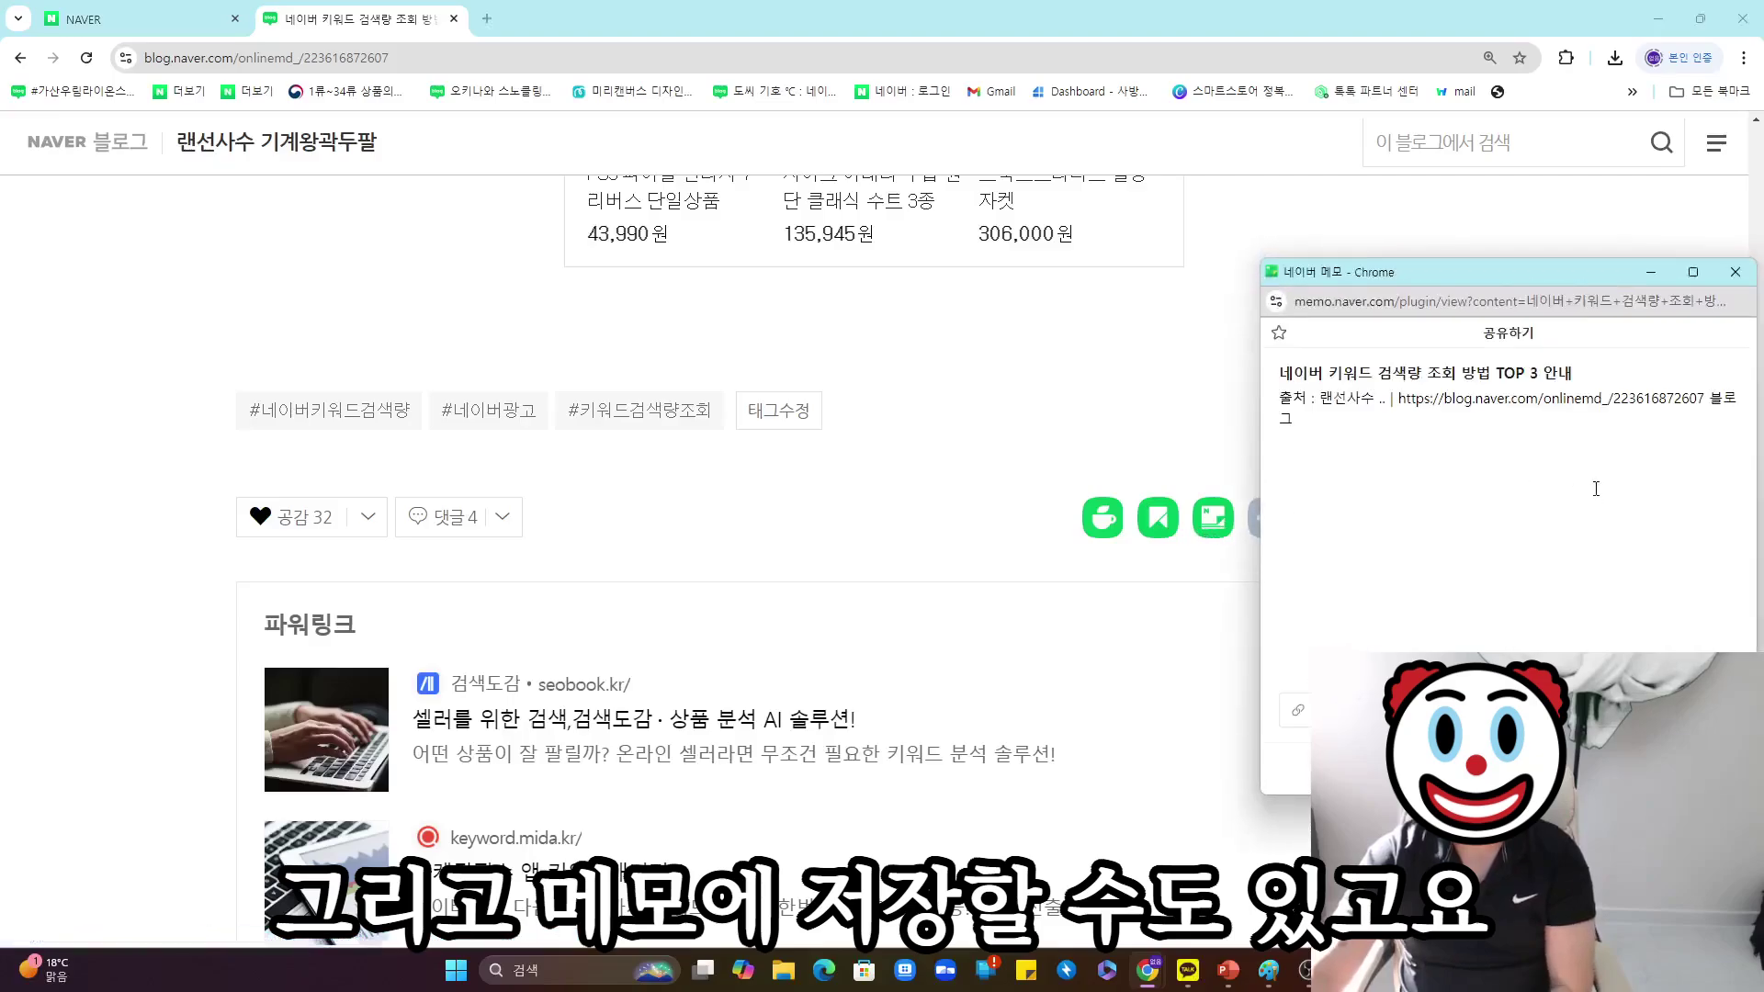
click(1735, 272)
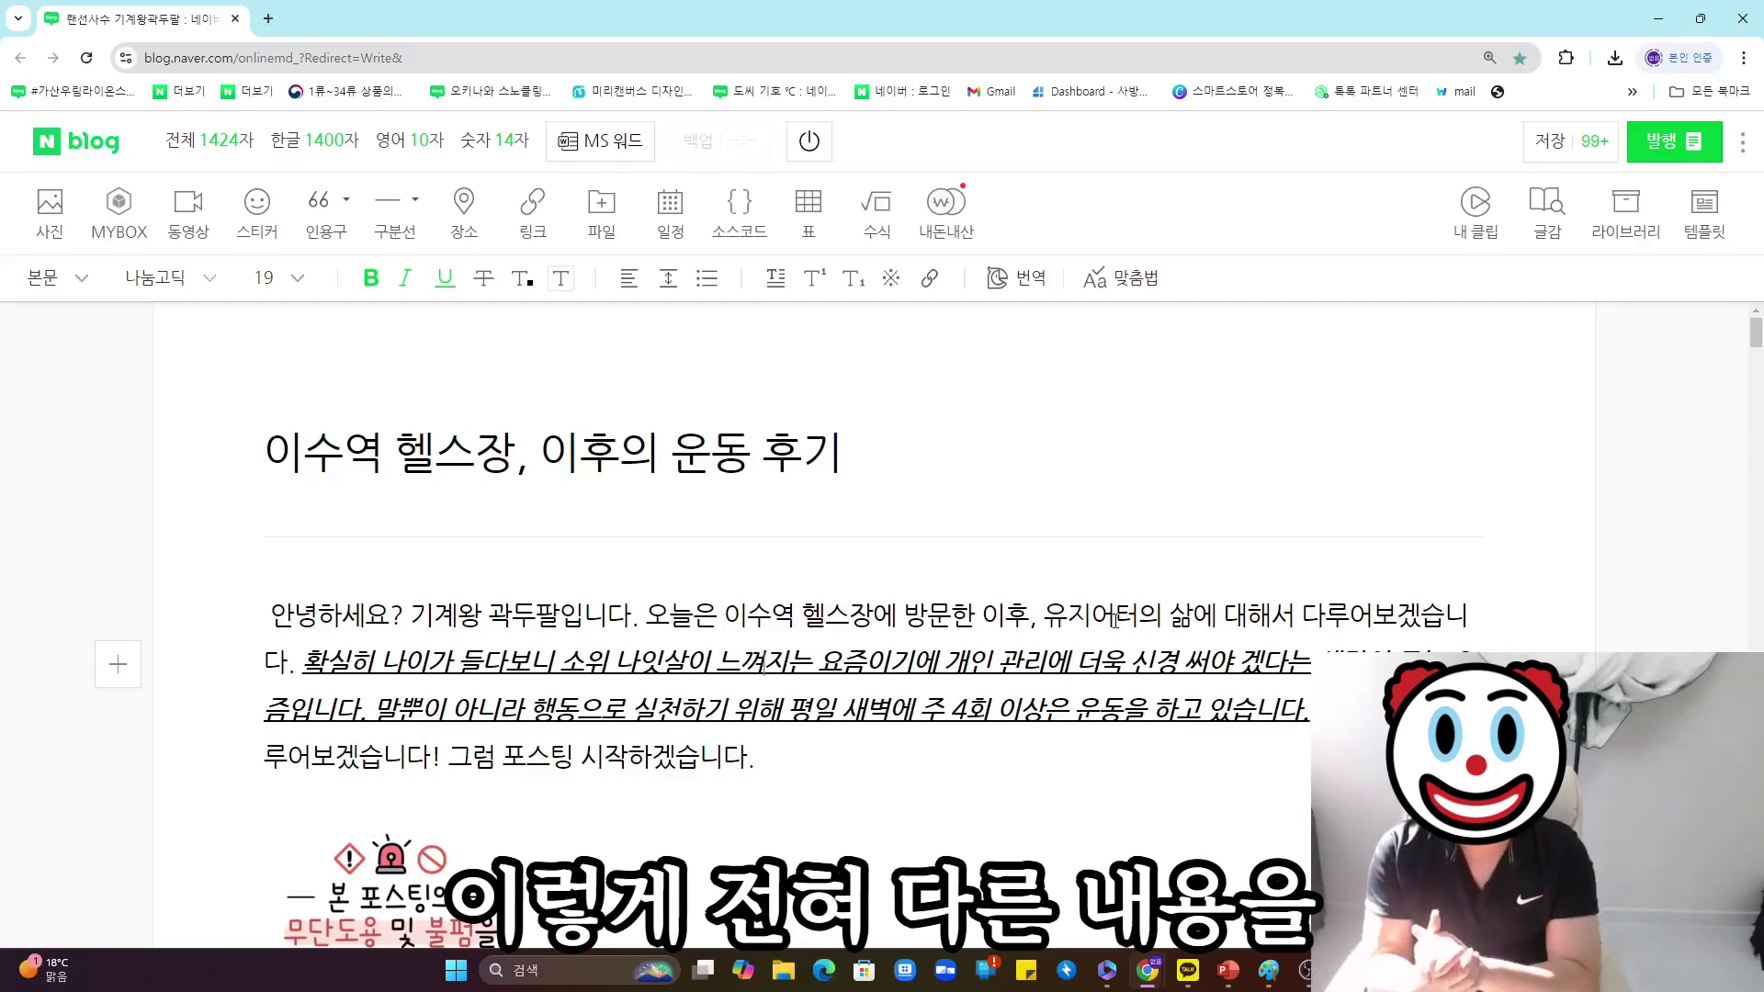
Find the keyword 이수역 헬스장 from the title throughout the draft with the page search.
drag(540, 455, 268, 464)
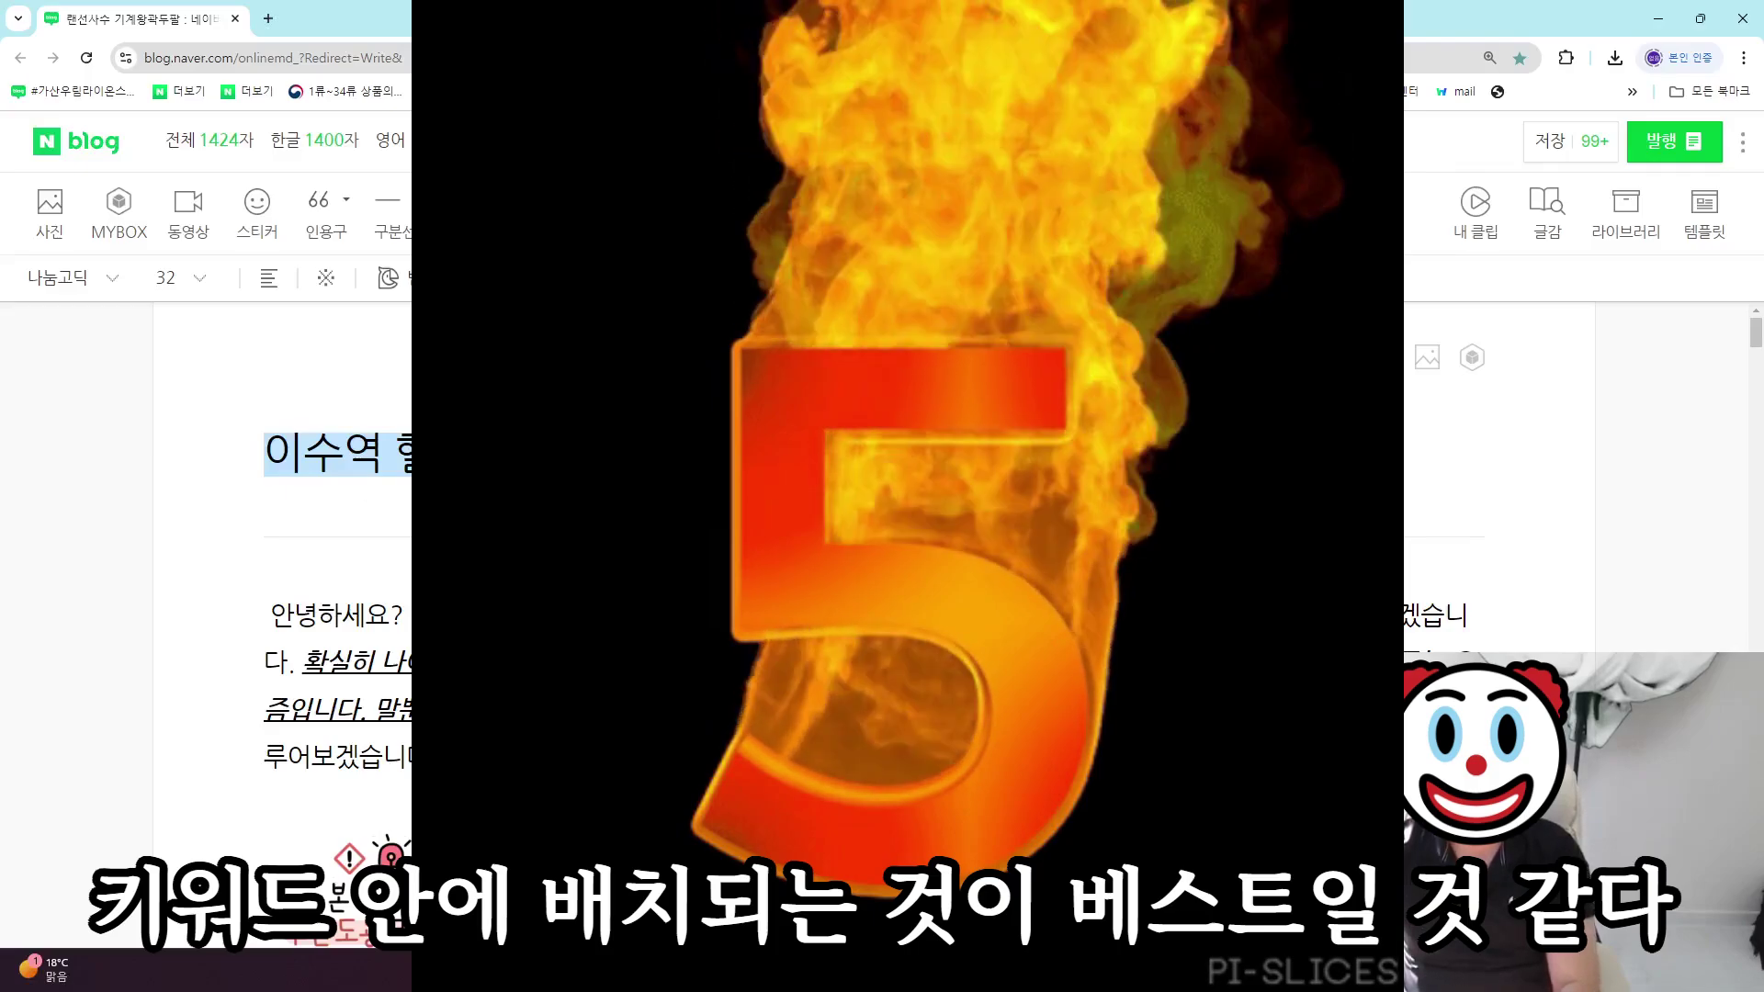
key(ctrl+f)
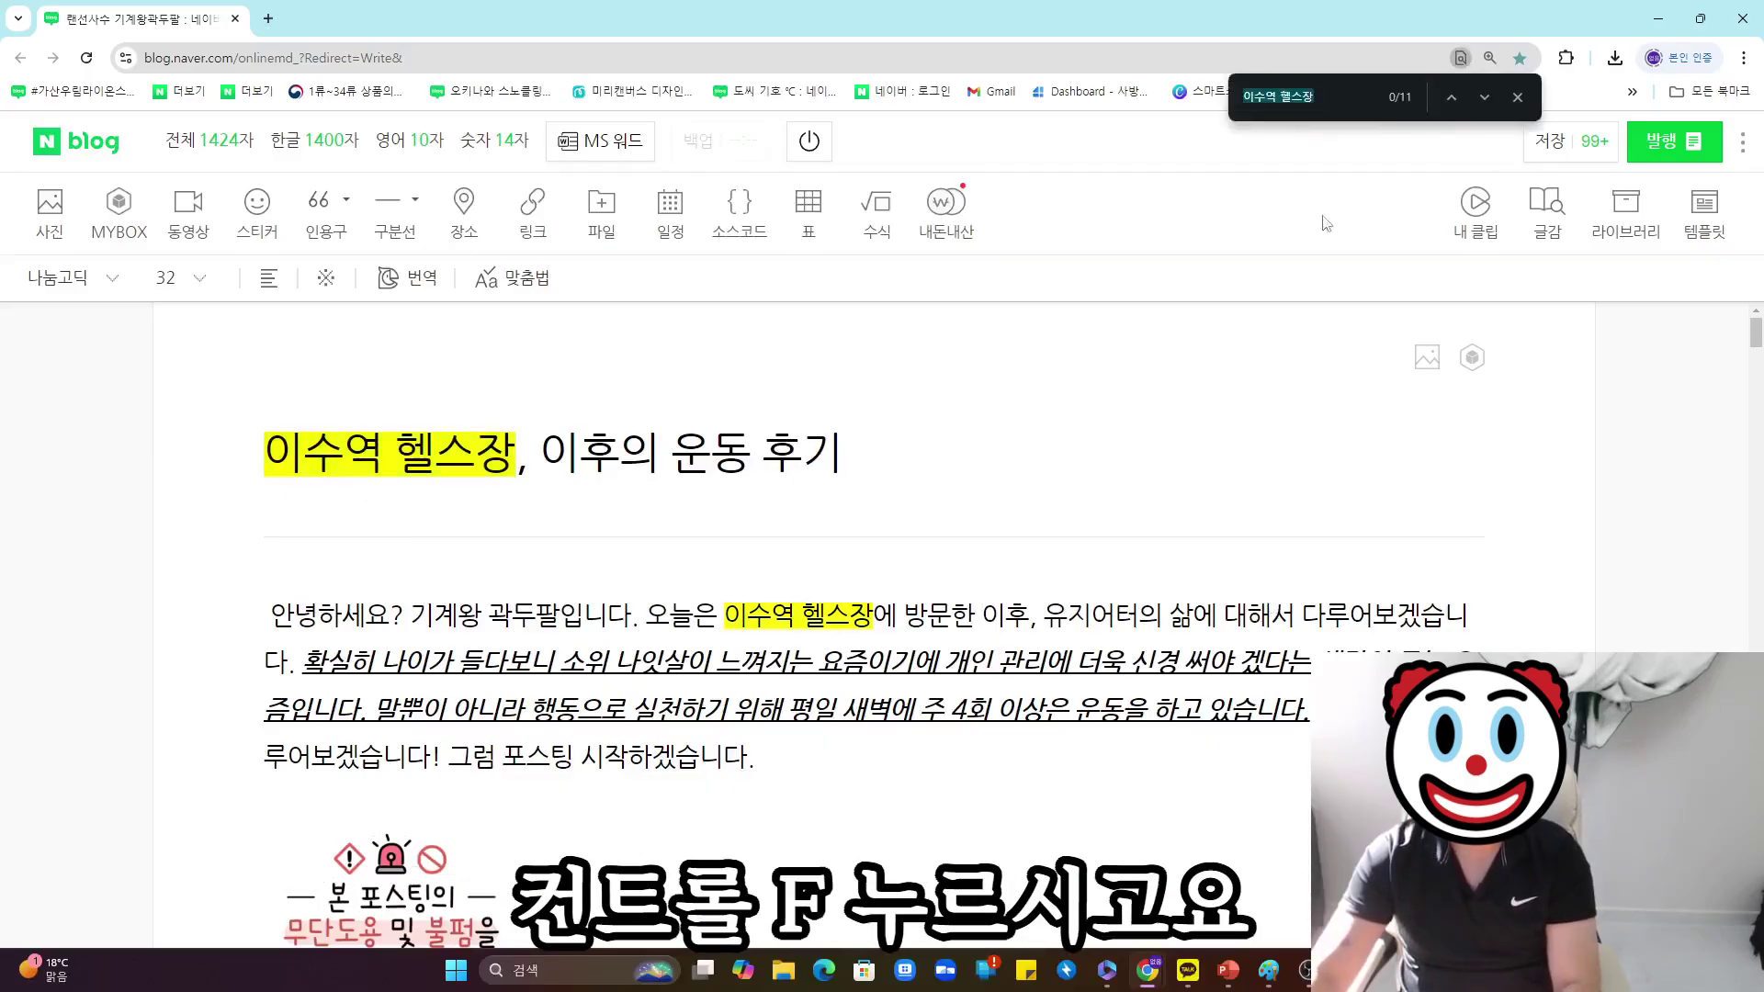
triple_click(1360, 104)
text(이수역 헬스장)
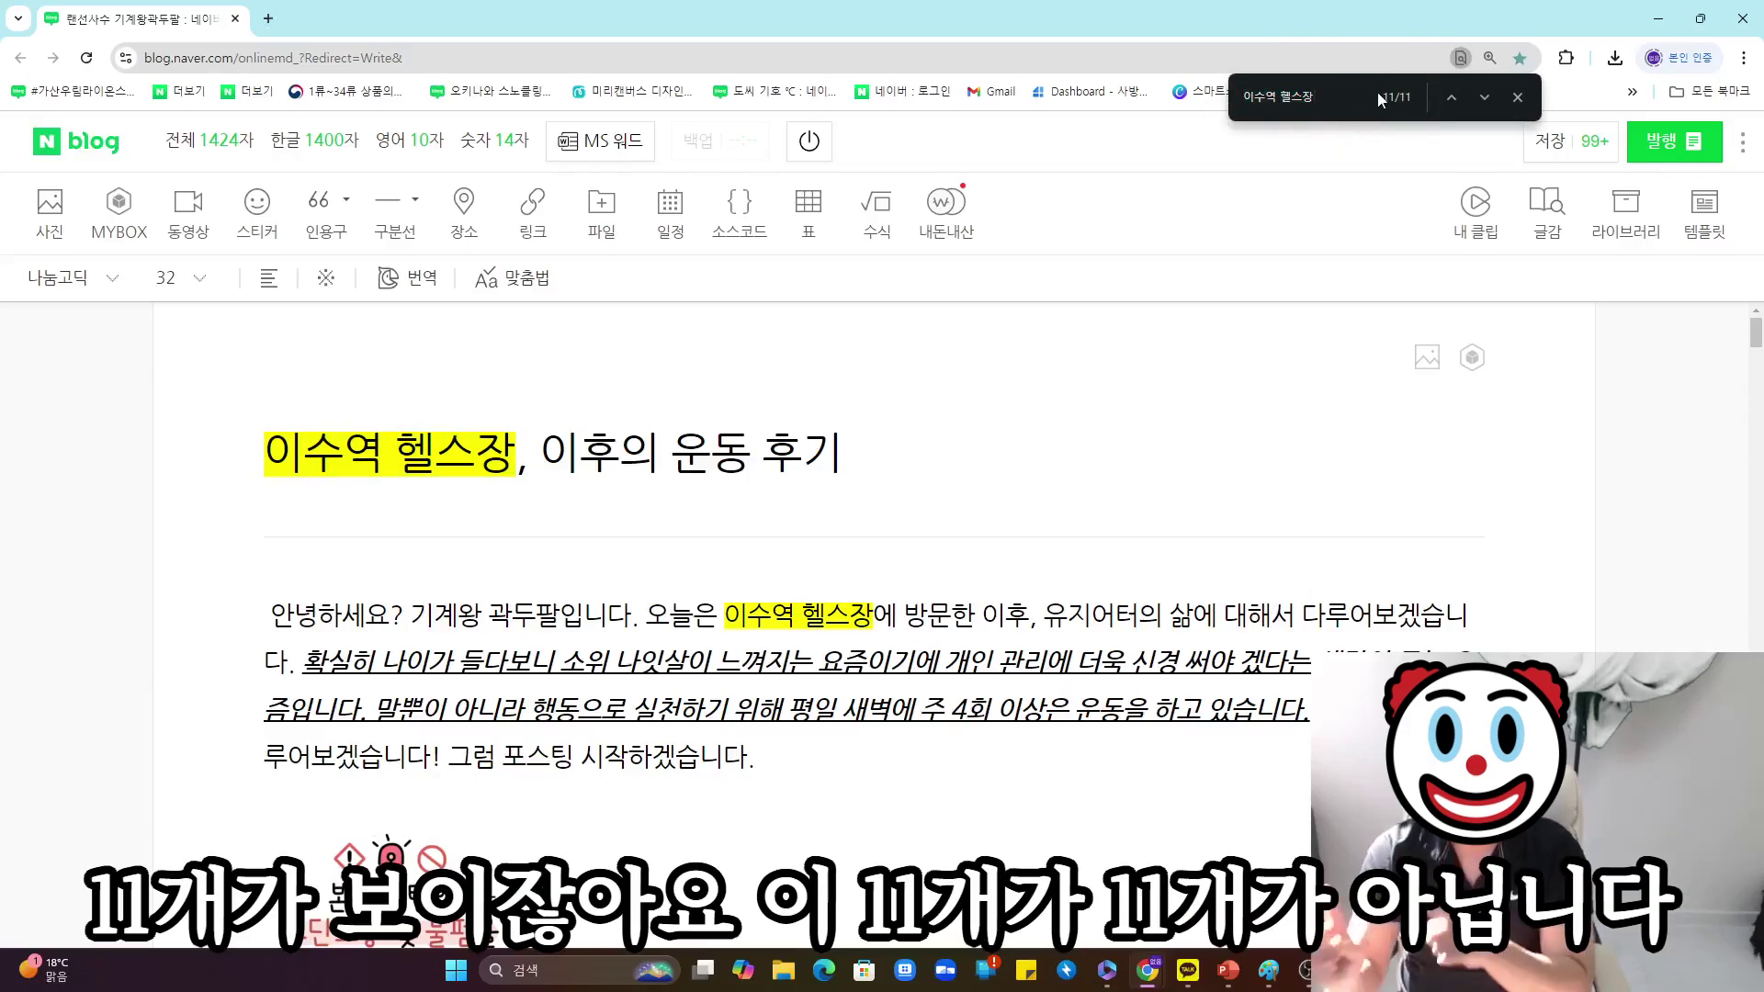
Go through the 이수역 헬스장 matches one by one, from the title to the closing paragraph, checking where each keyword is placed.
click(1483, 99)
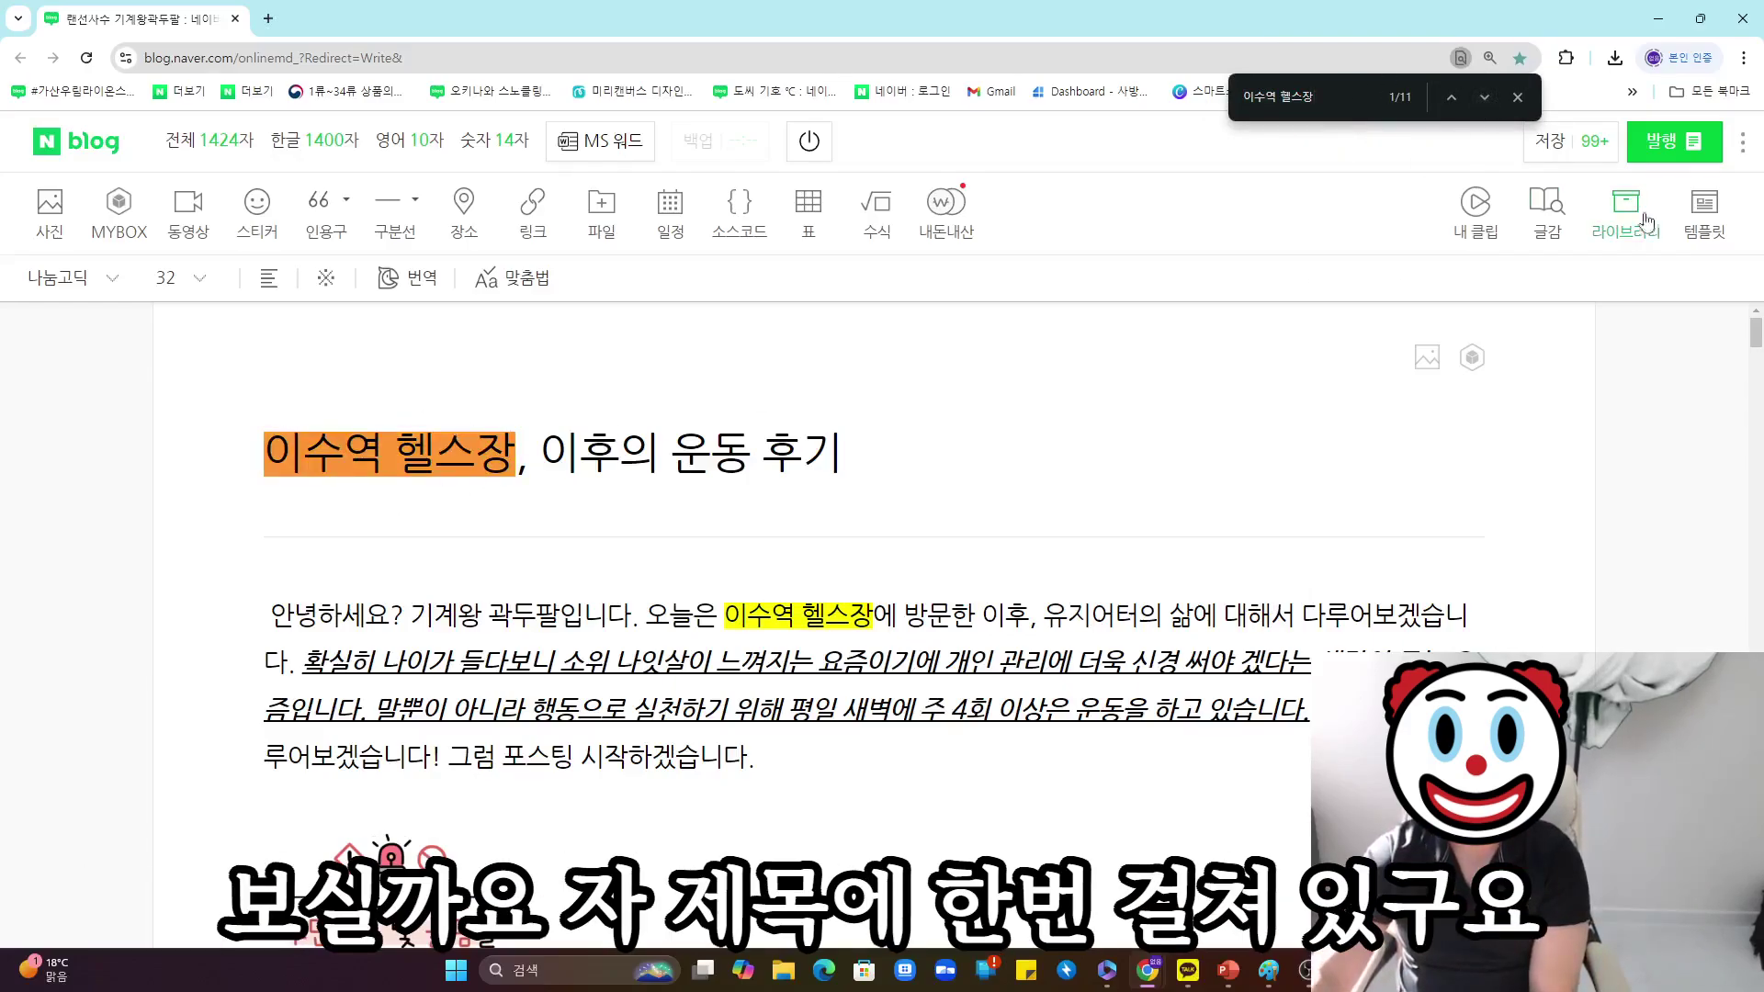
key(Return)
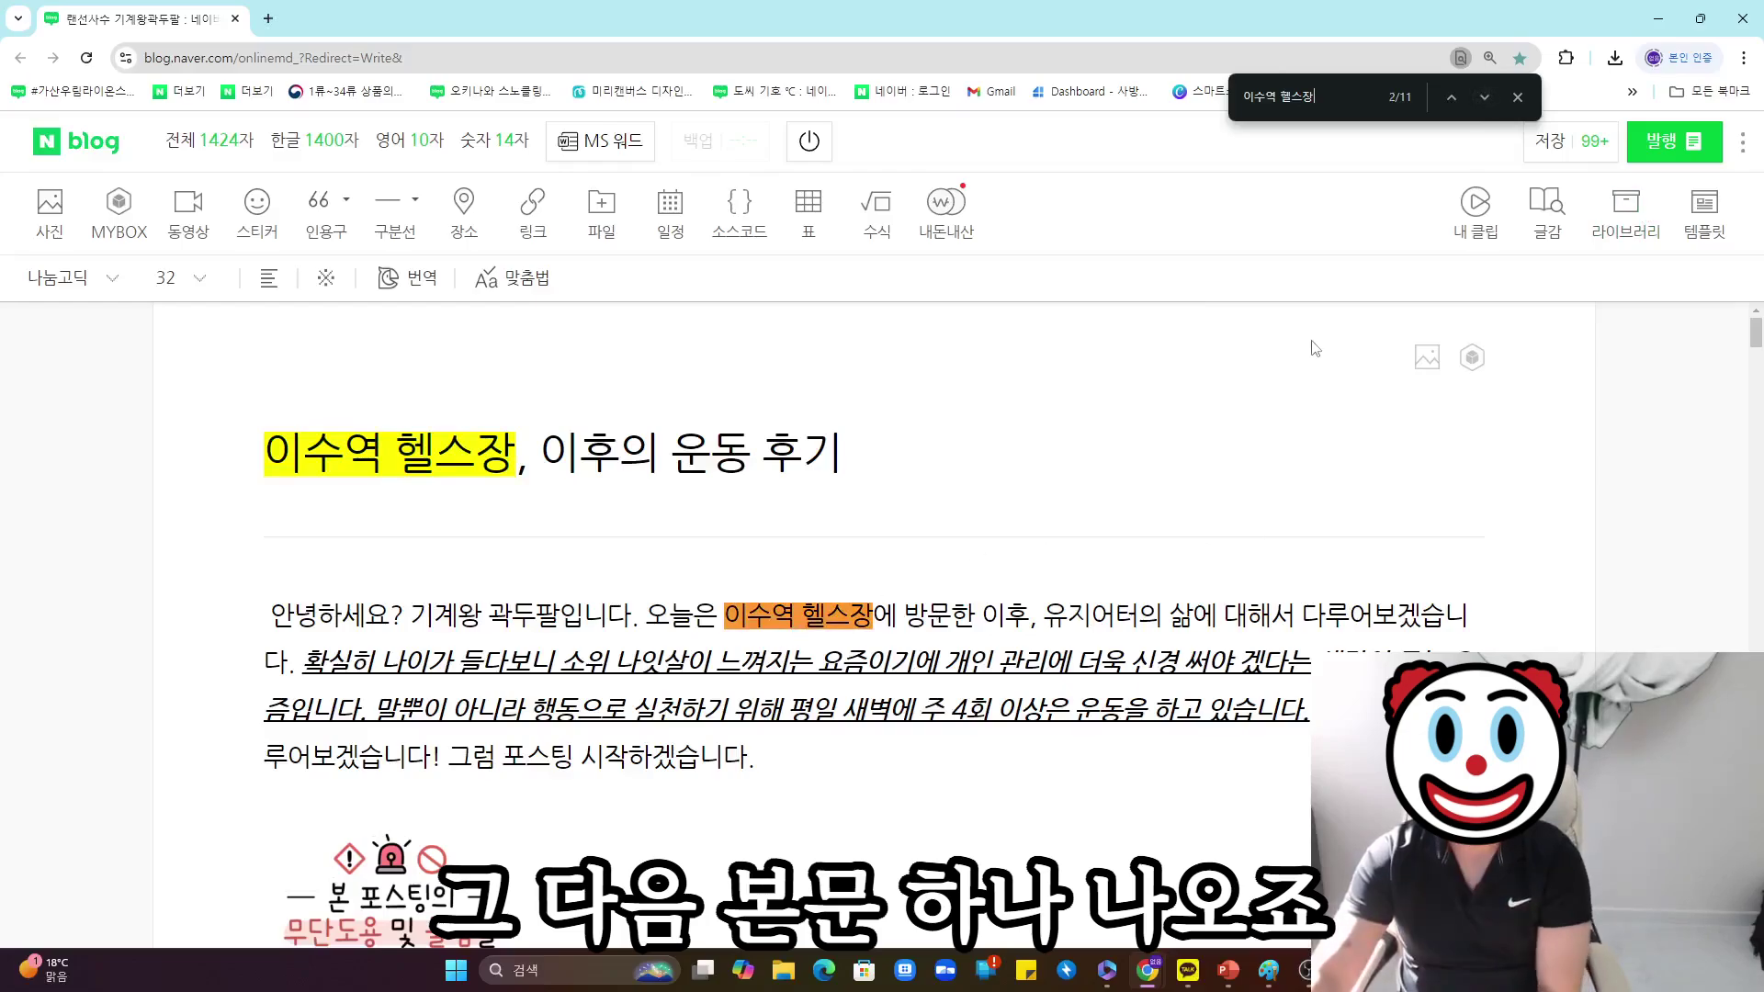
key(Return)
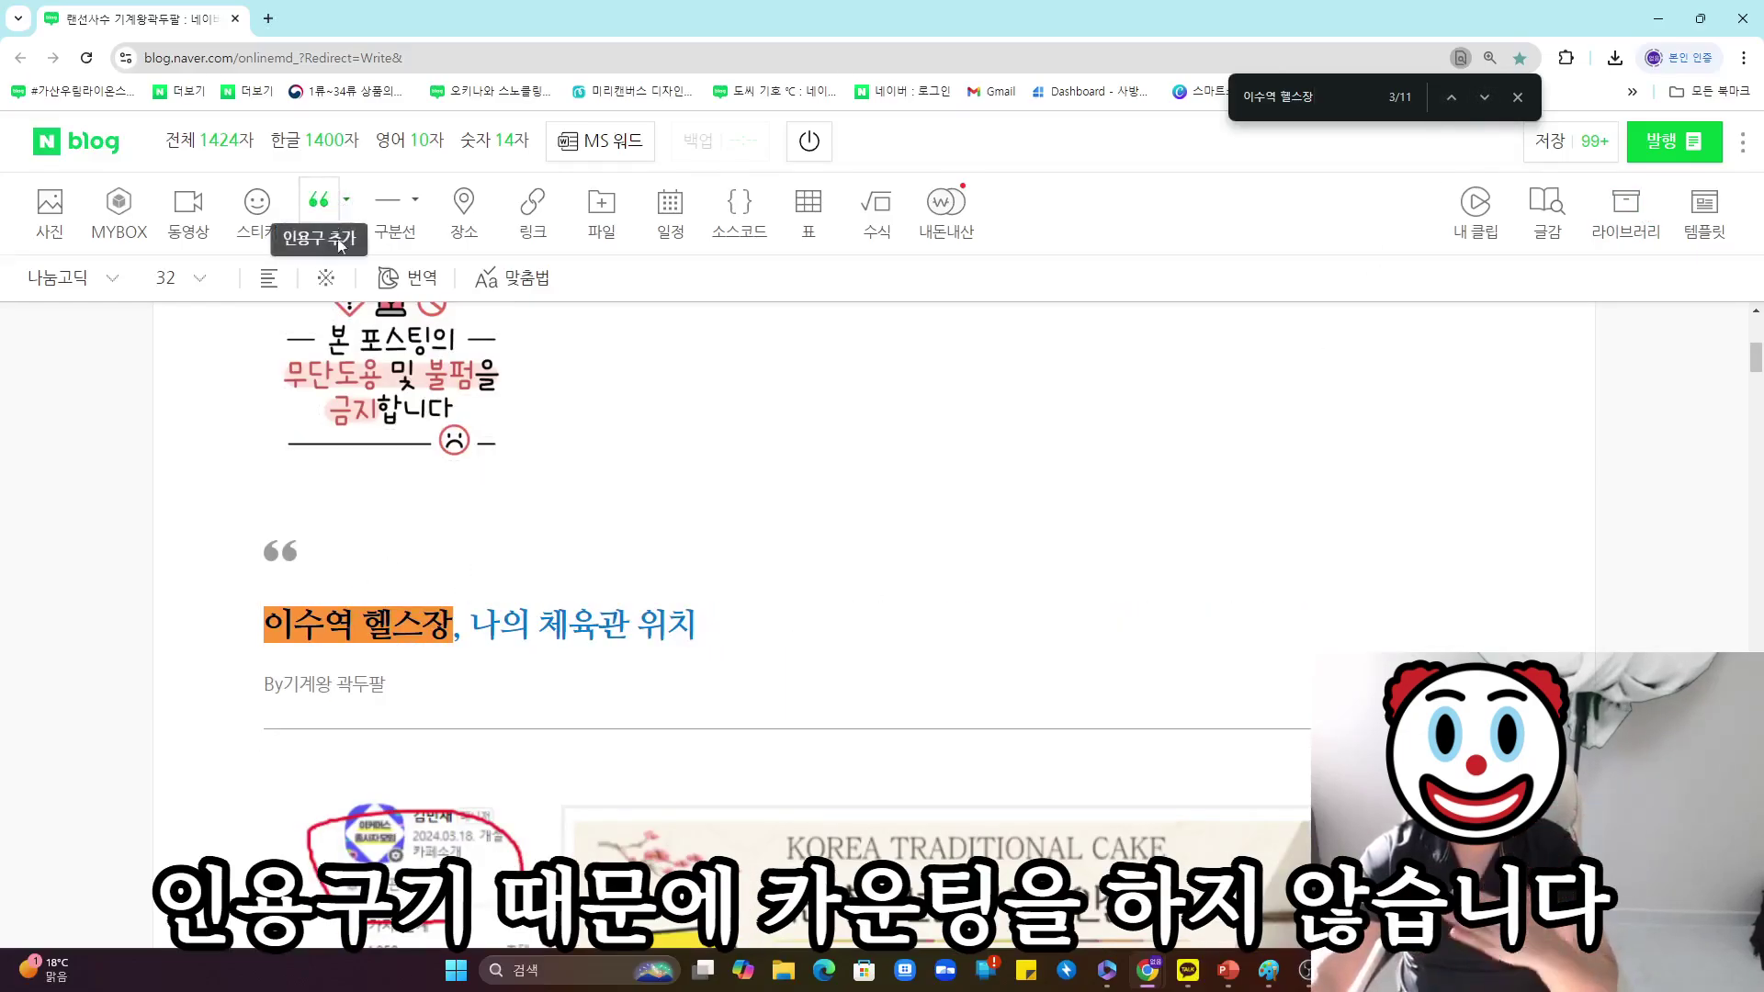
click(1493, 101)
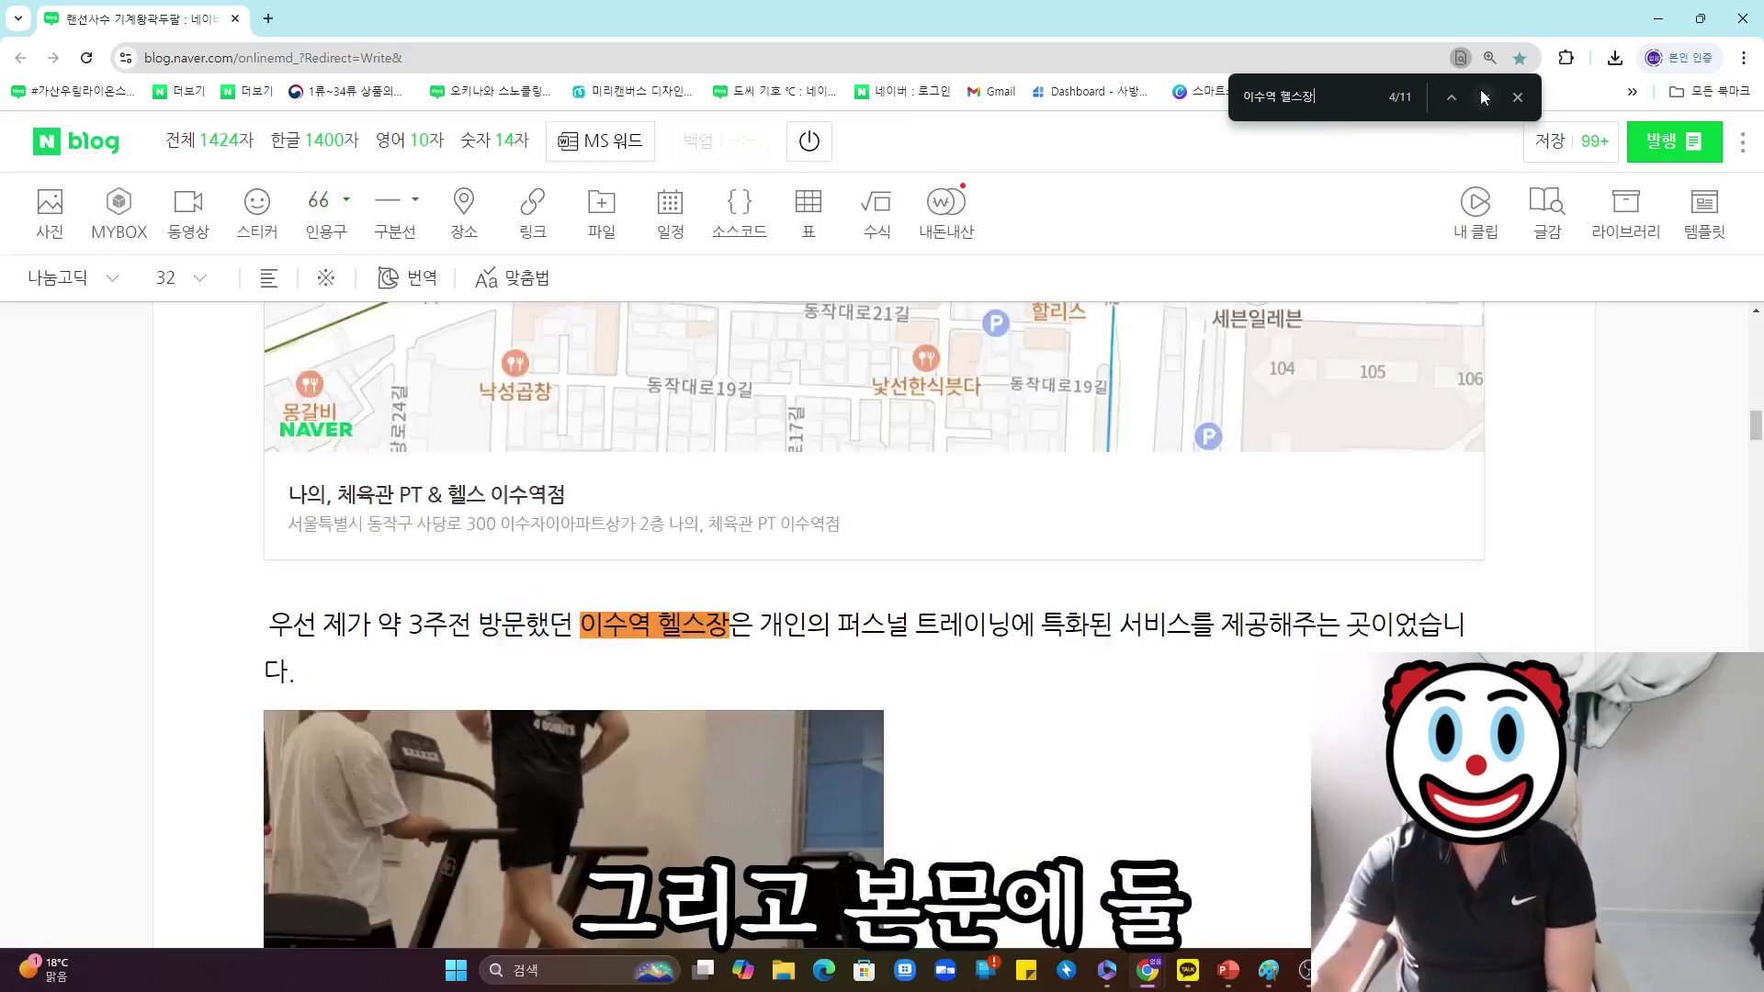
click(1484, 97)
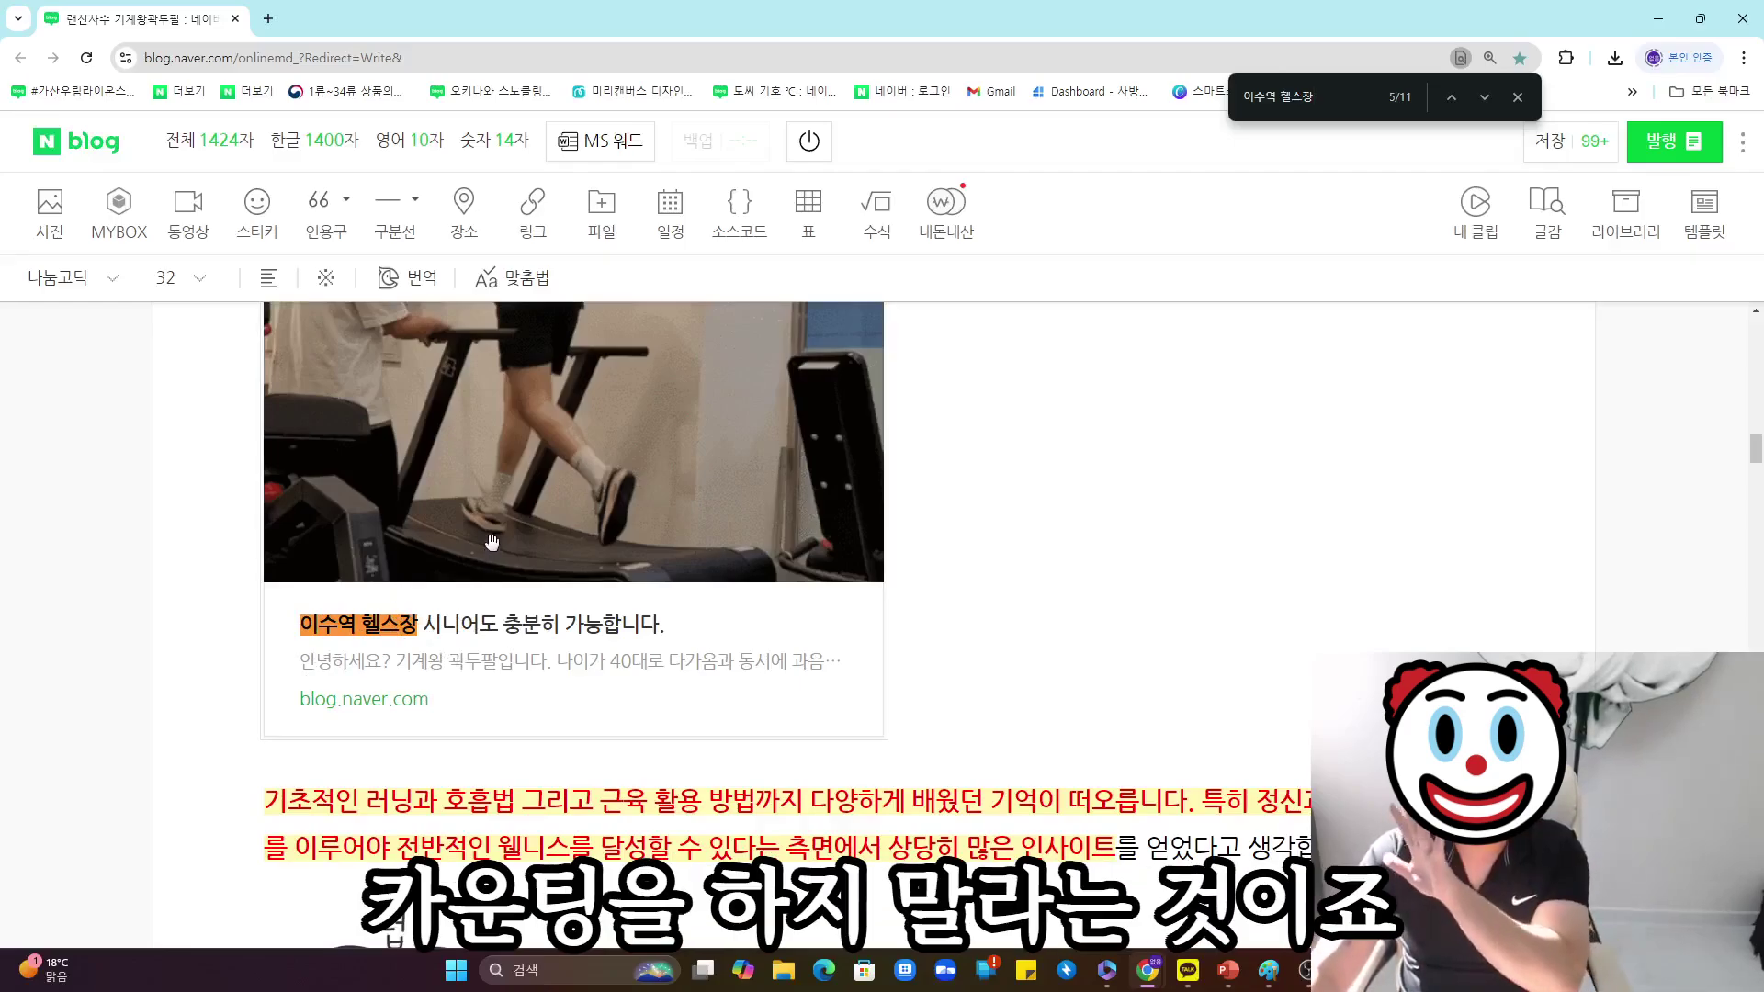
key(Return)
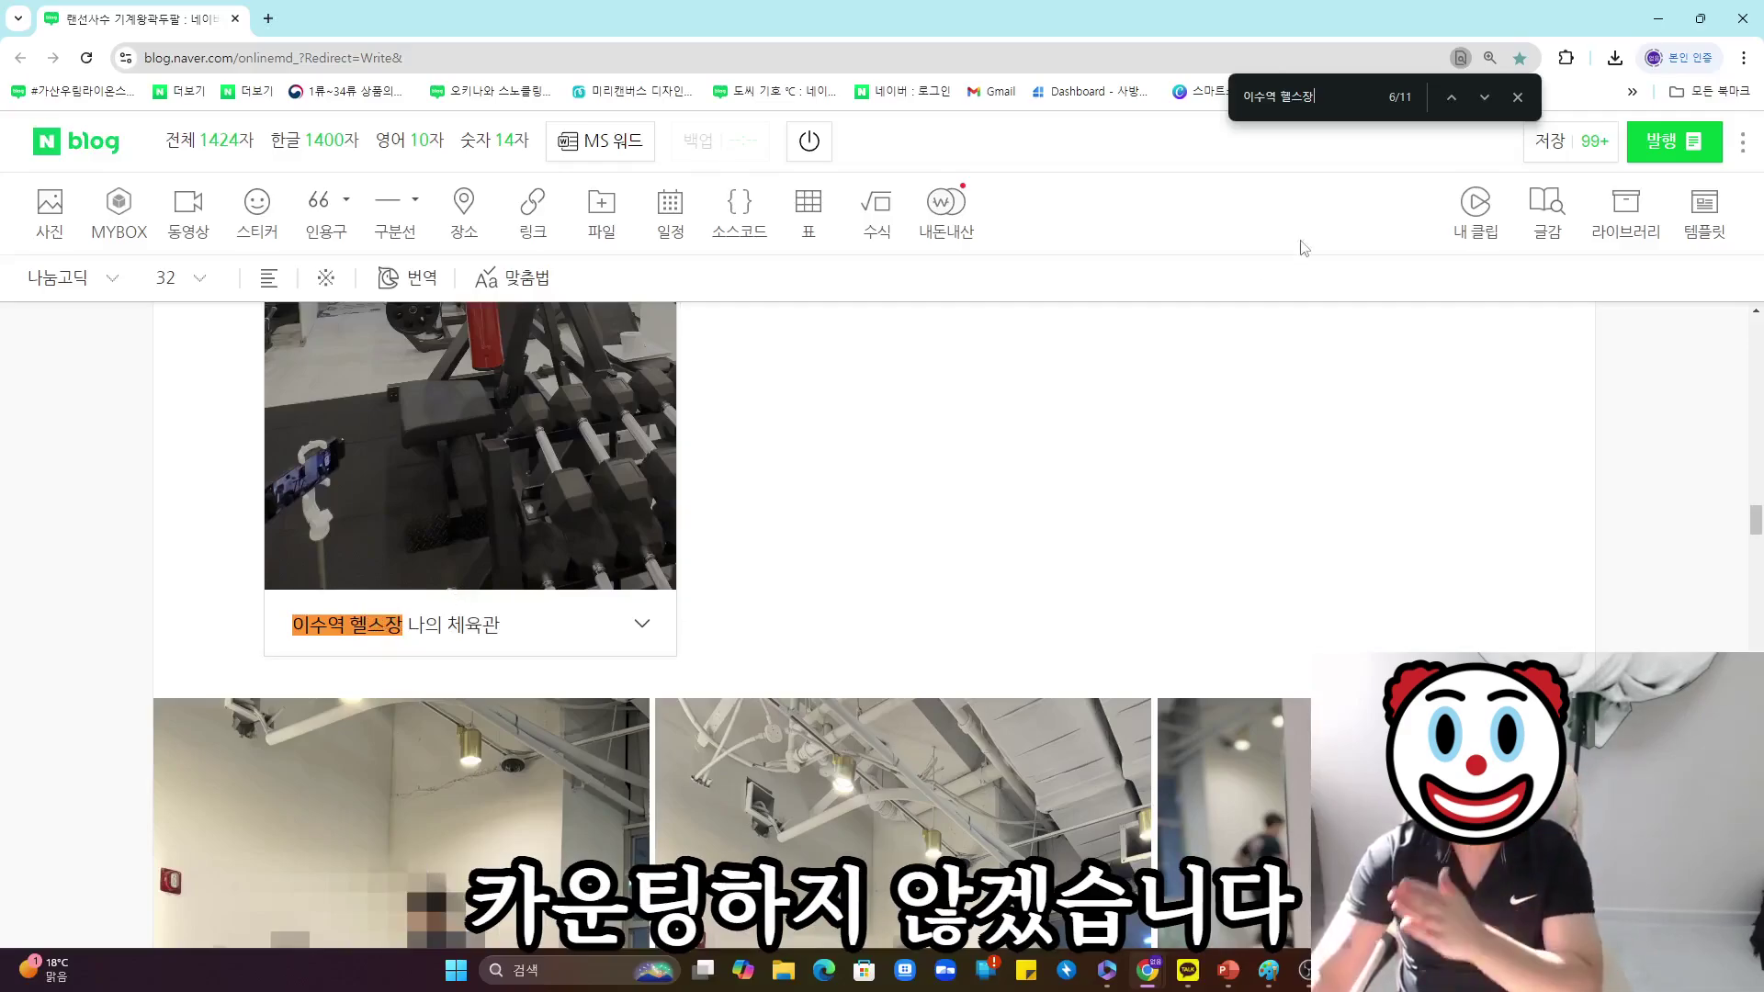
key(Return)
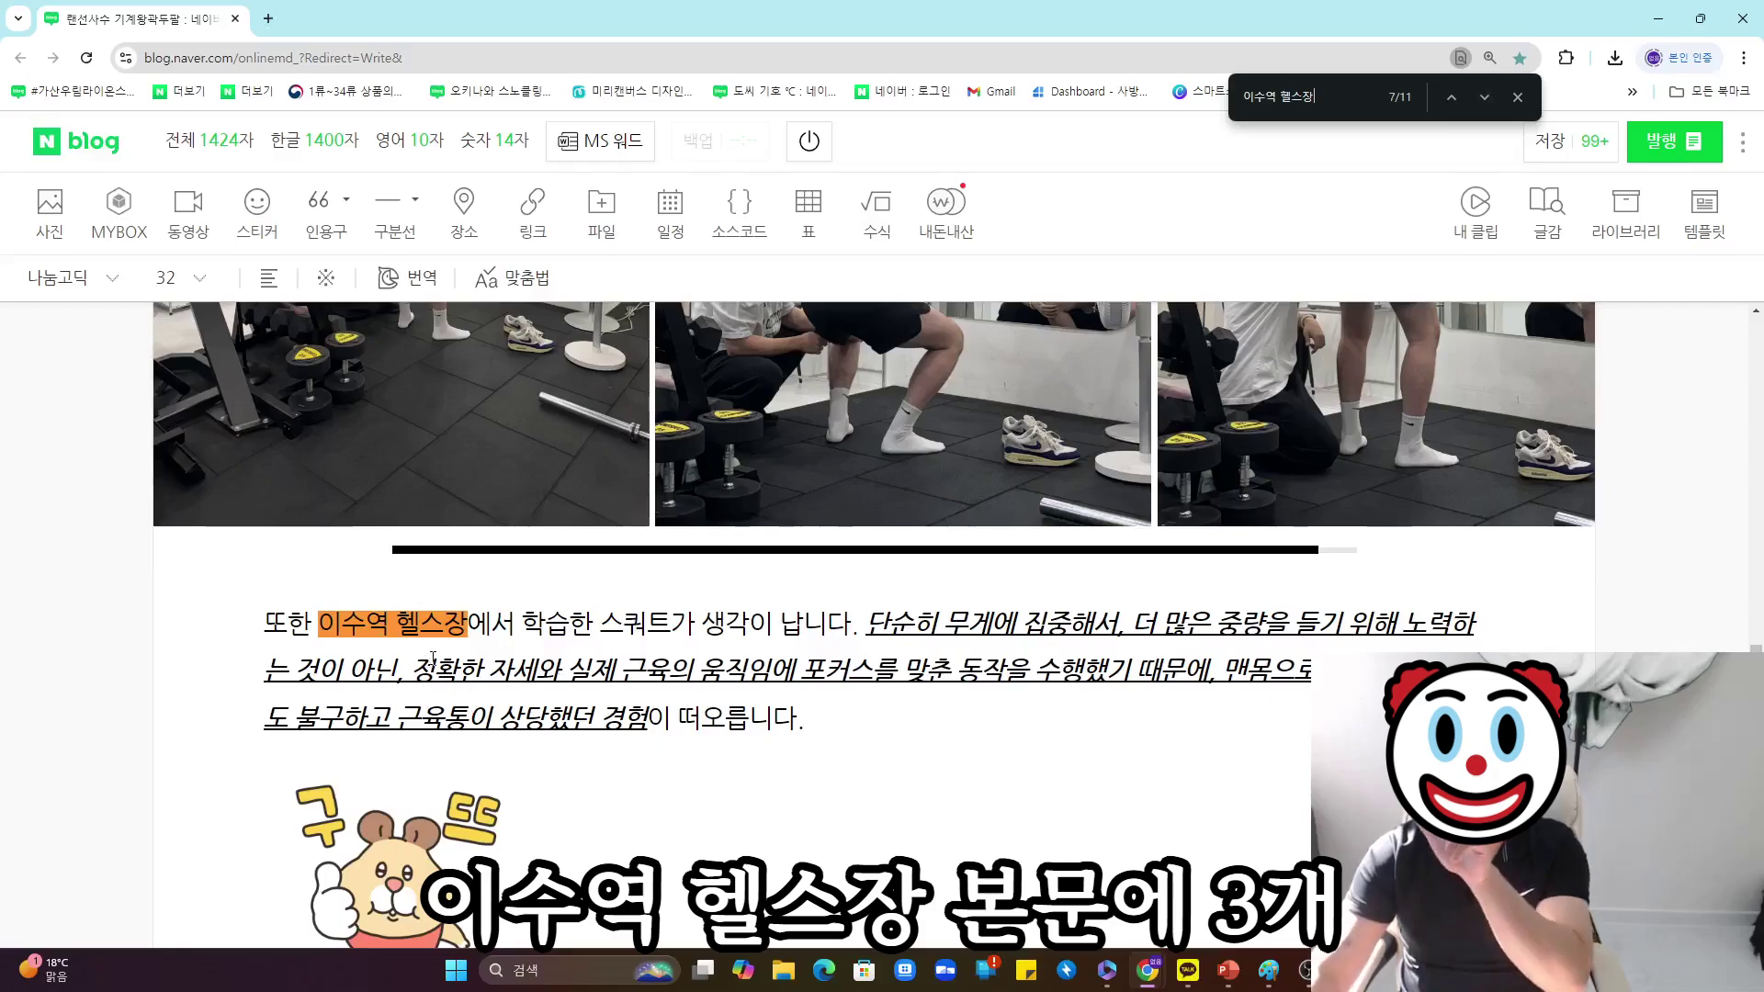
key(Return)
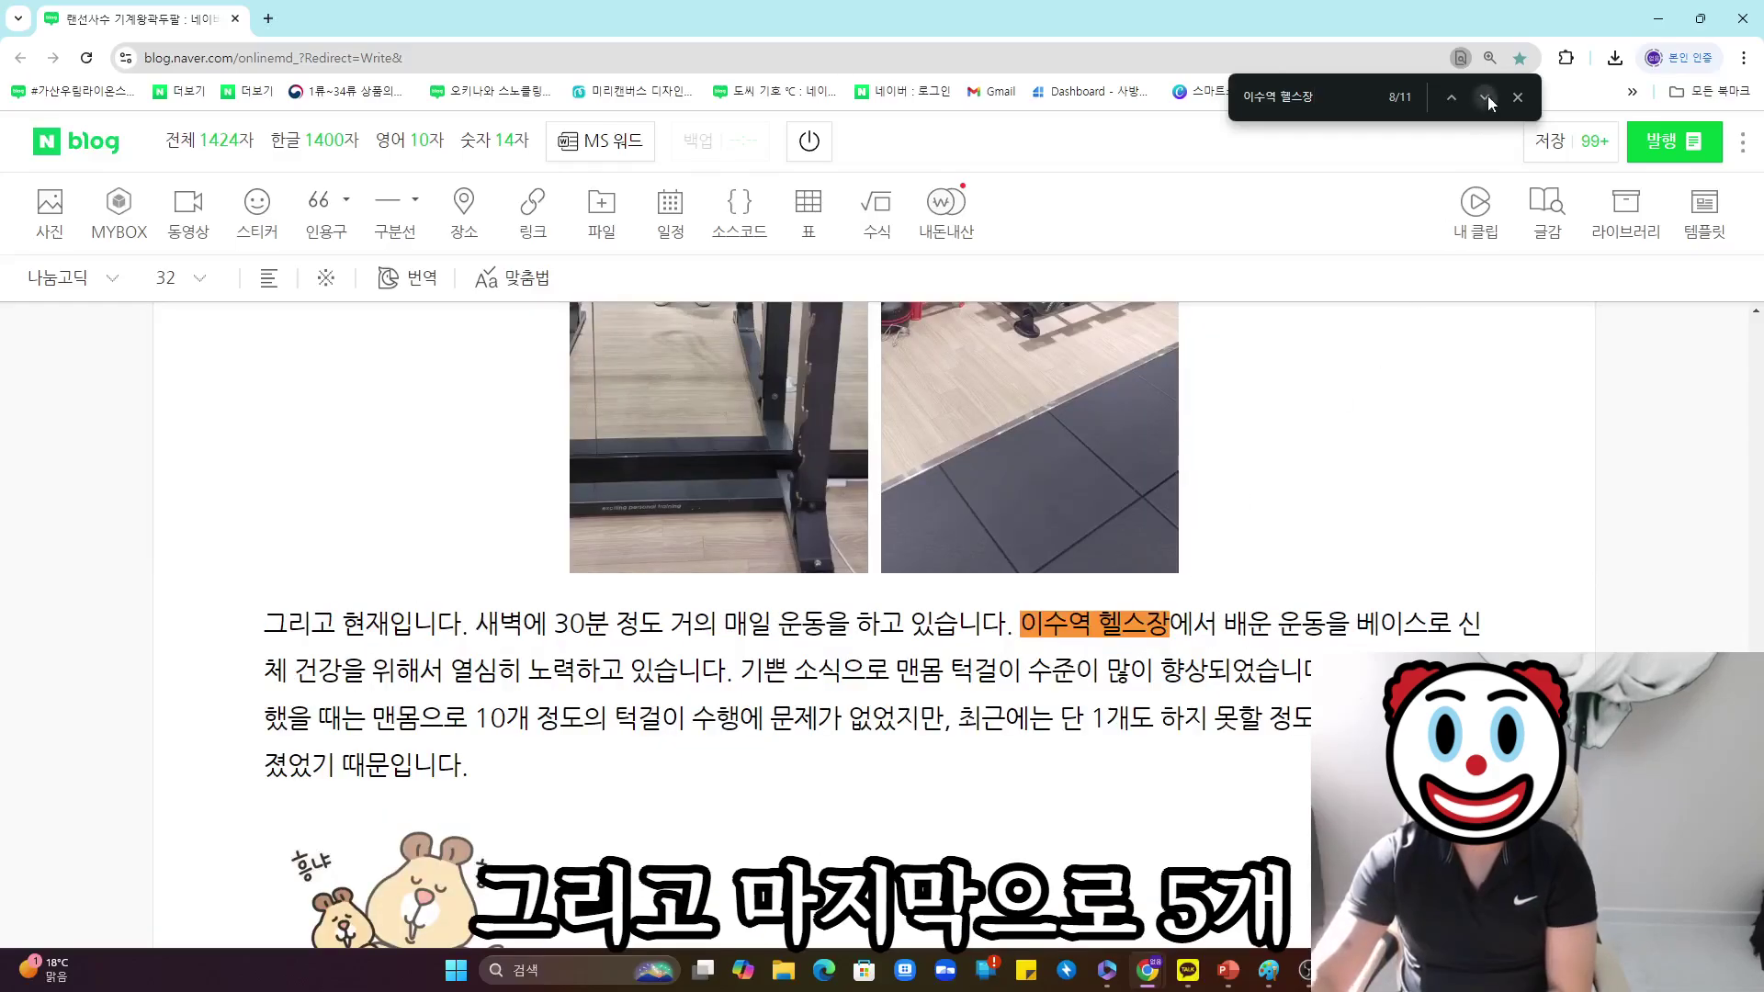
key(Return)
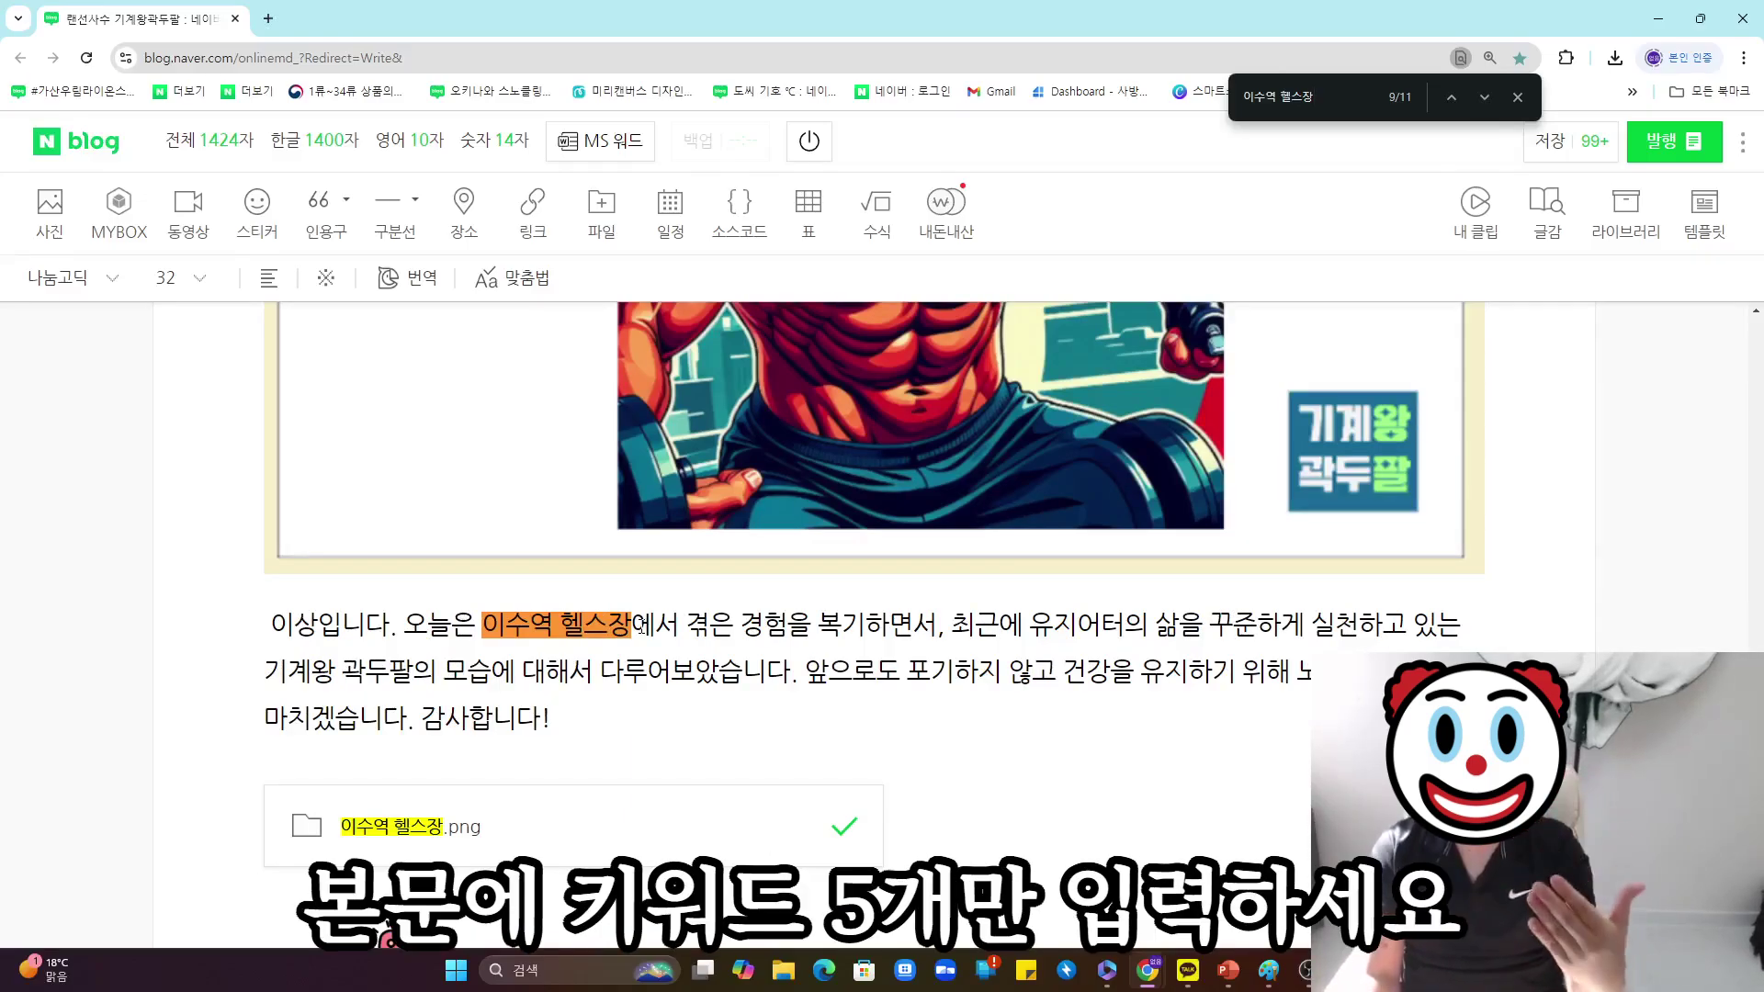
Review the draft from its closing paragraph back up to the gym map, checking the keyword spread in the body.
scroll(517, 821, up, 1)
scroll(516, 821, up, 15)
scroll(691, 763, up, 10)
scroll(746, 748, up, 15)
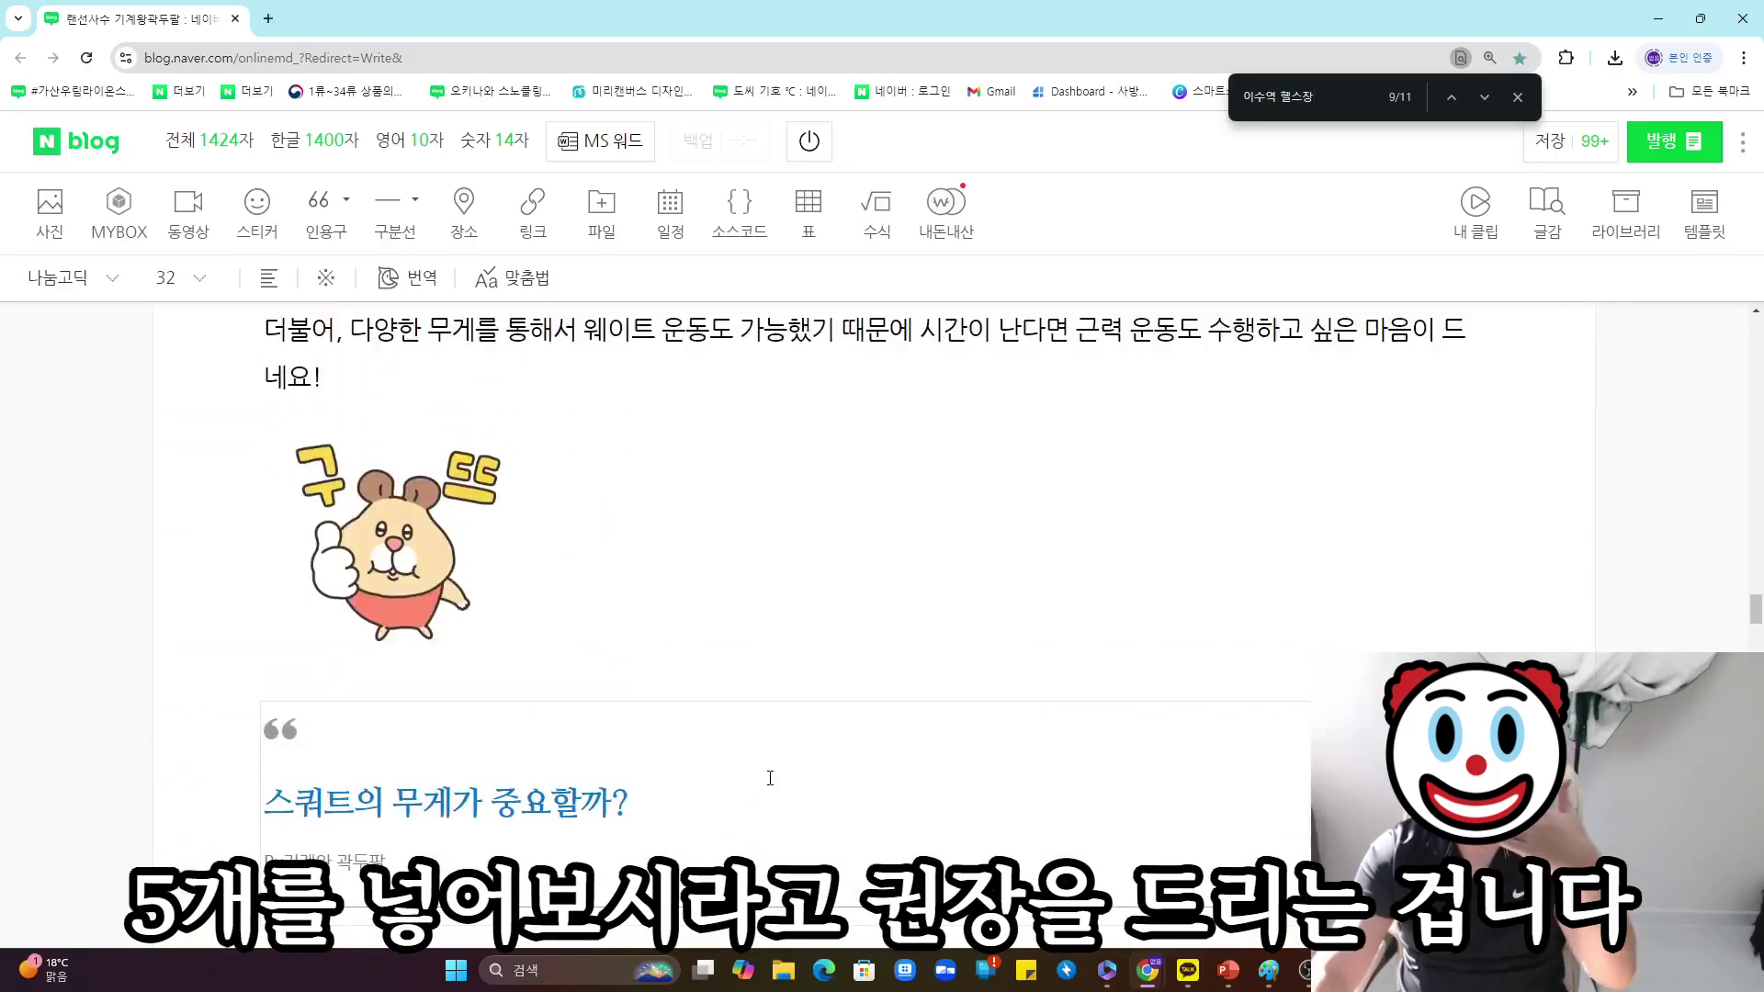
scroll(770, 778, up, 10)
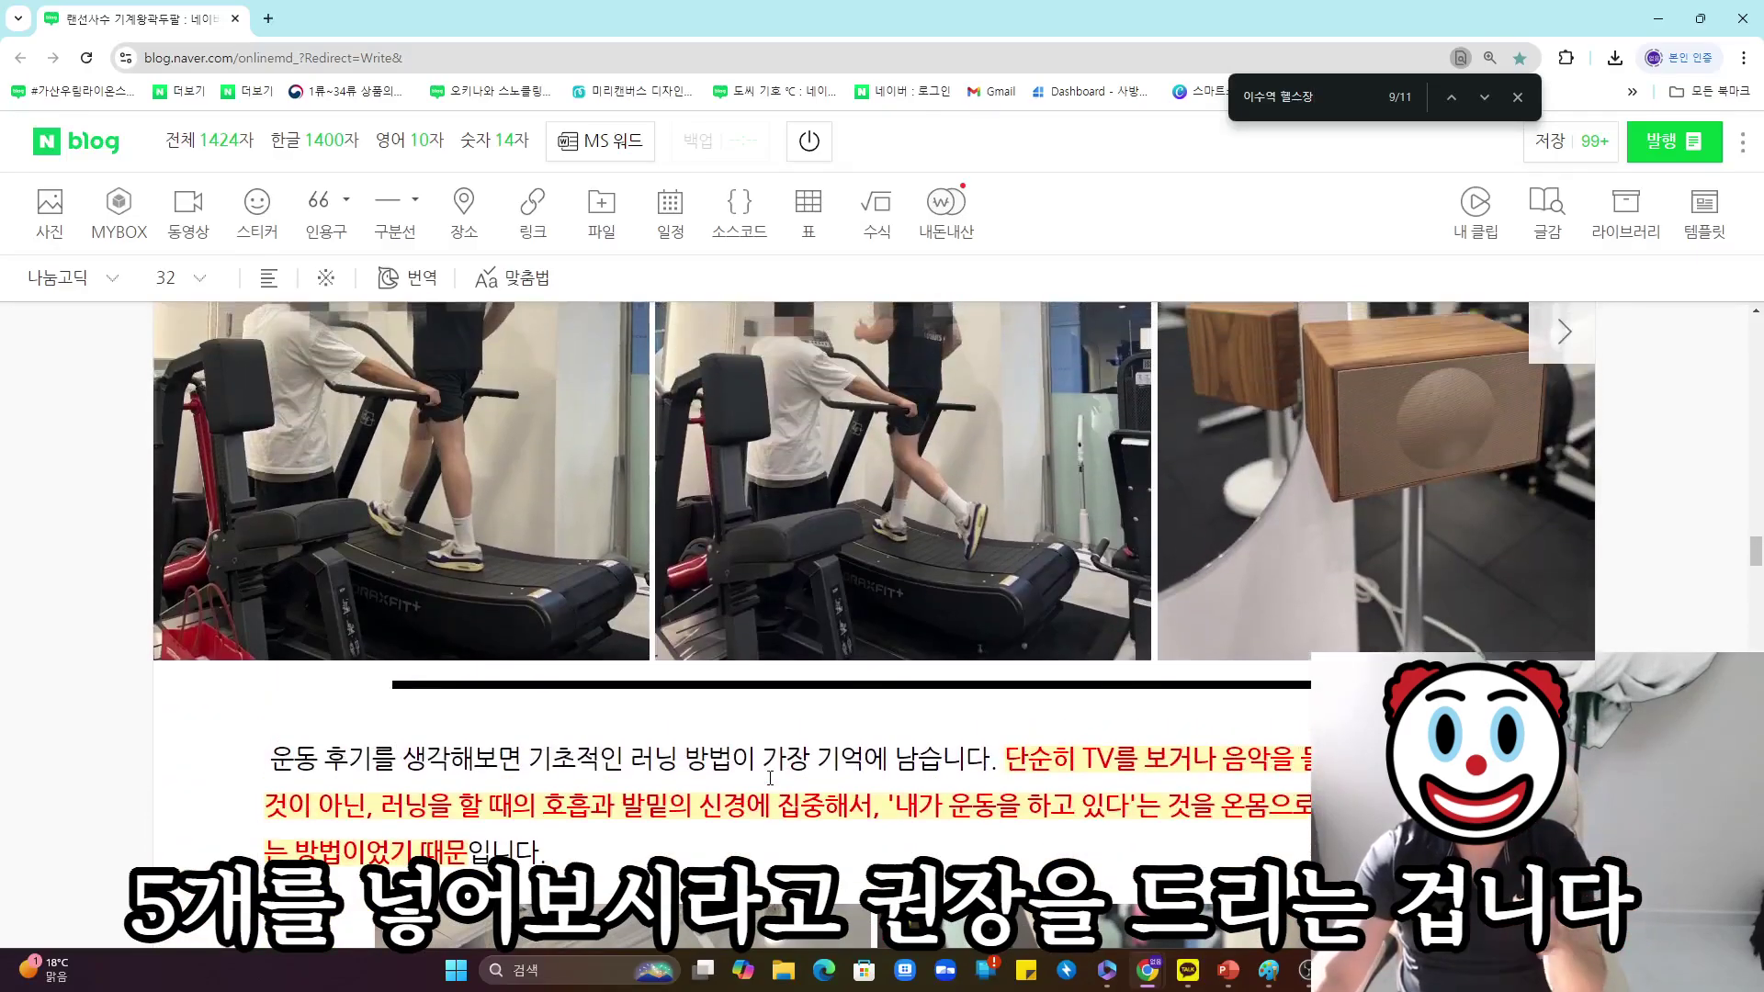
scroll(781, 753, up, 10)
scroll(797, 735, up, 10)
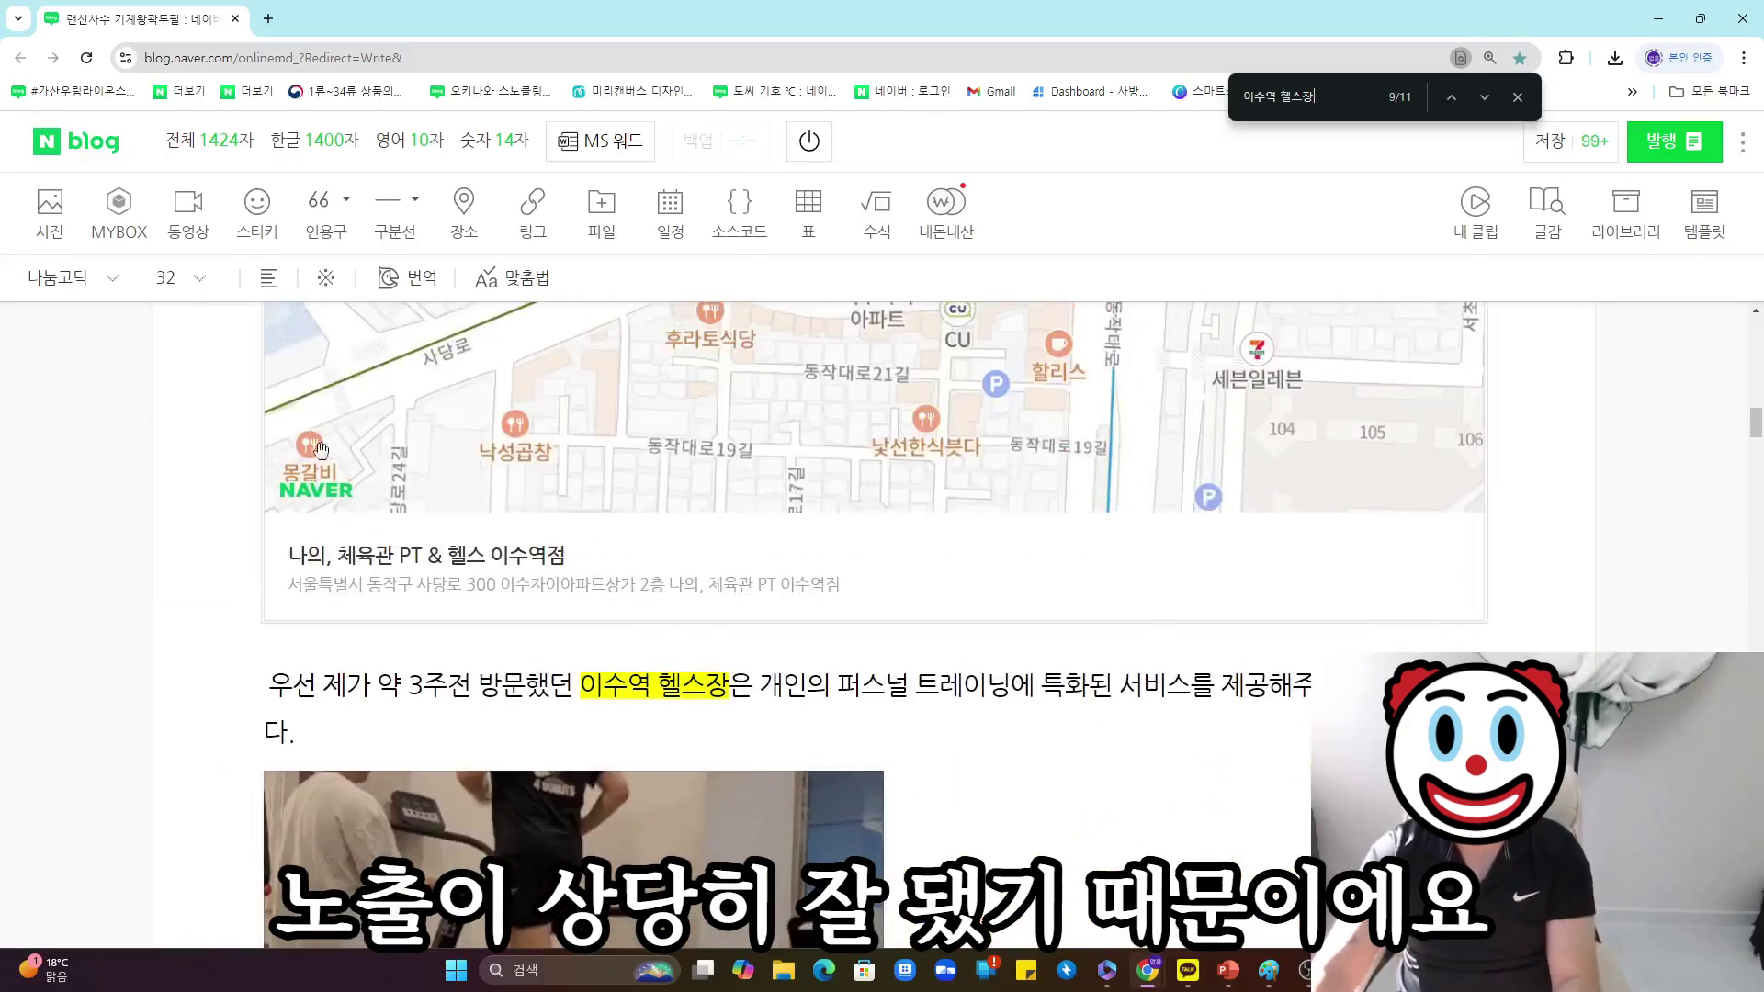
Switch to the search window and review the 자기소개서 기본 양식 results down to the 교육·학문 인기글 section.
click(1674, 142)
key(super+Down)
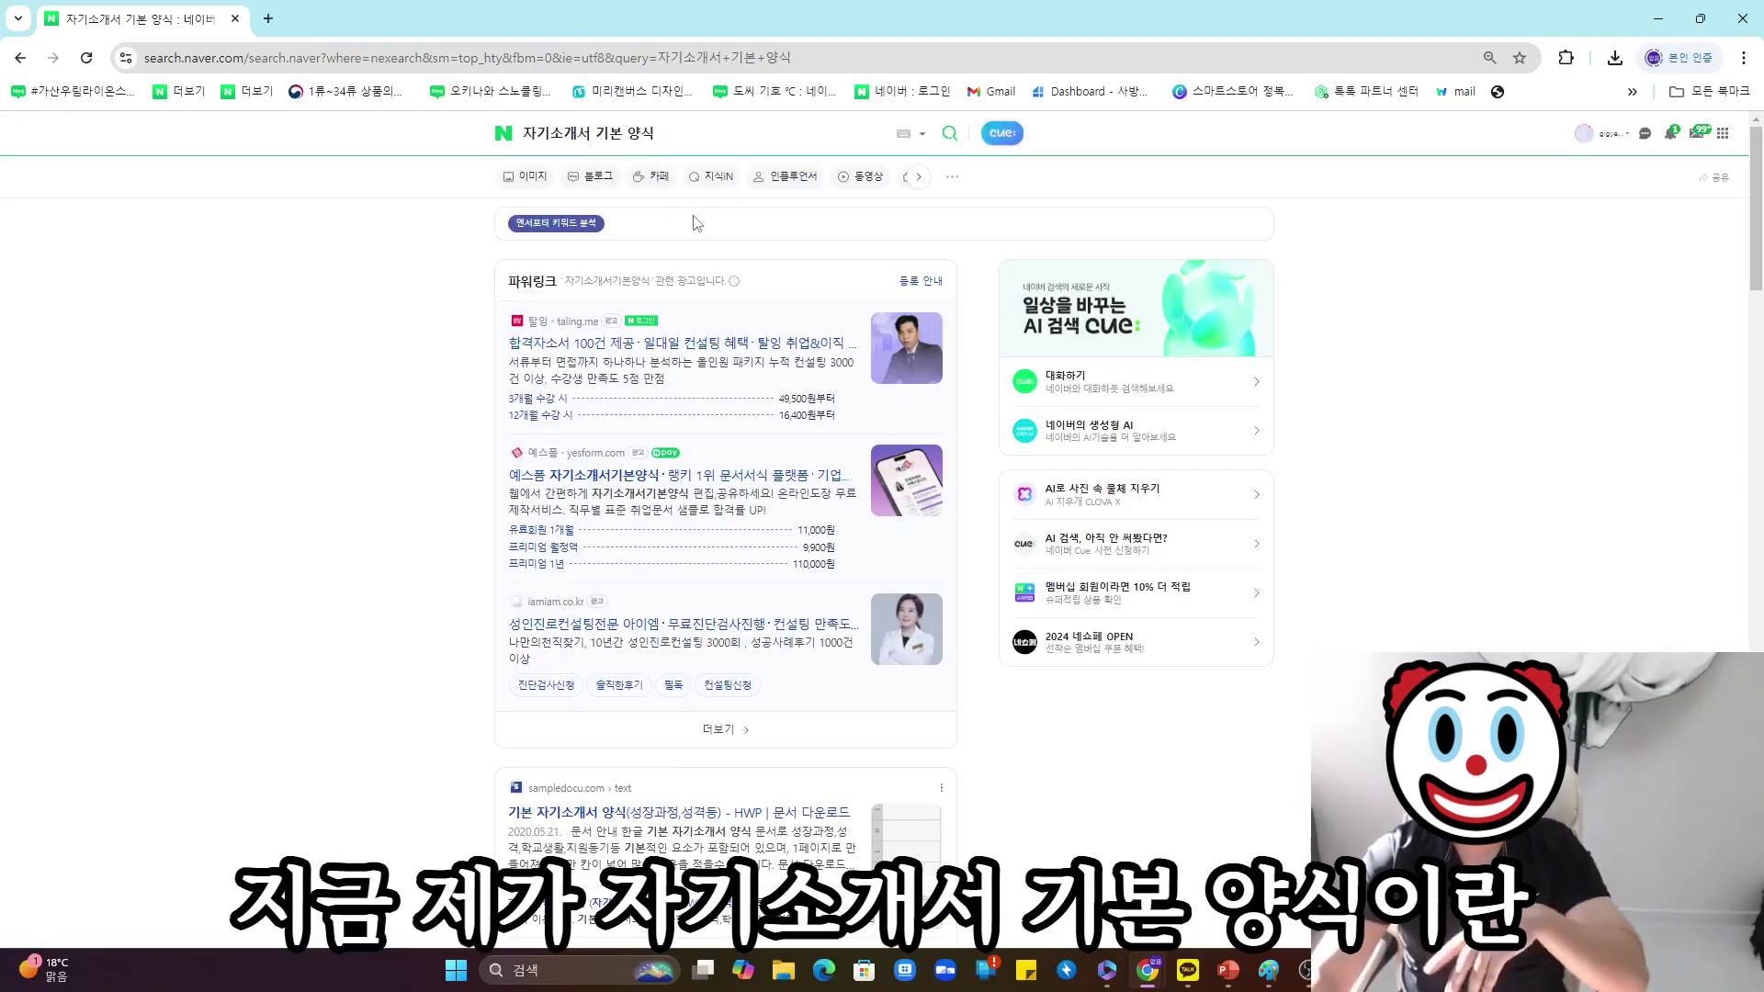
scroll(715, 248, down, 3)
scroll(715, 249, down, 10)
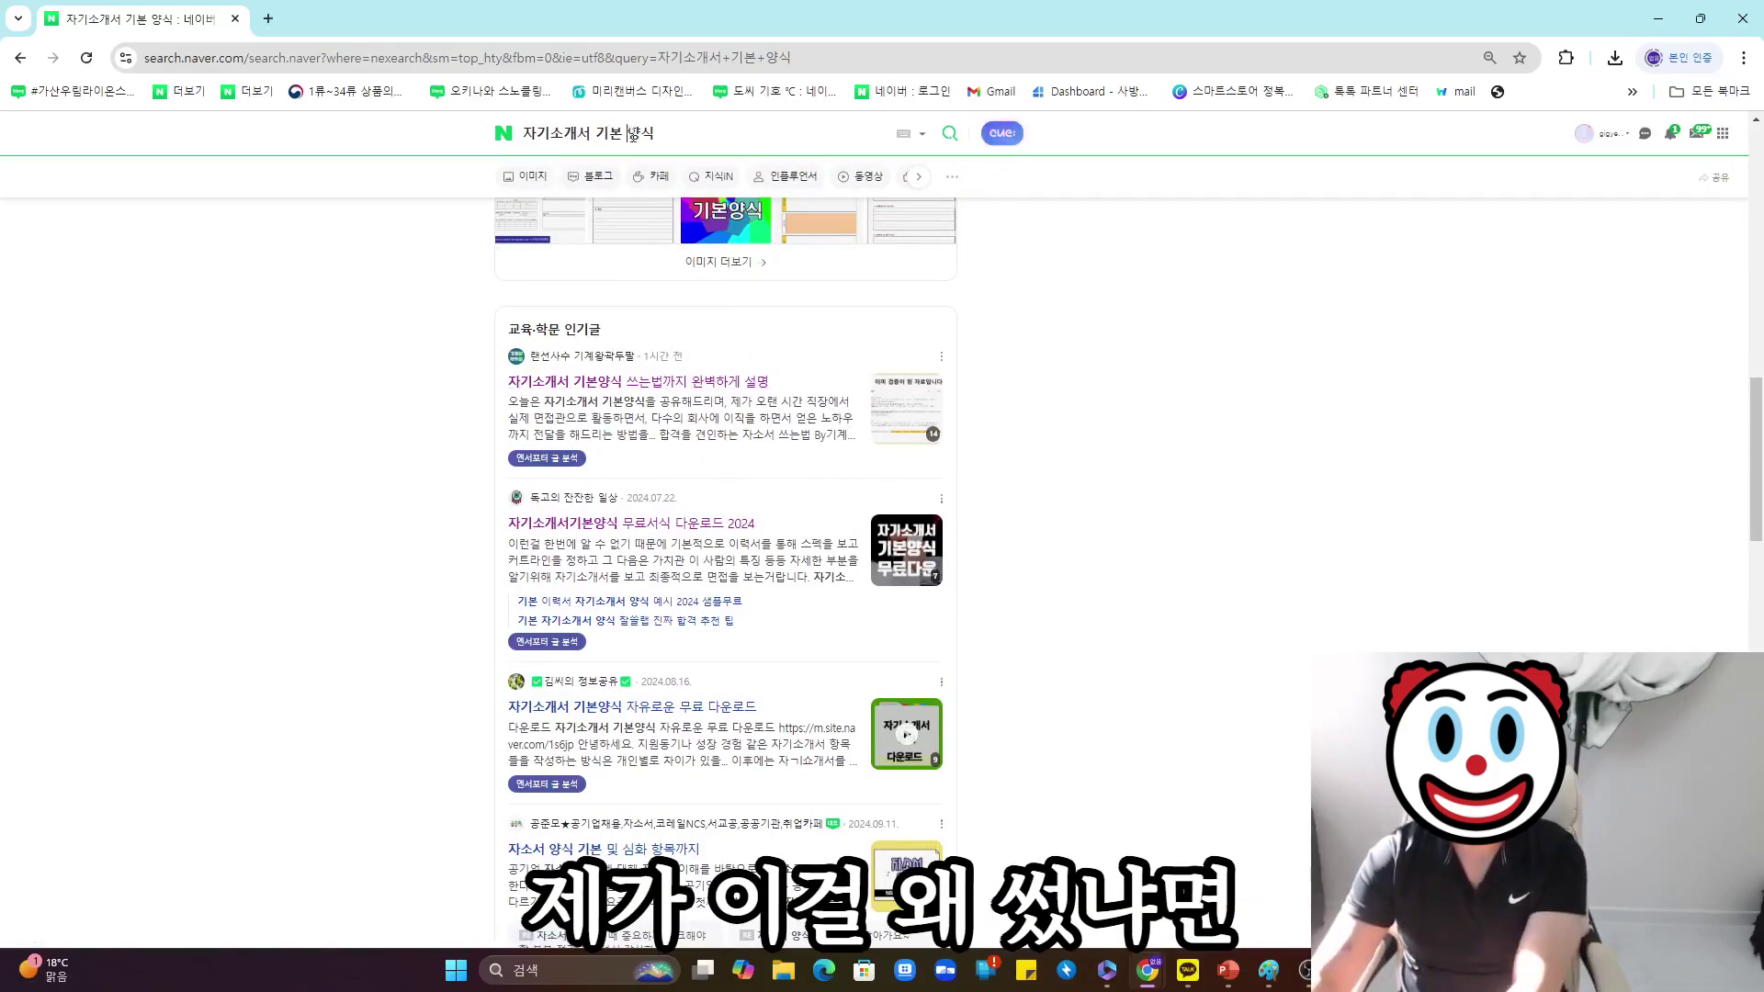
Shorten the Naver search to 자기소개서 양식 and look through its results past the ads and books.
key(BackSpace)
key(BackSpace)
key(BackSpace)
click(744, 172)
scroll(818, 496, down, 8)
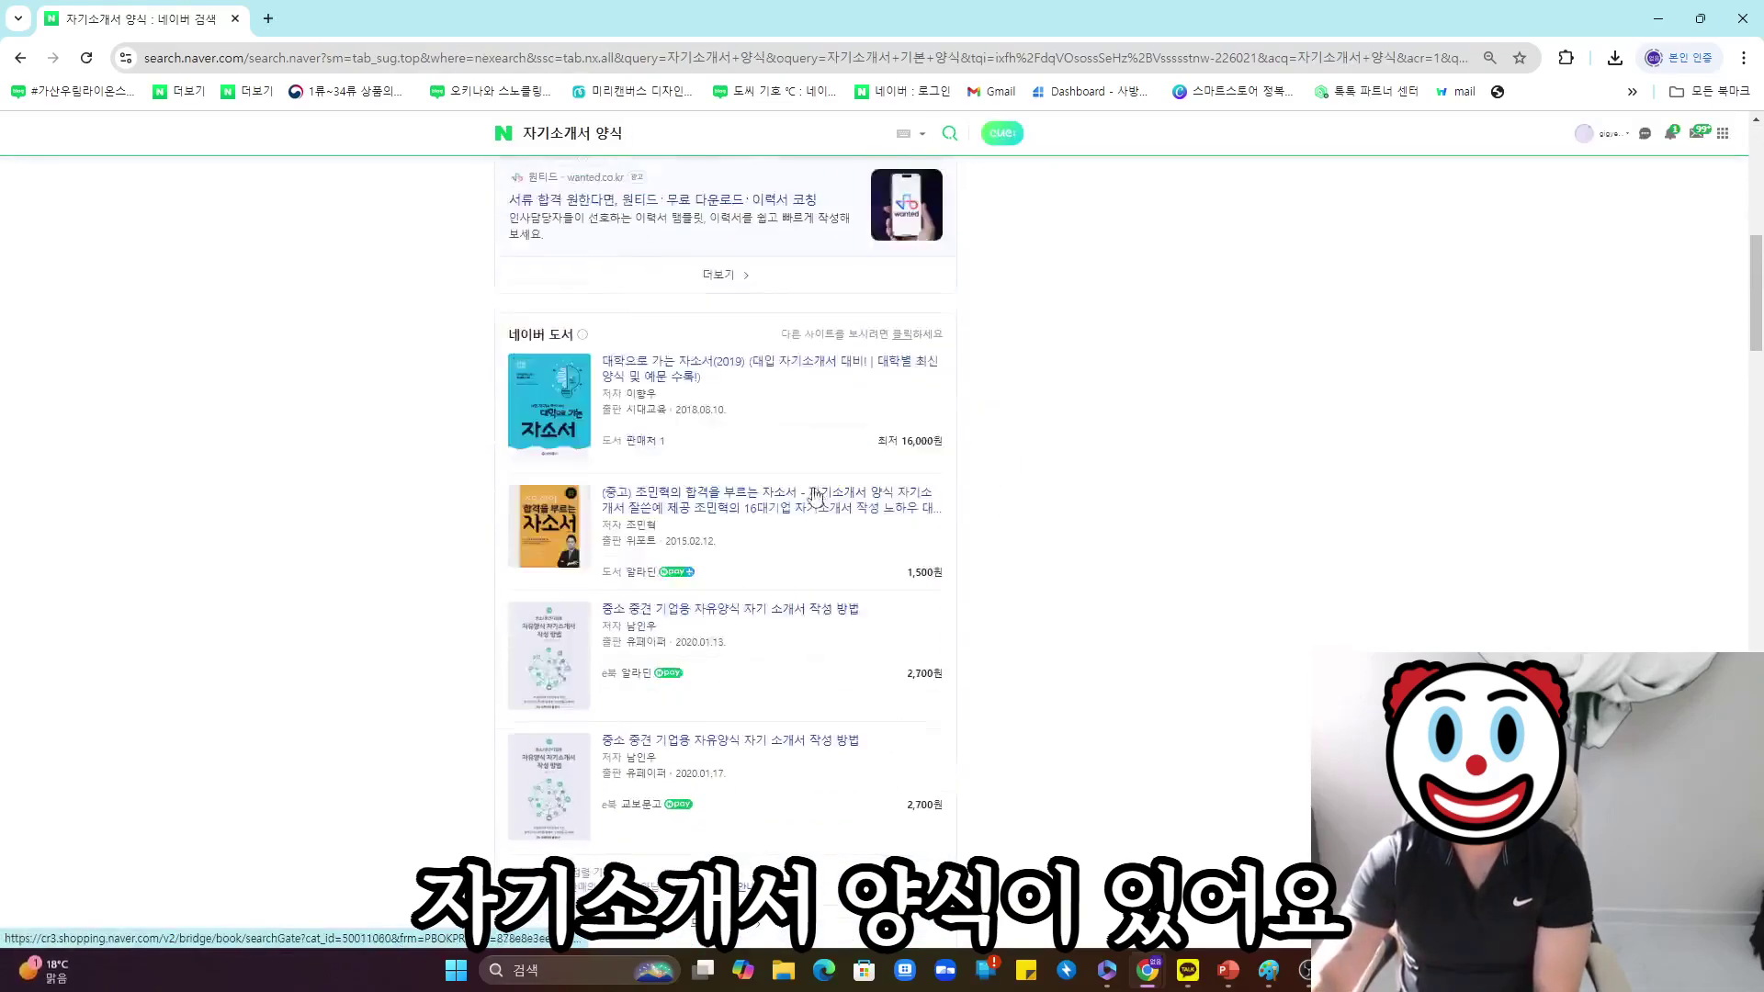
scroll(815, 496, up, 10)
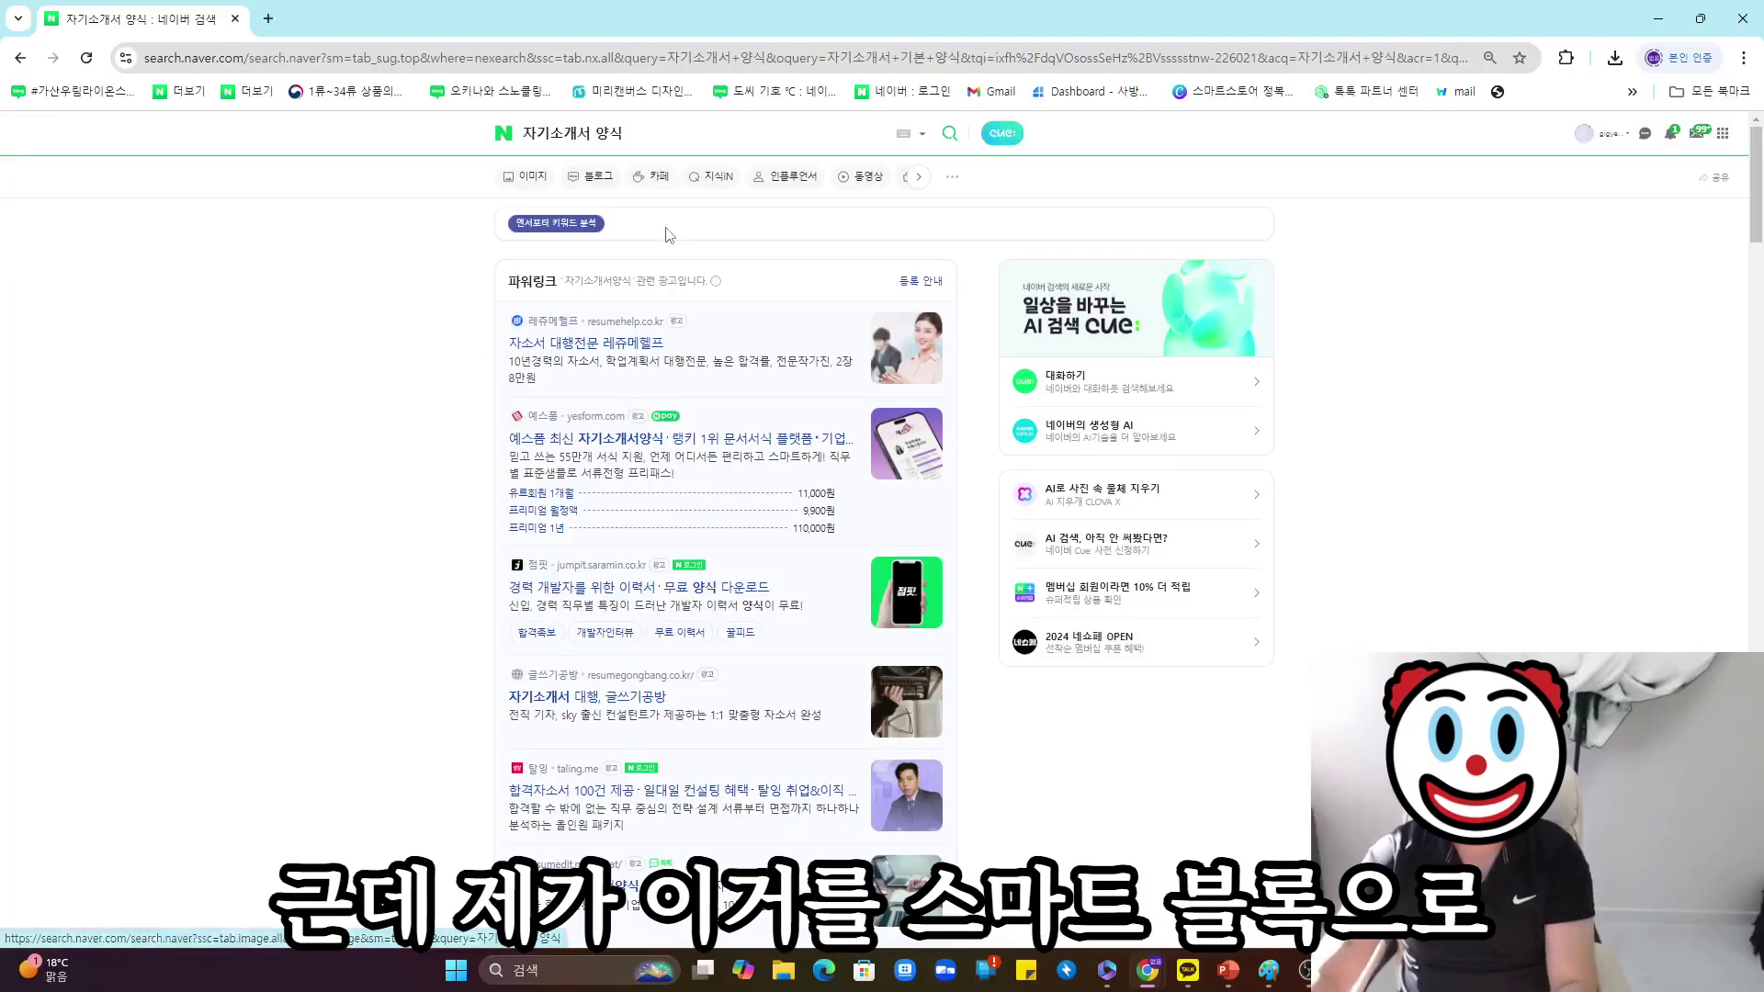
scroll(787, 367, down, 5)
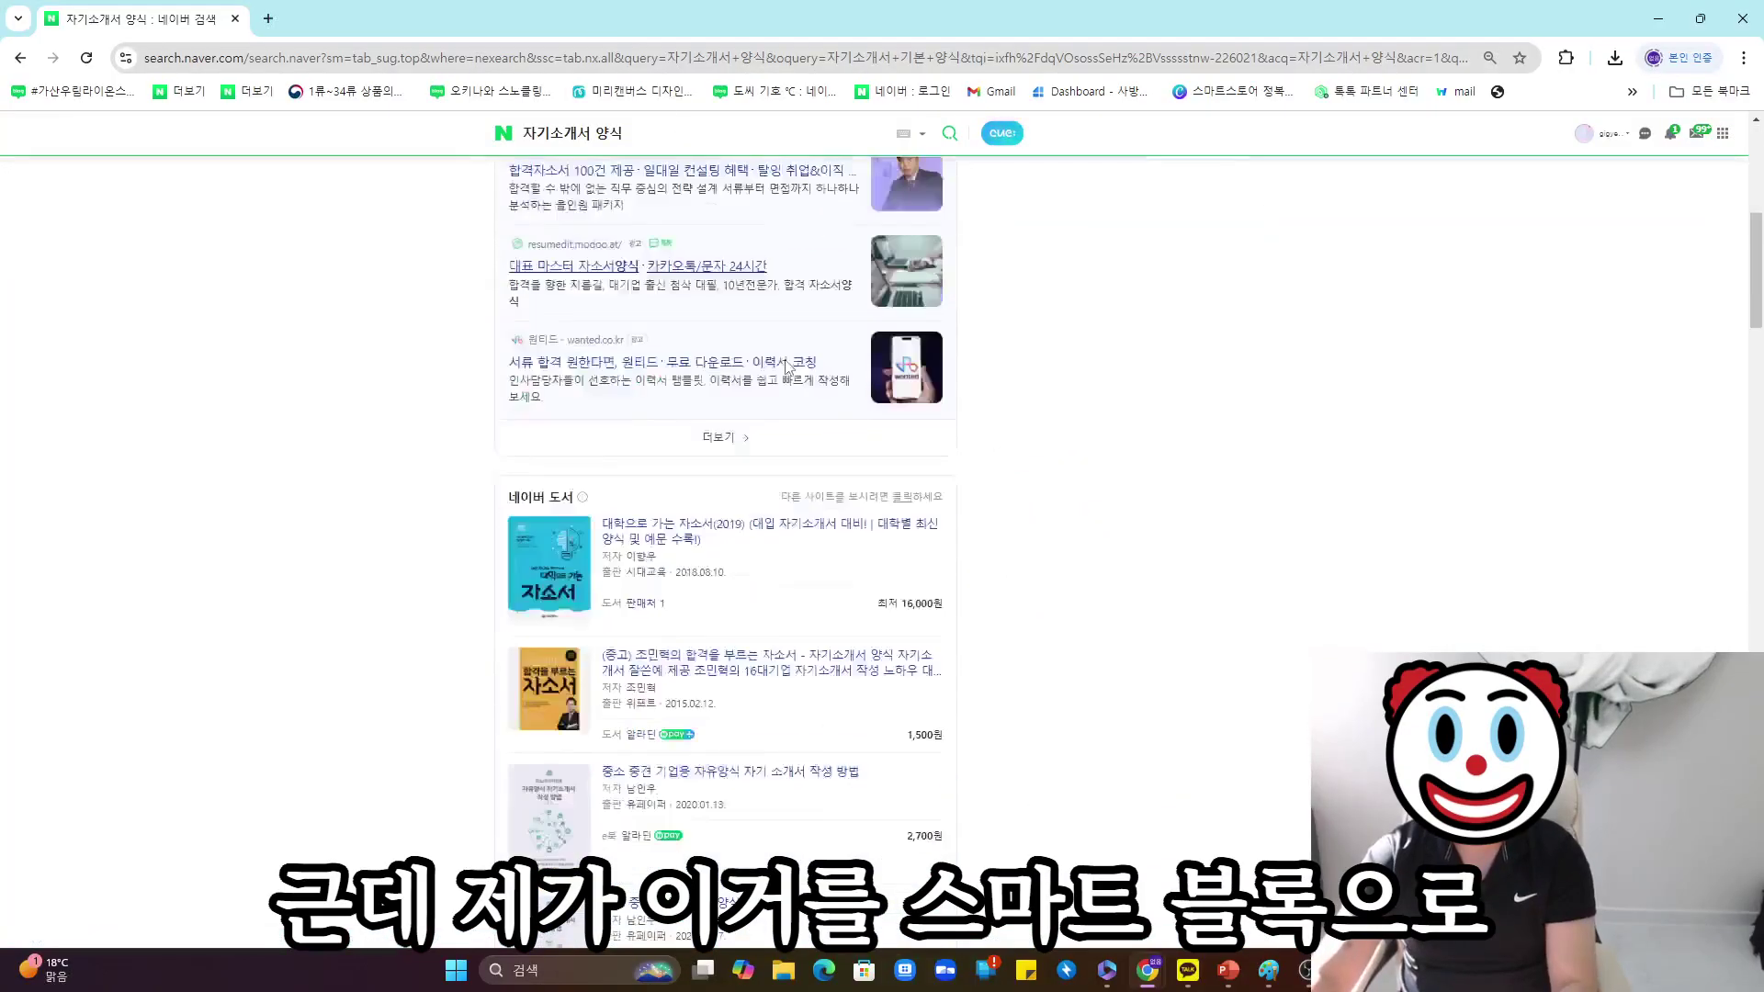
scroll(787, 367, down, 10)
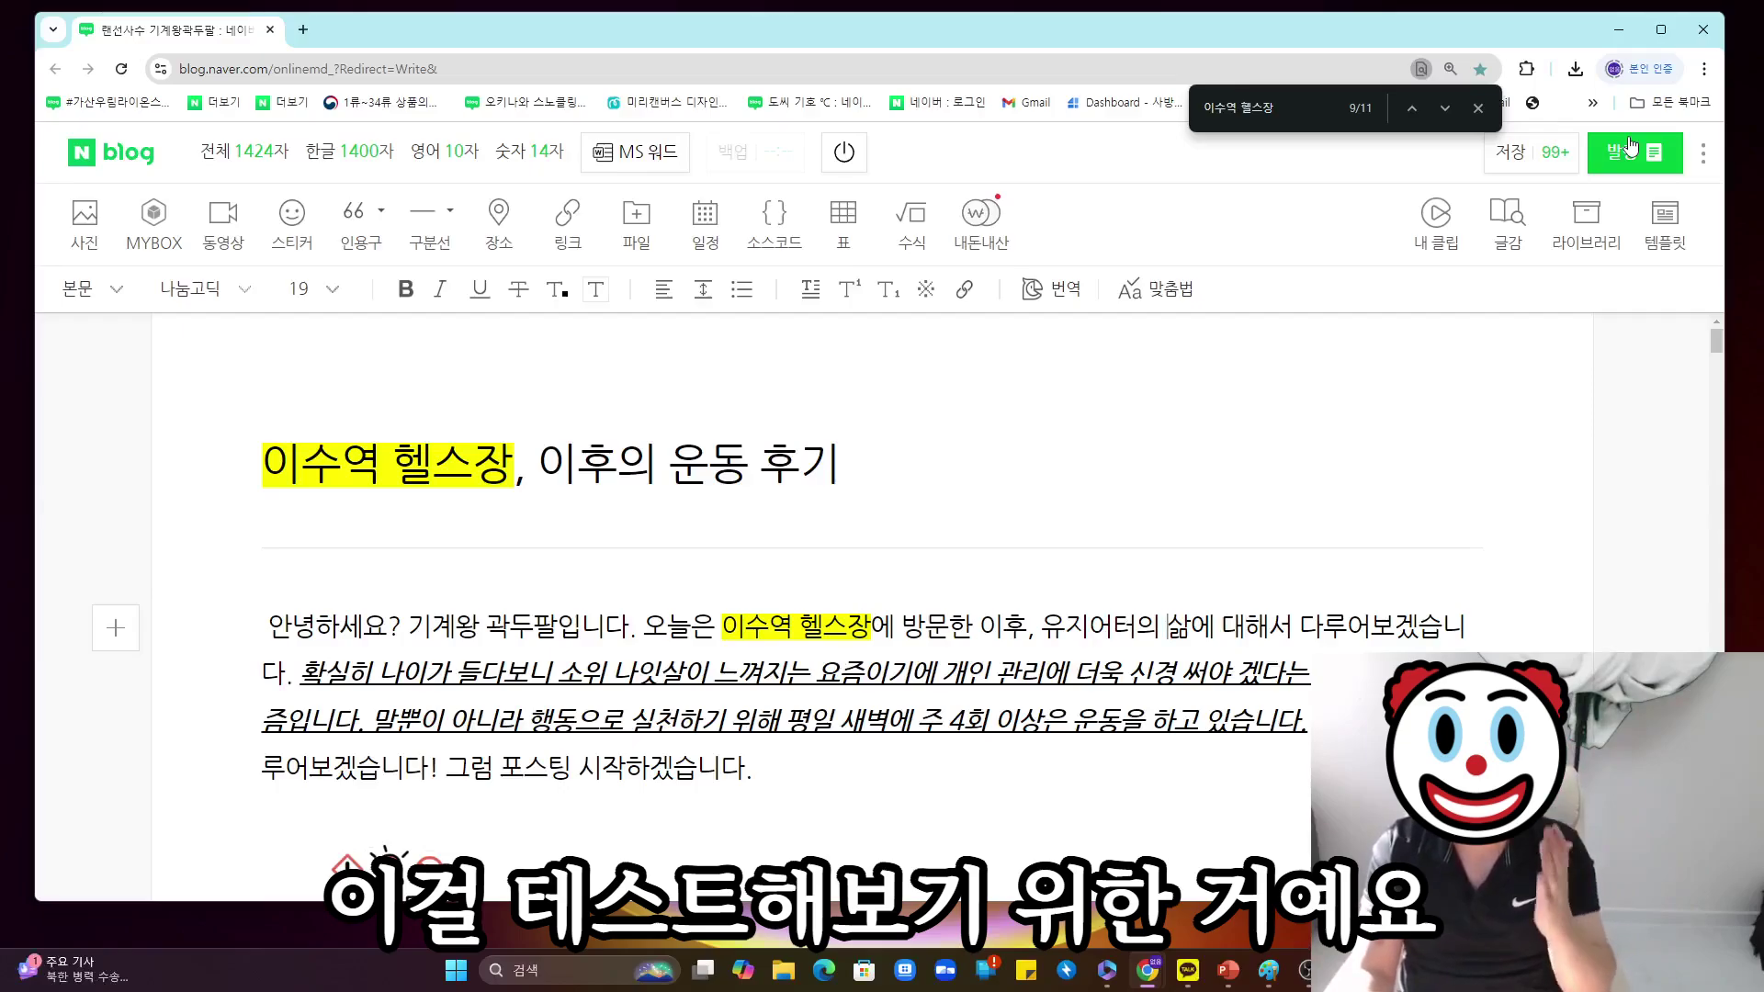
Put away the 현재 시간 search window and publish the draft 이수역 헬스장, 이후의 운동 후기 immediately with 전체공개 visibility.
click(1500, 161)
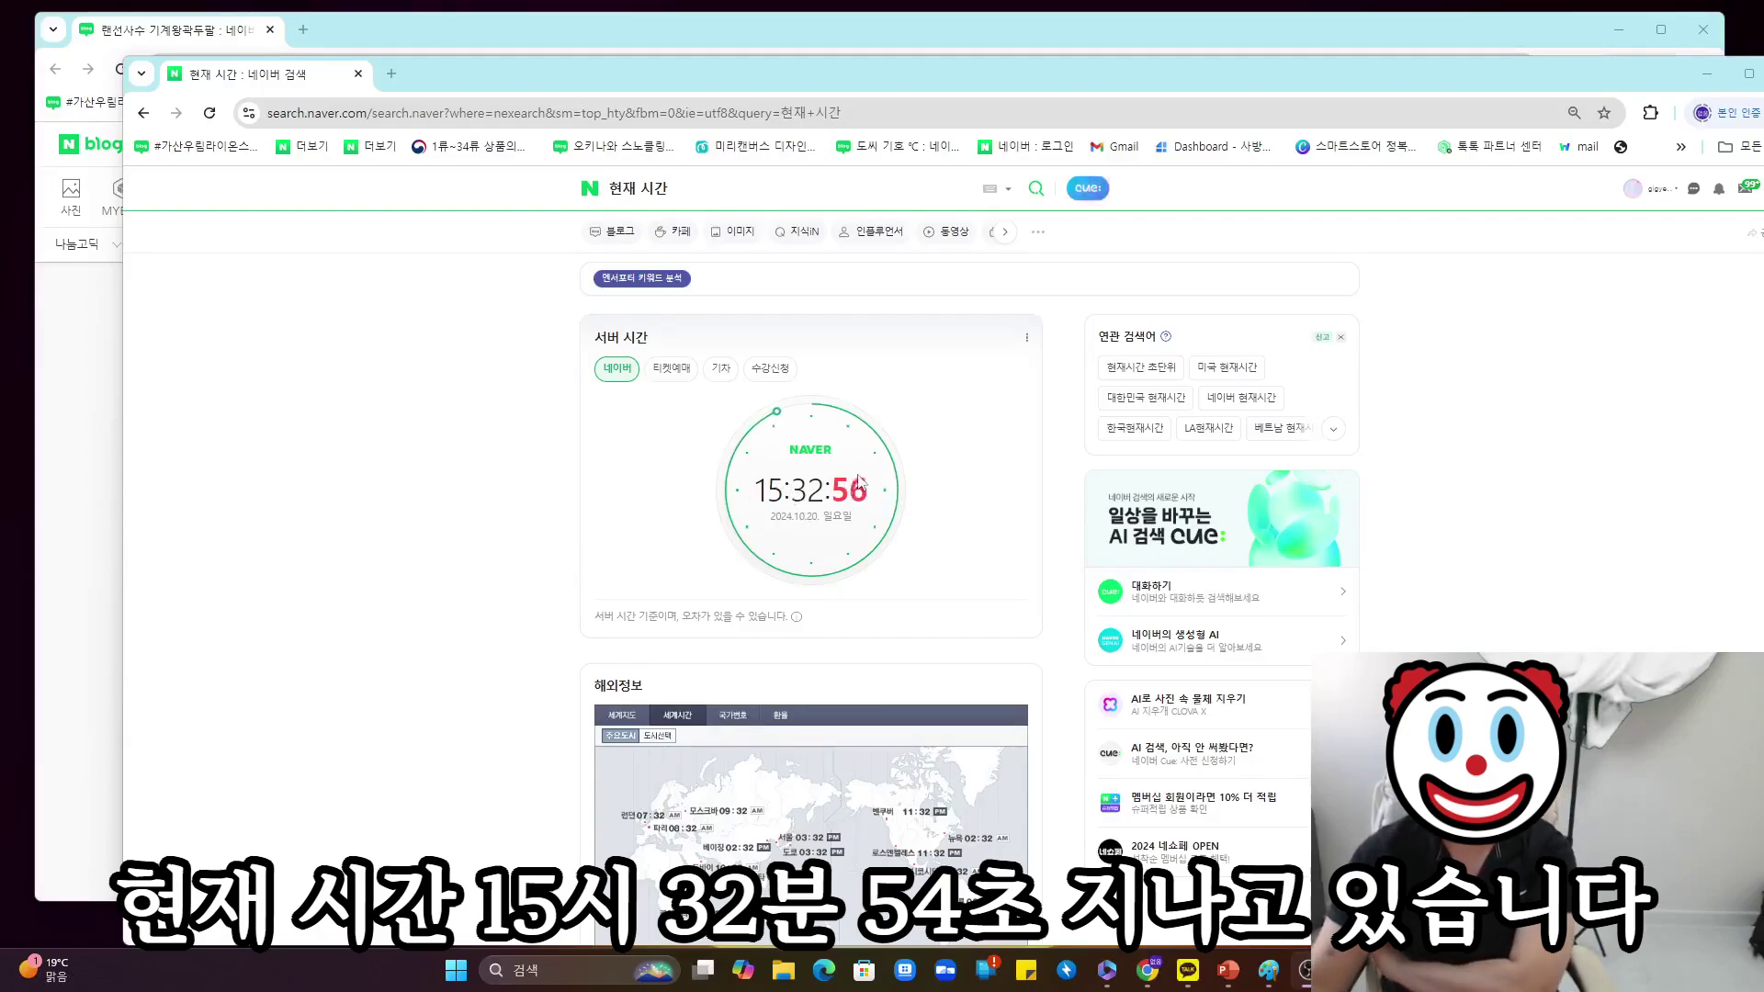
double_click(1686, 78)
click(1671, 129)
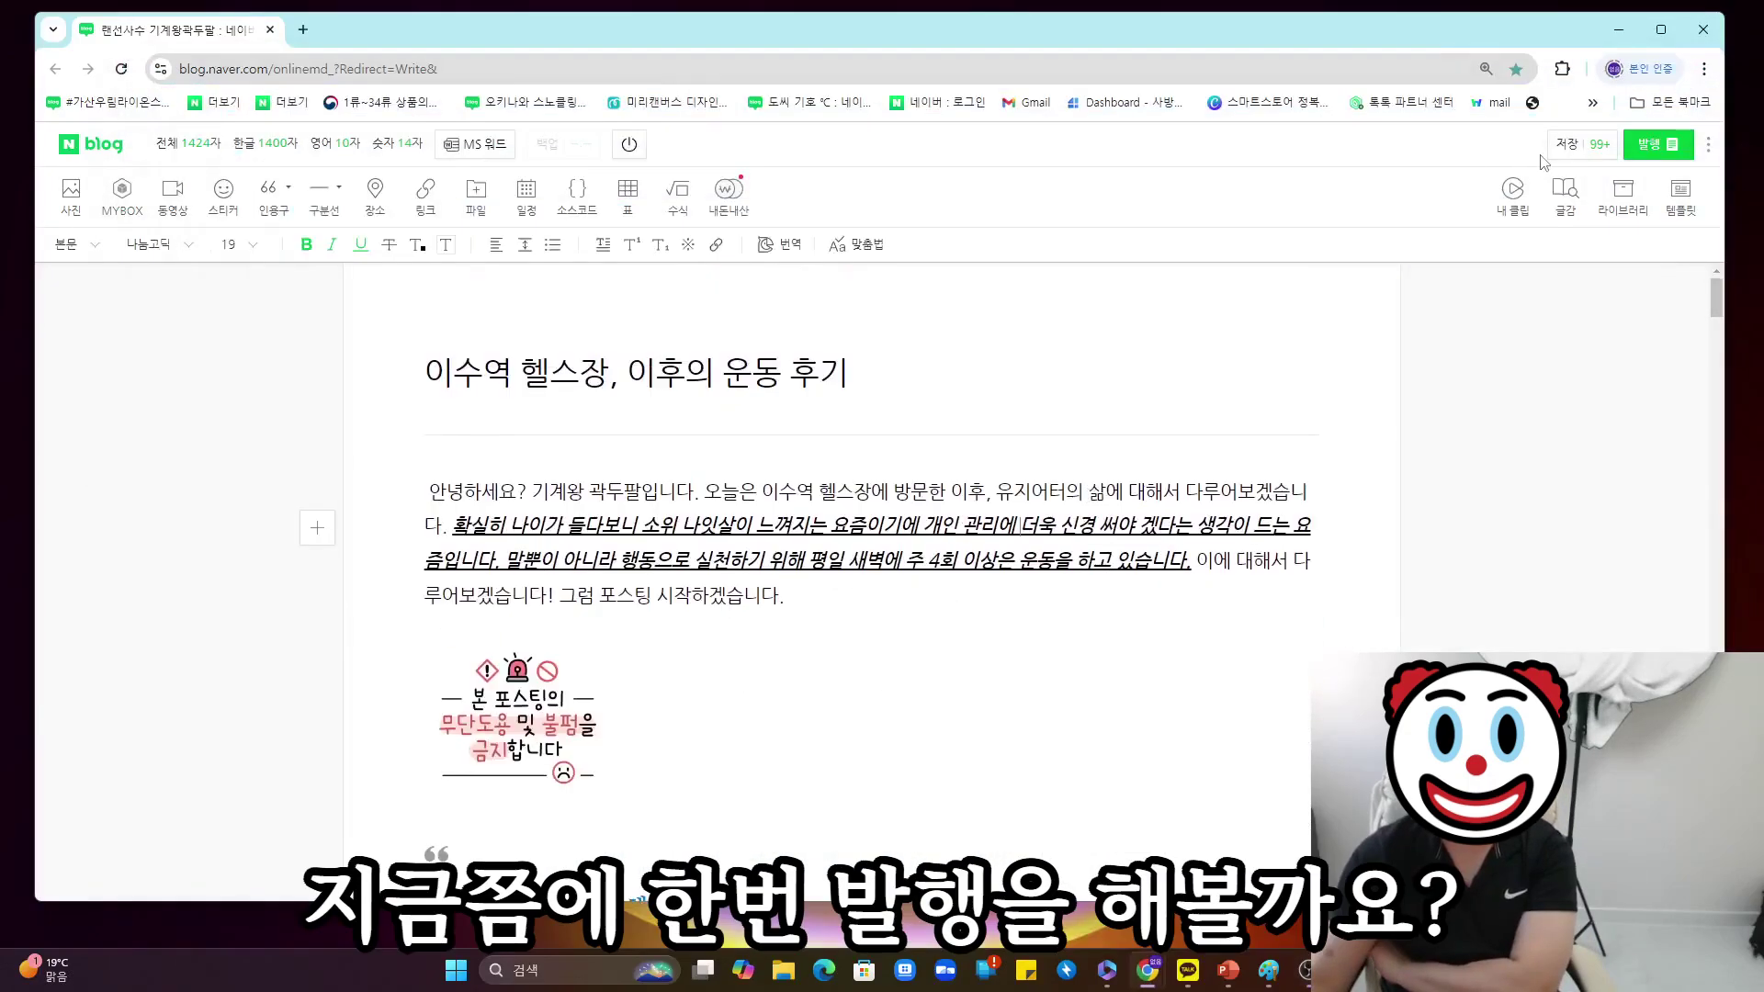
click(1659, 145)
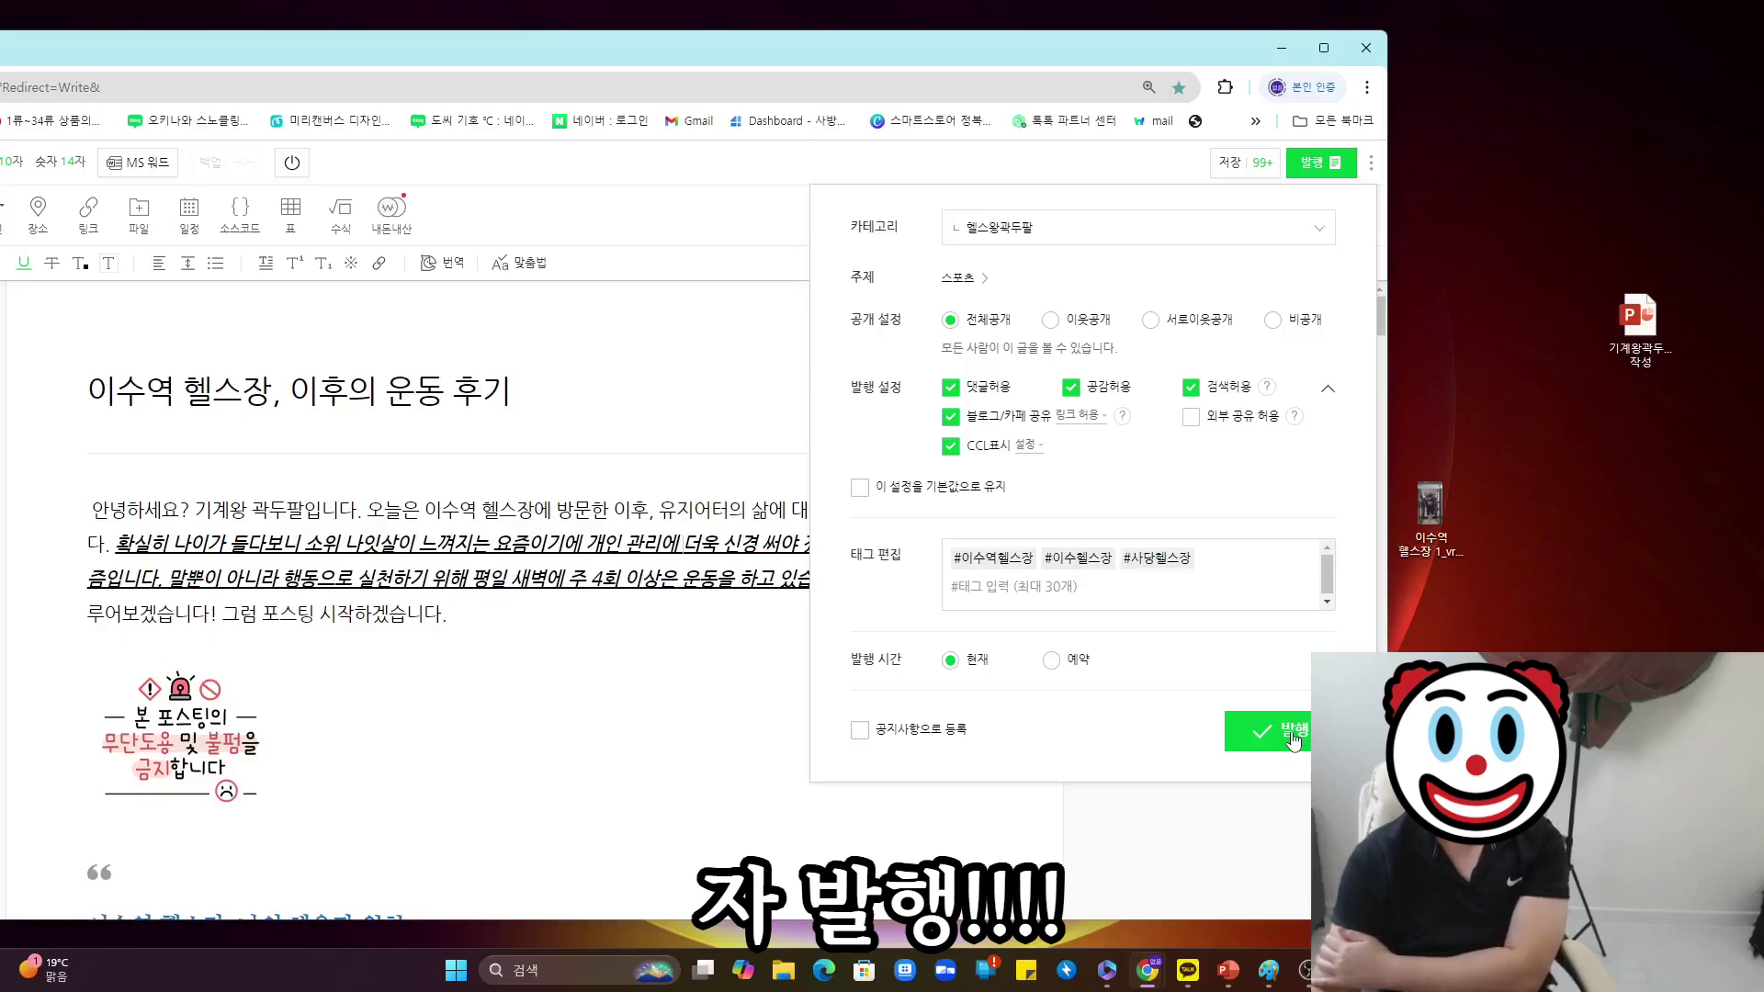
click(1305, 735)
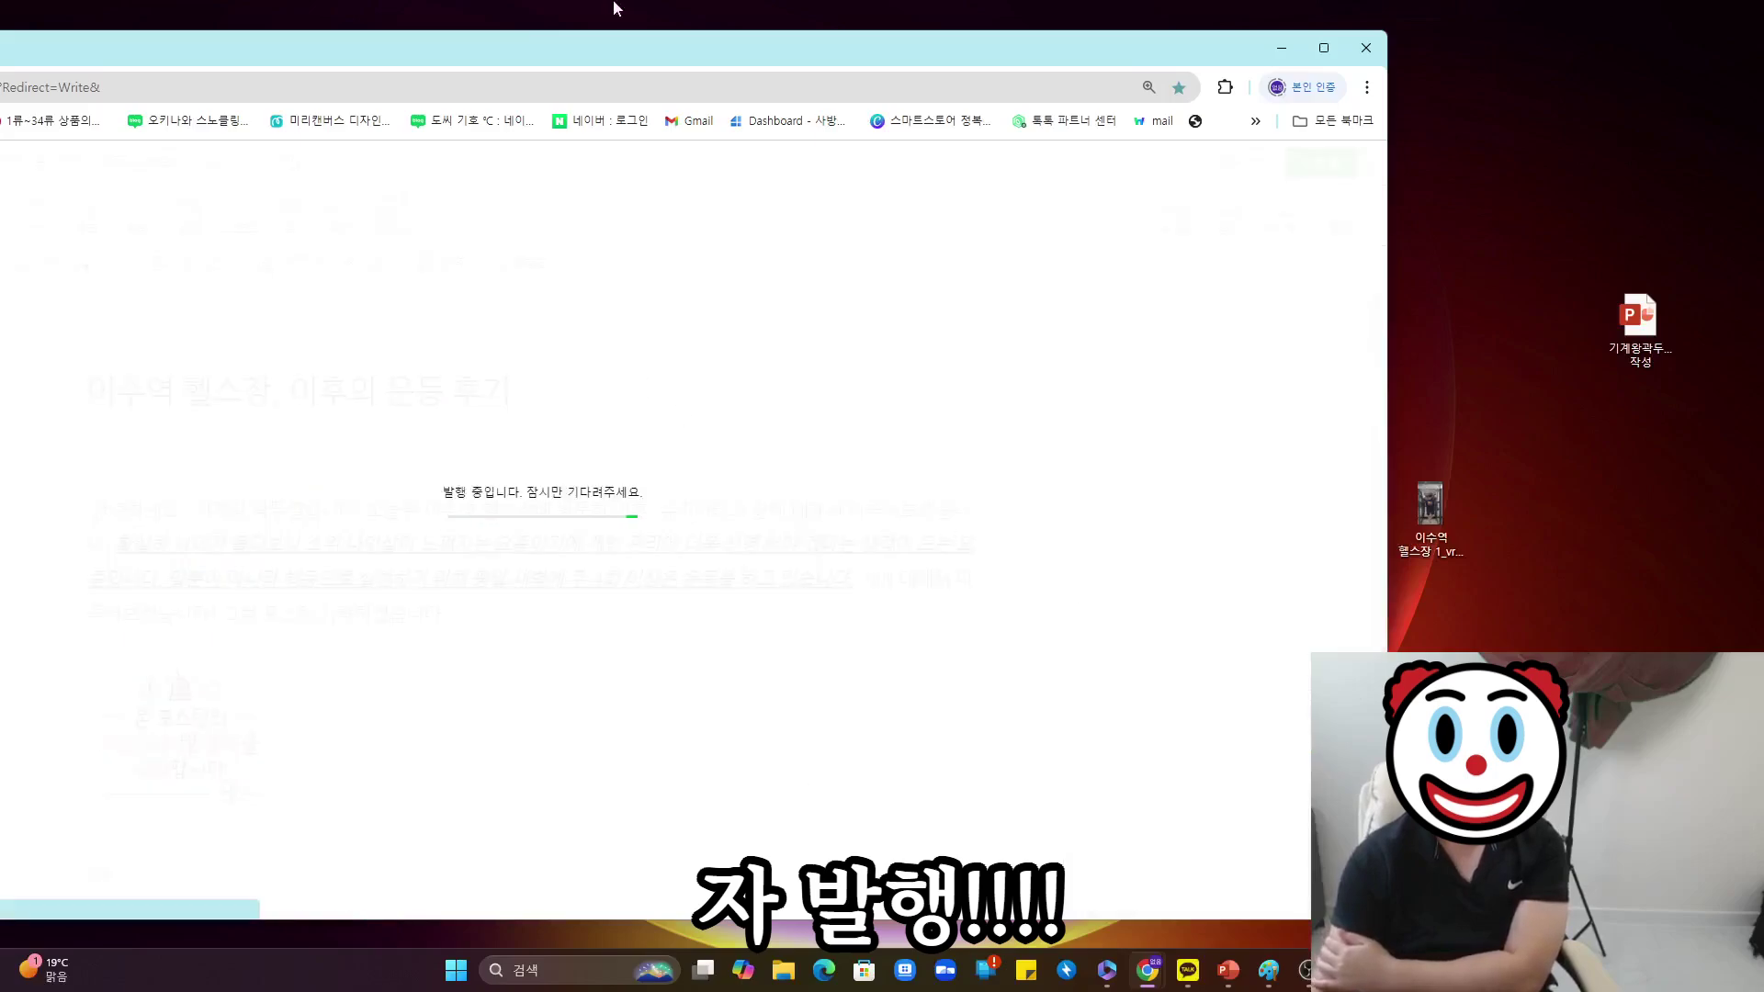
drag(650, 42, 737, 42)
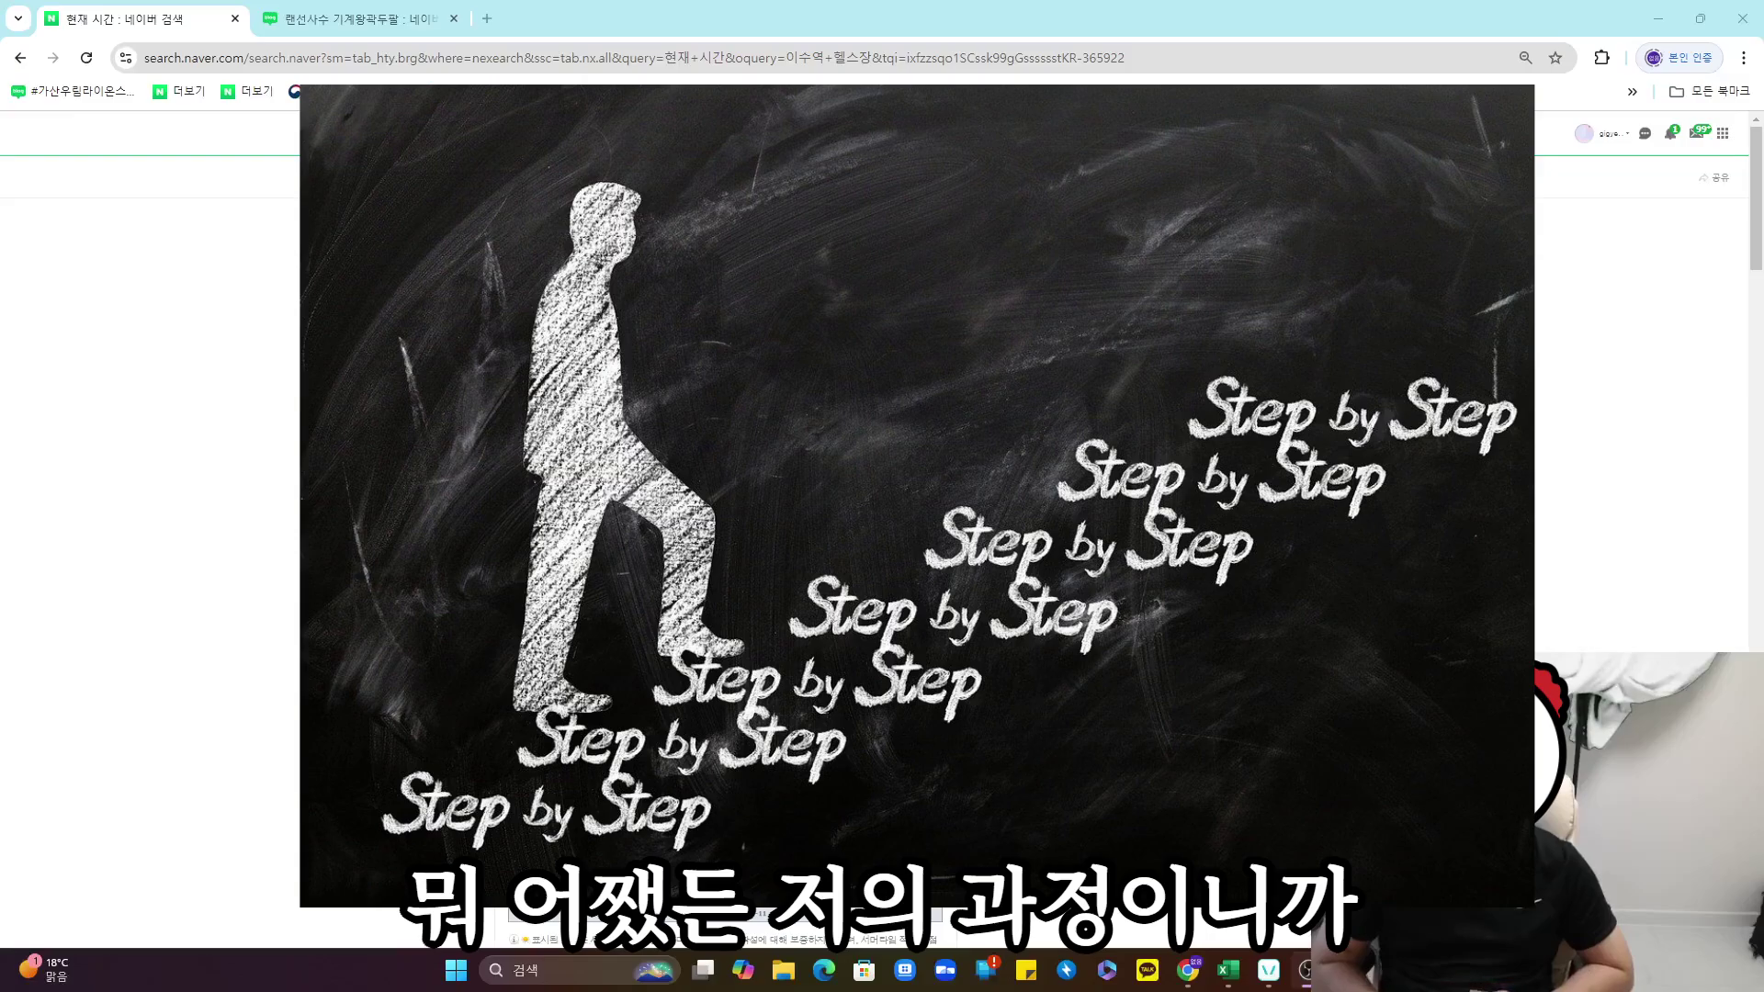
Search Naver for 이수역 헬스장 and check the ranking of the published post in the 스포츠 인기글 section.
text(ㅇ이수역 헬스장)
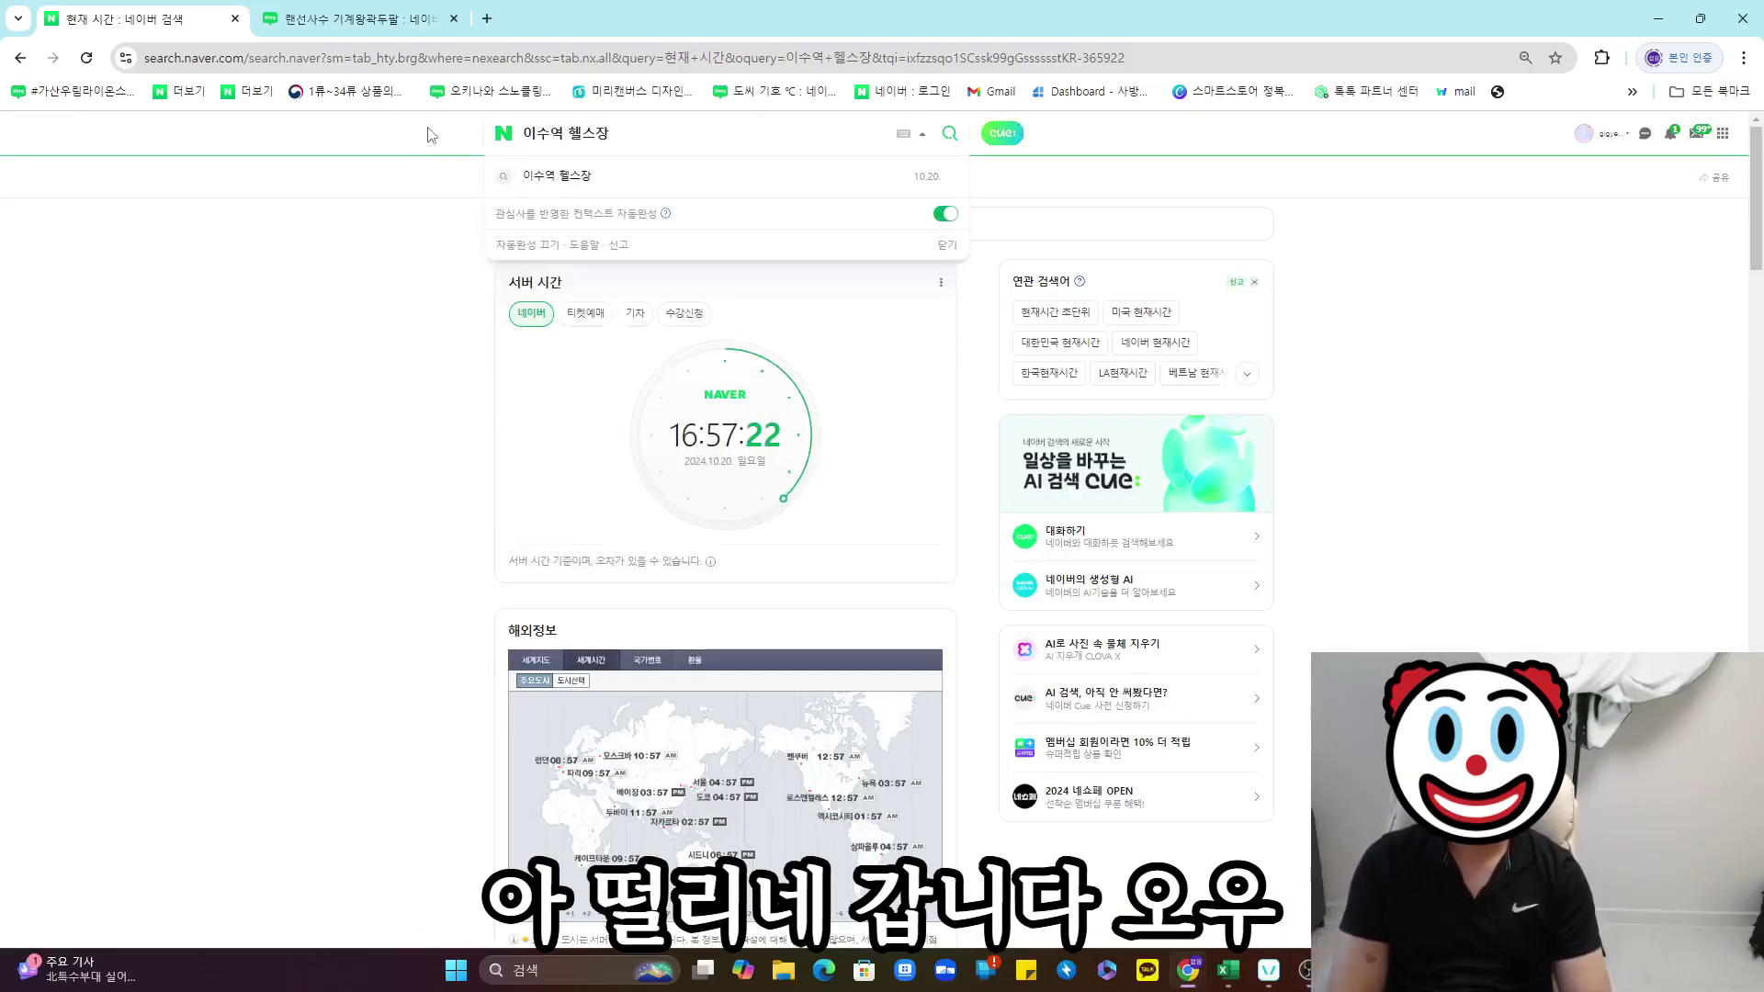
key(Return)
scroll(870, 339, down, 12)
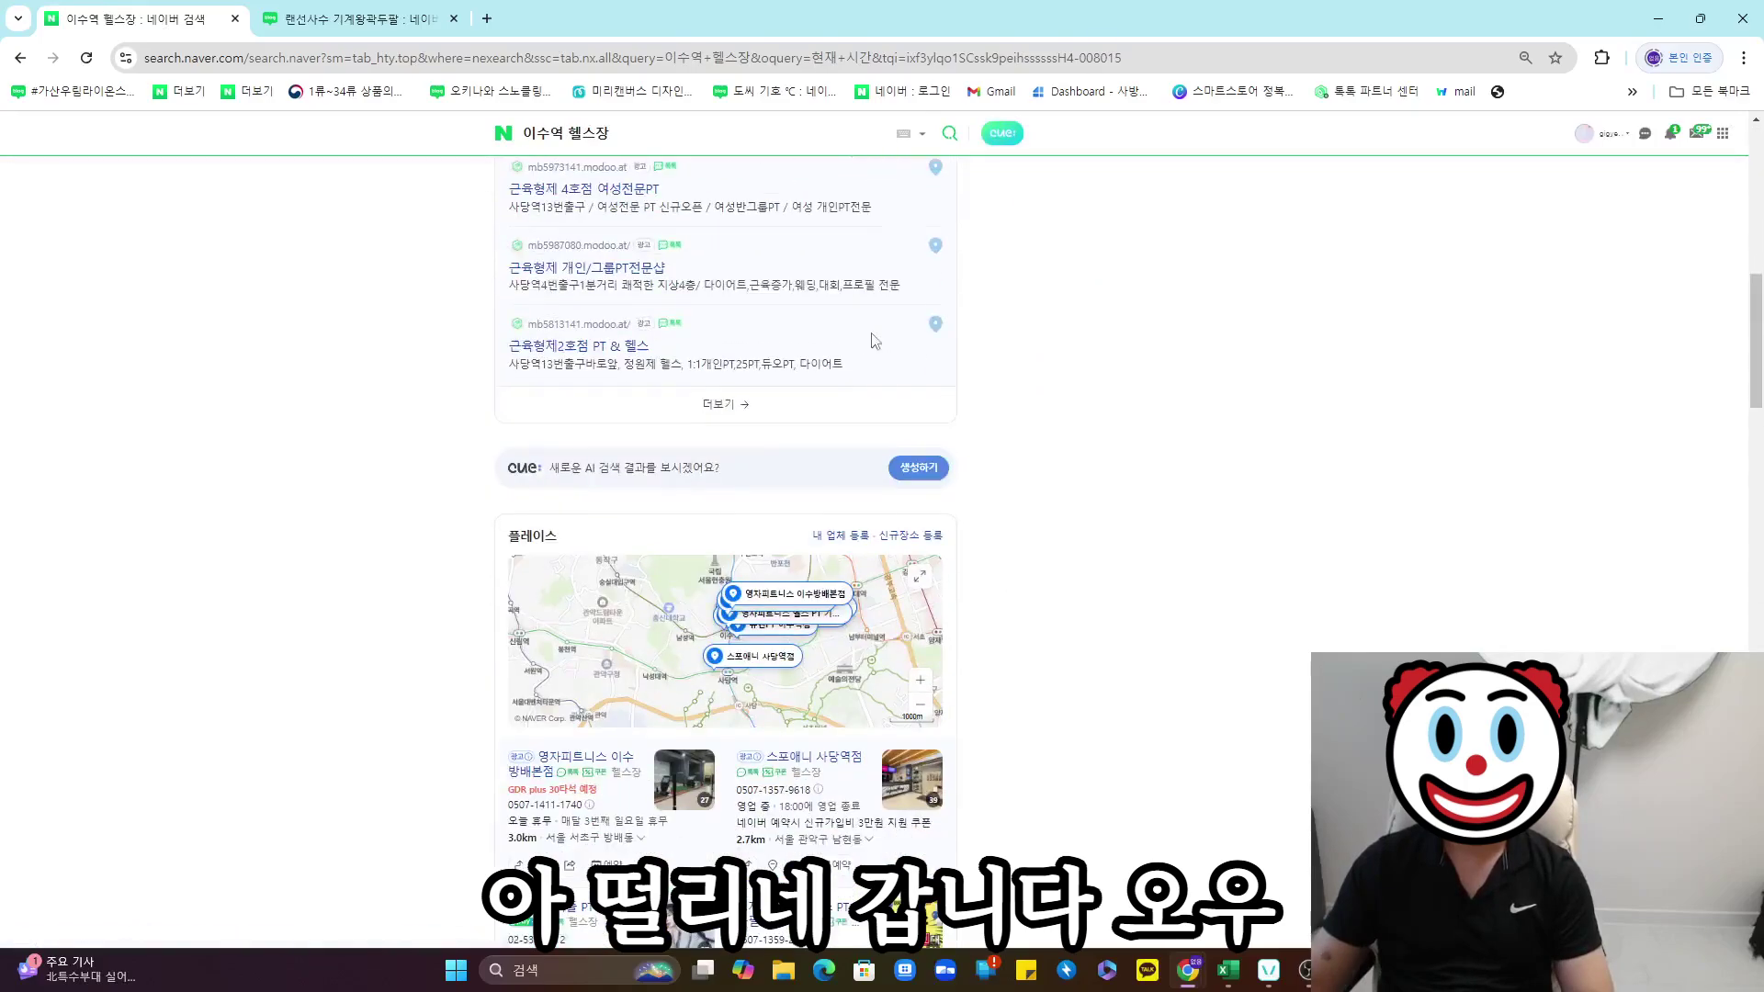
scroll(1059, 382, down, 15)
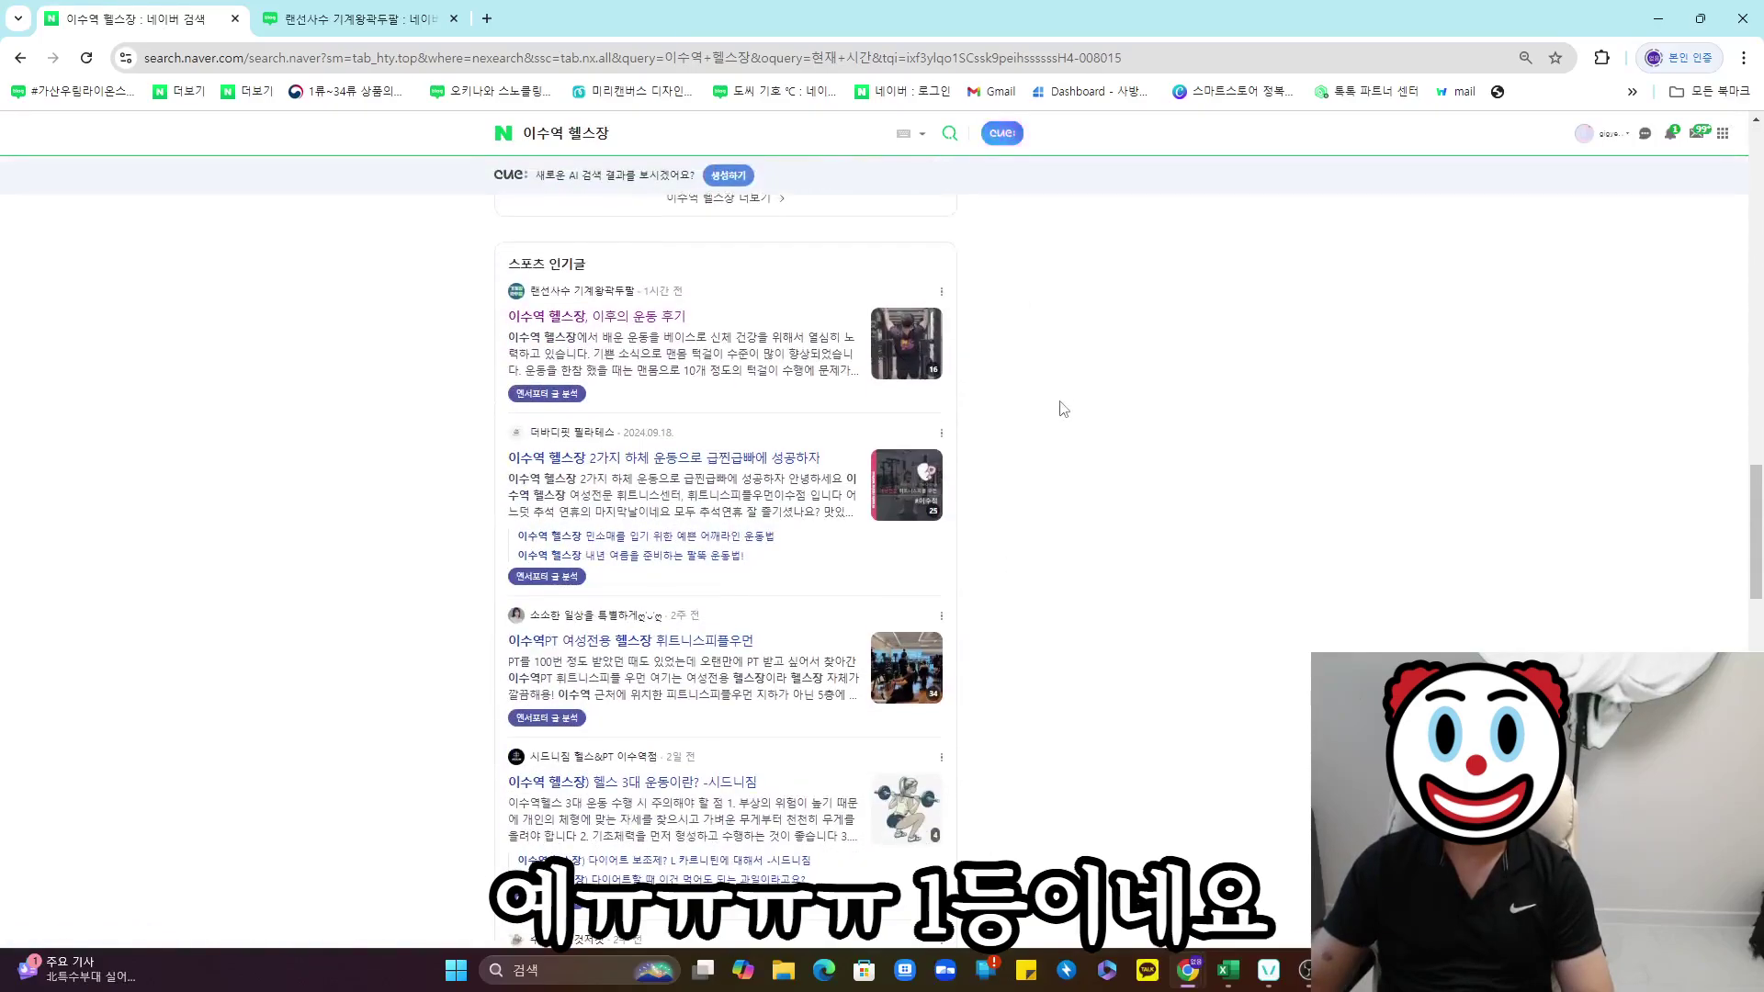
scroll(919, 394, up, 1)
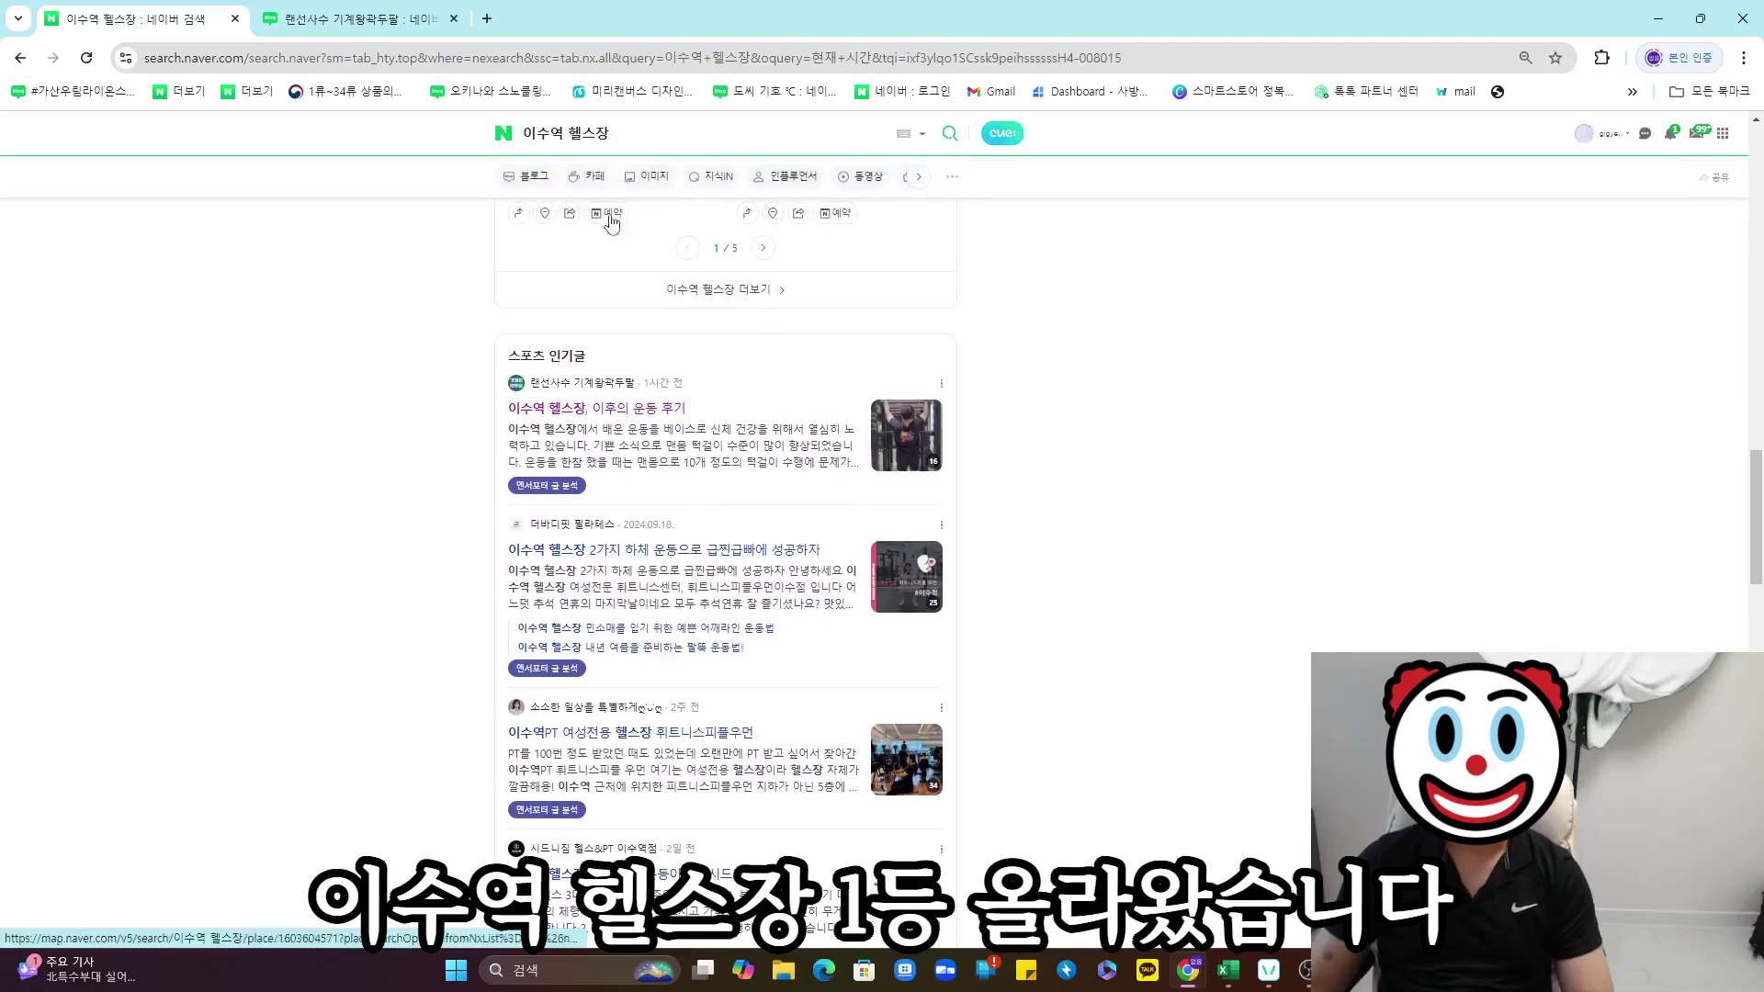
scroll(612, 239, down, 1)
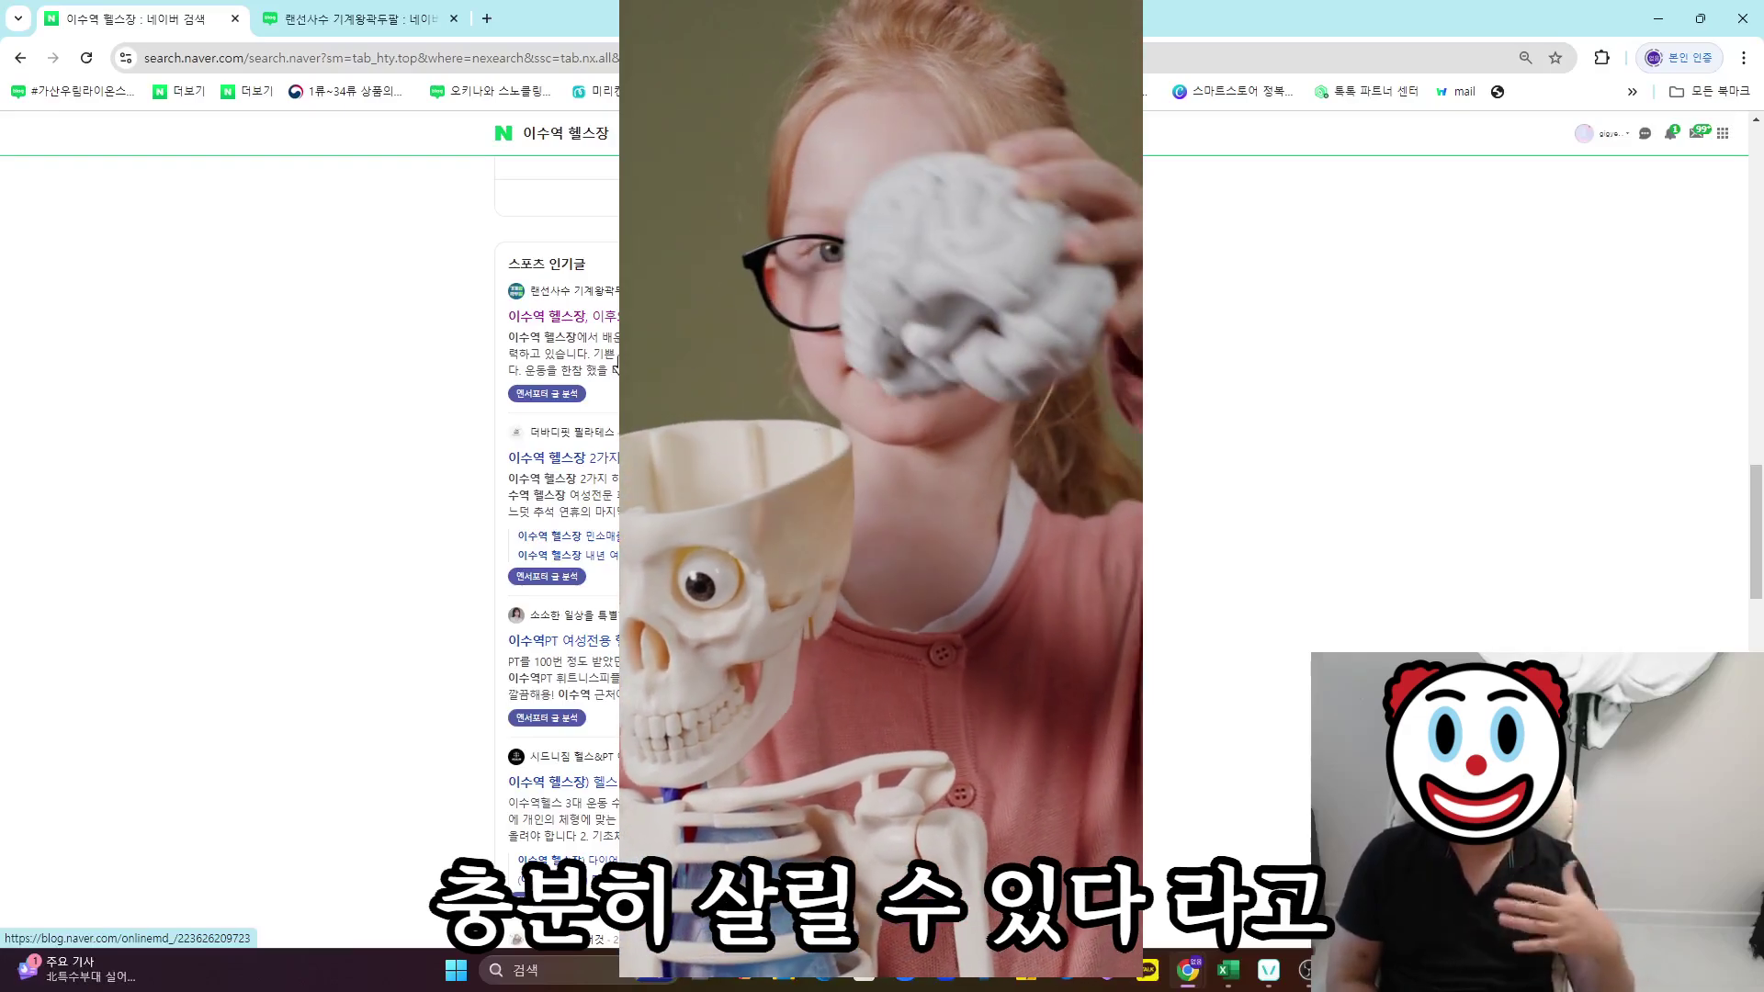
scroll(781, 486, up, 1)
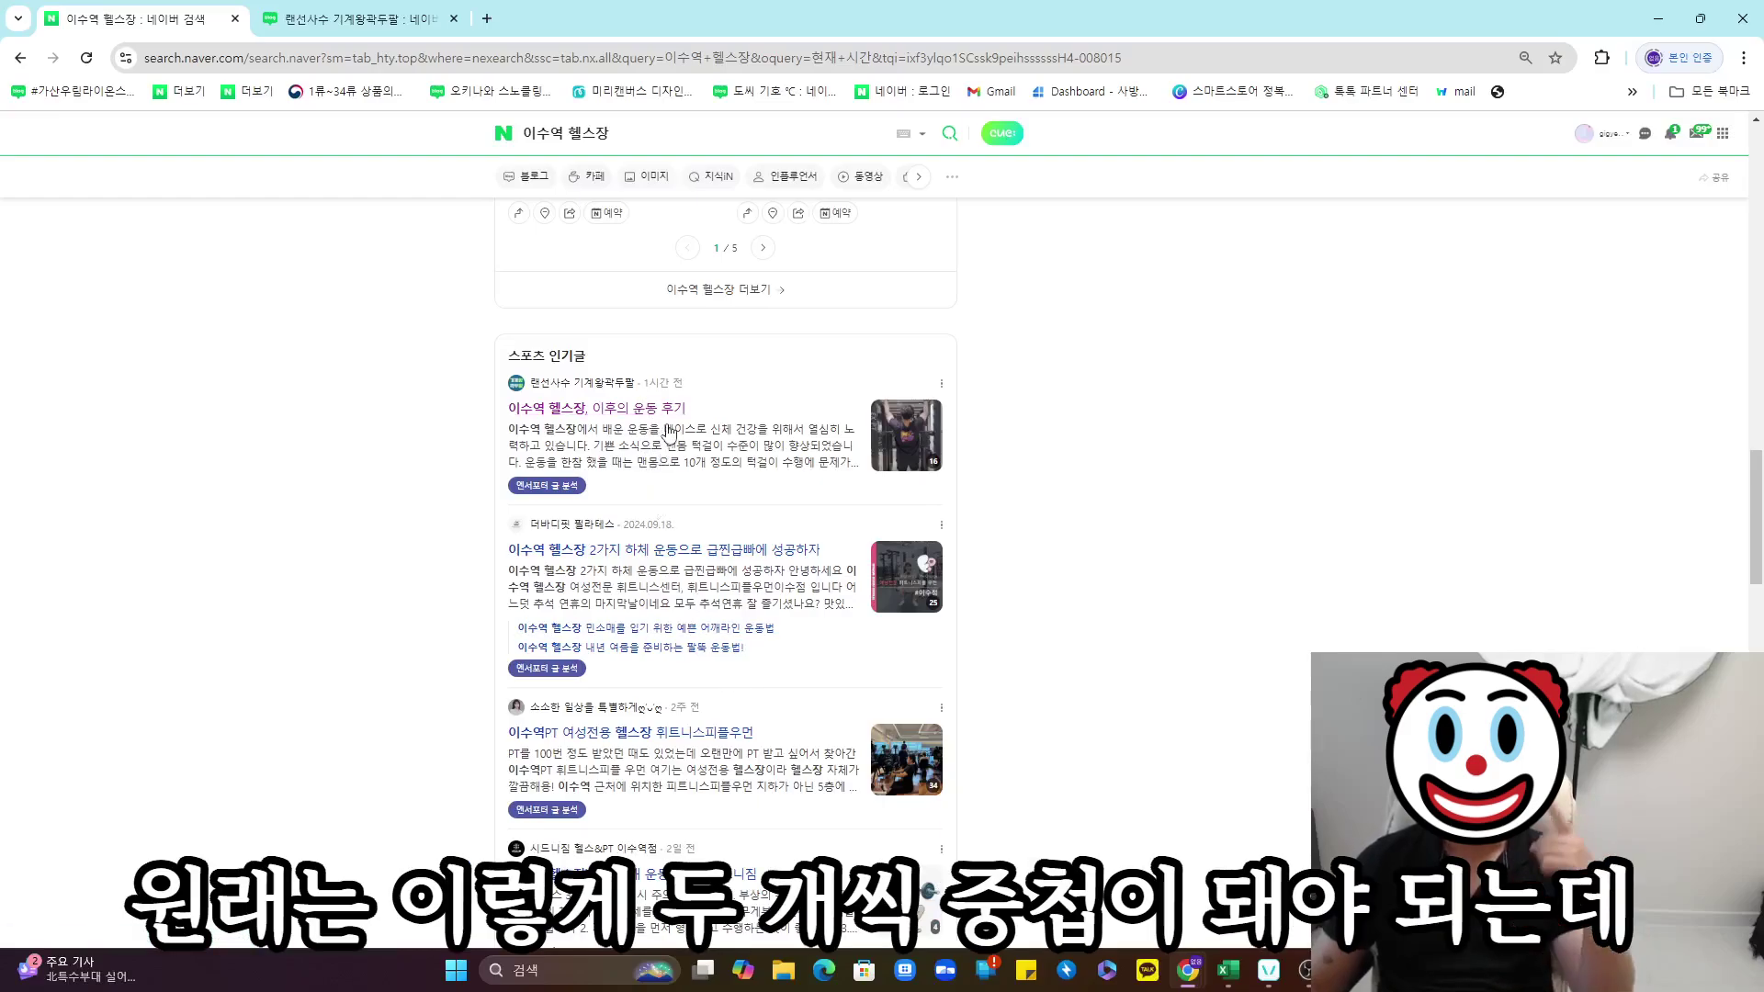
Open the published post 이수역 헬스장, 이후의 운동 후기 from the search results and skim its opening sections.
click(668, 414)
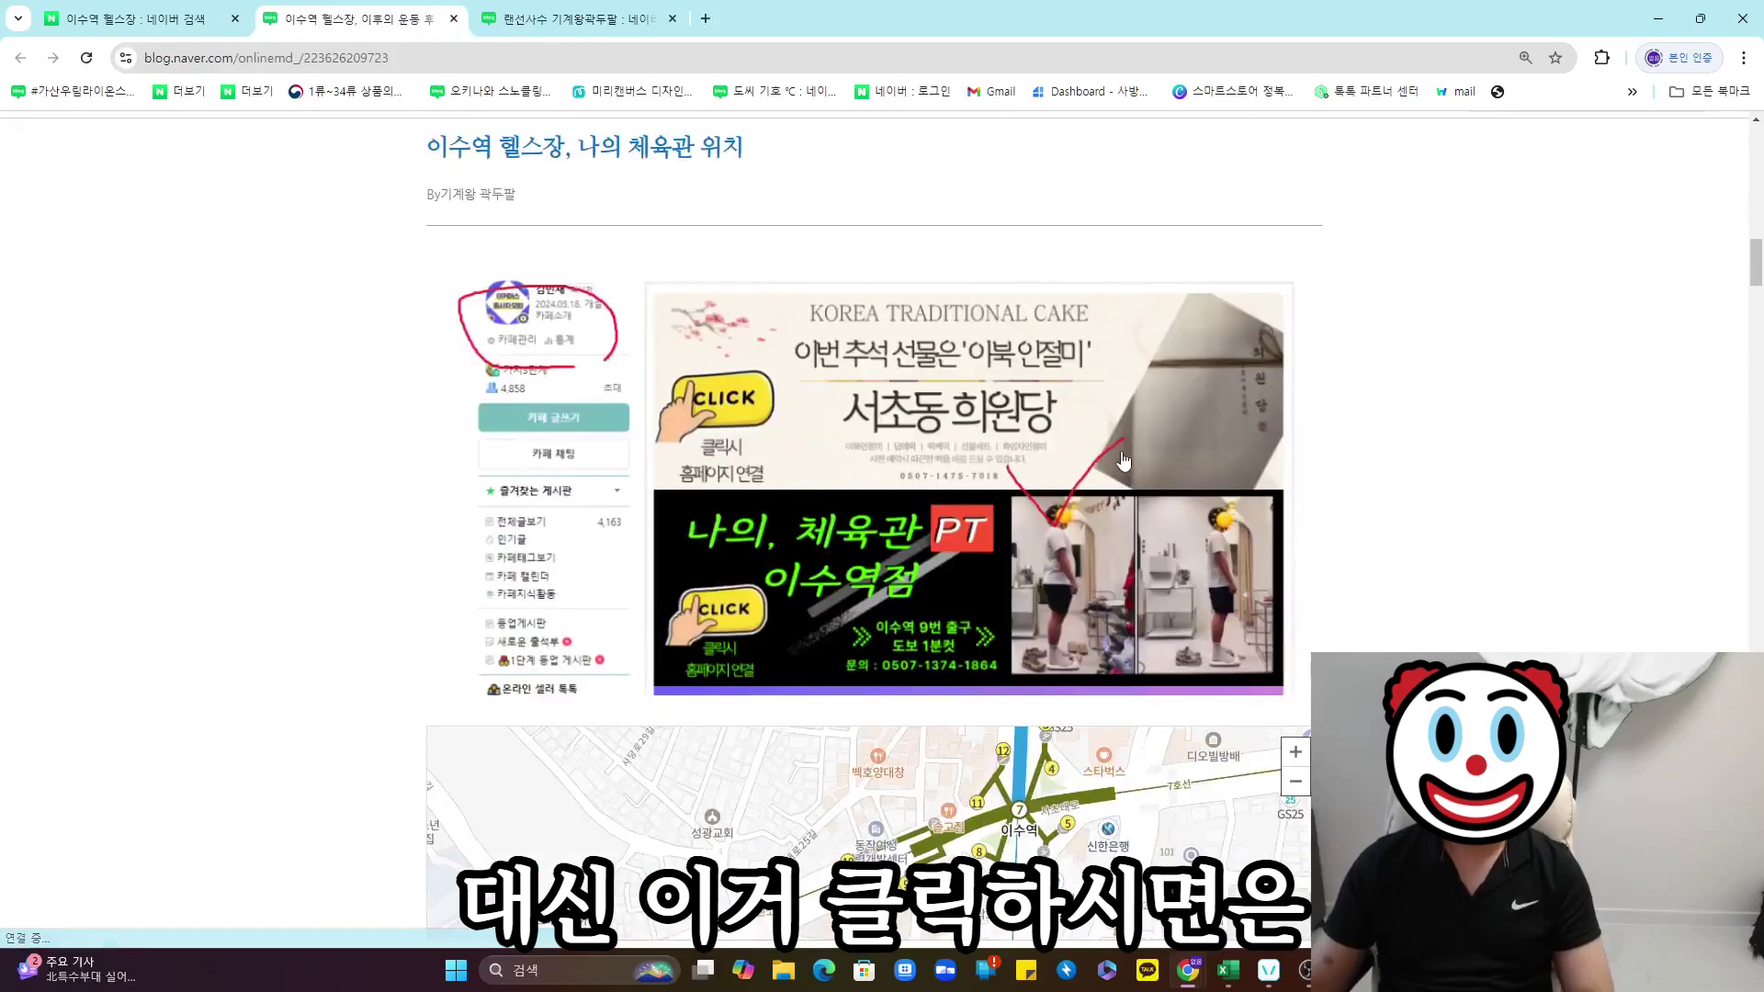
scroll(1209, 460, down, 15)
scroll(841, 563, up, 4)
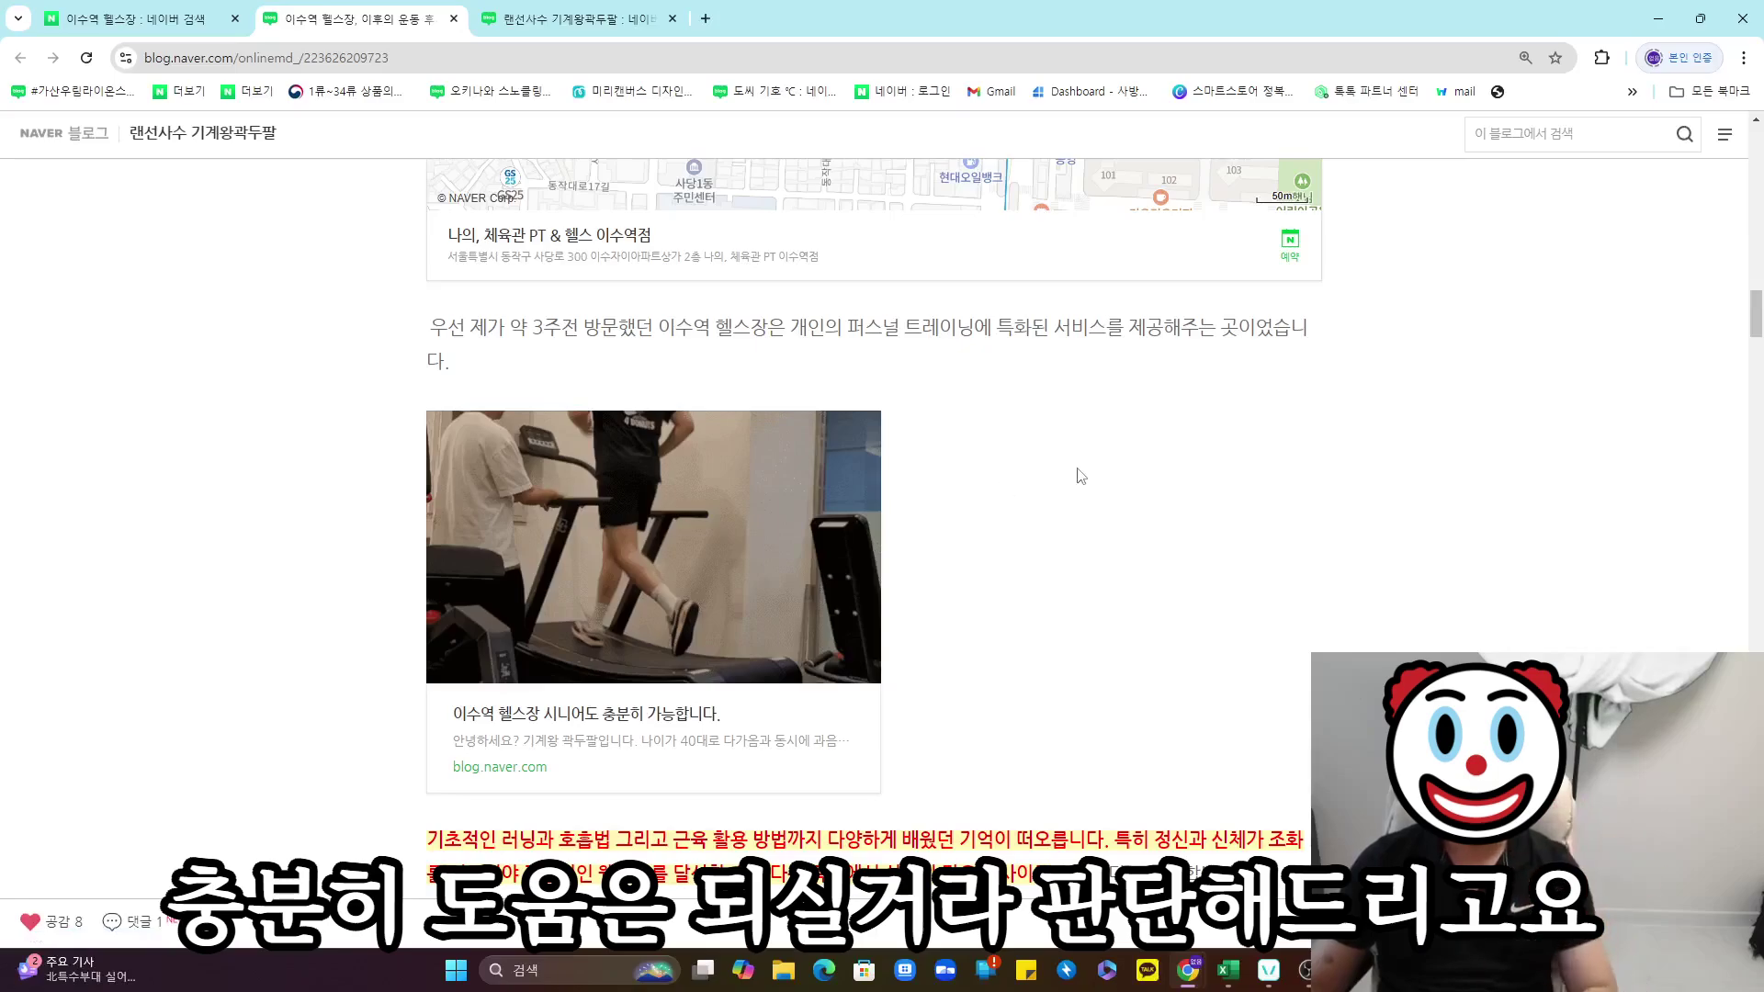
scroll(1074, 476, up, 10)
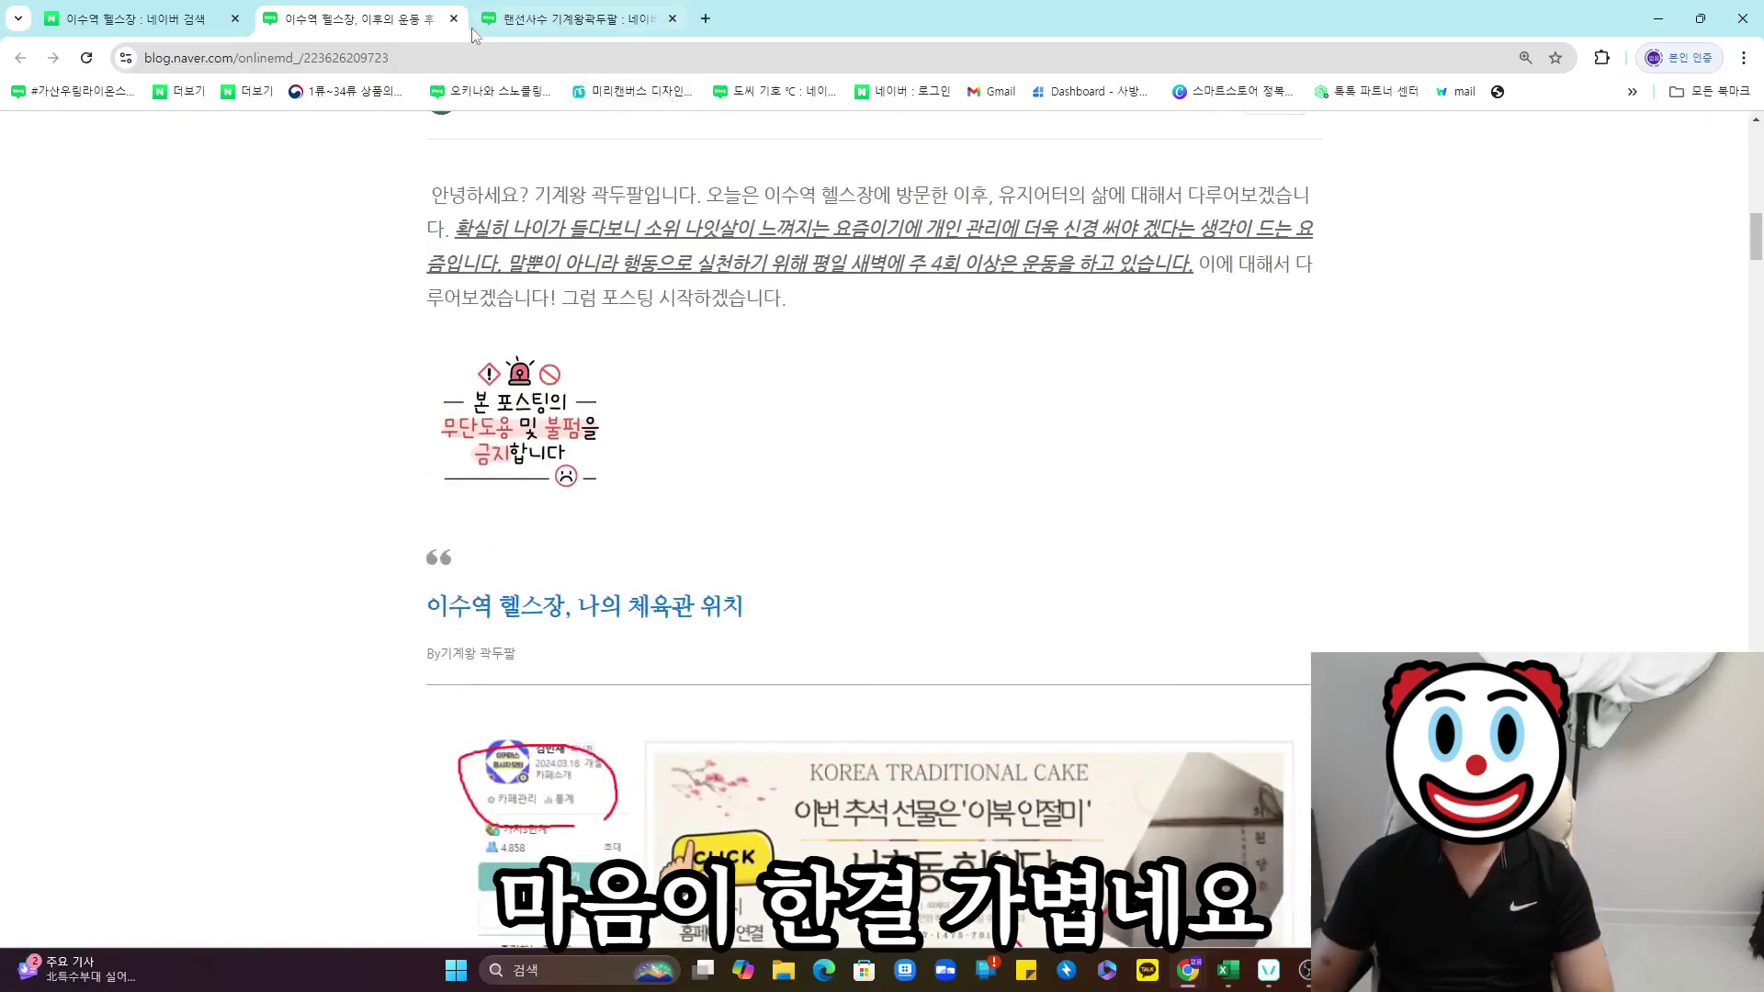
Close the opened post and look for the blog's own noodle restaurant review among the 봉천 중앙시장 맛집 search results.
click(453, 19)
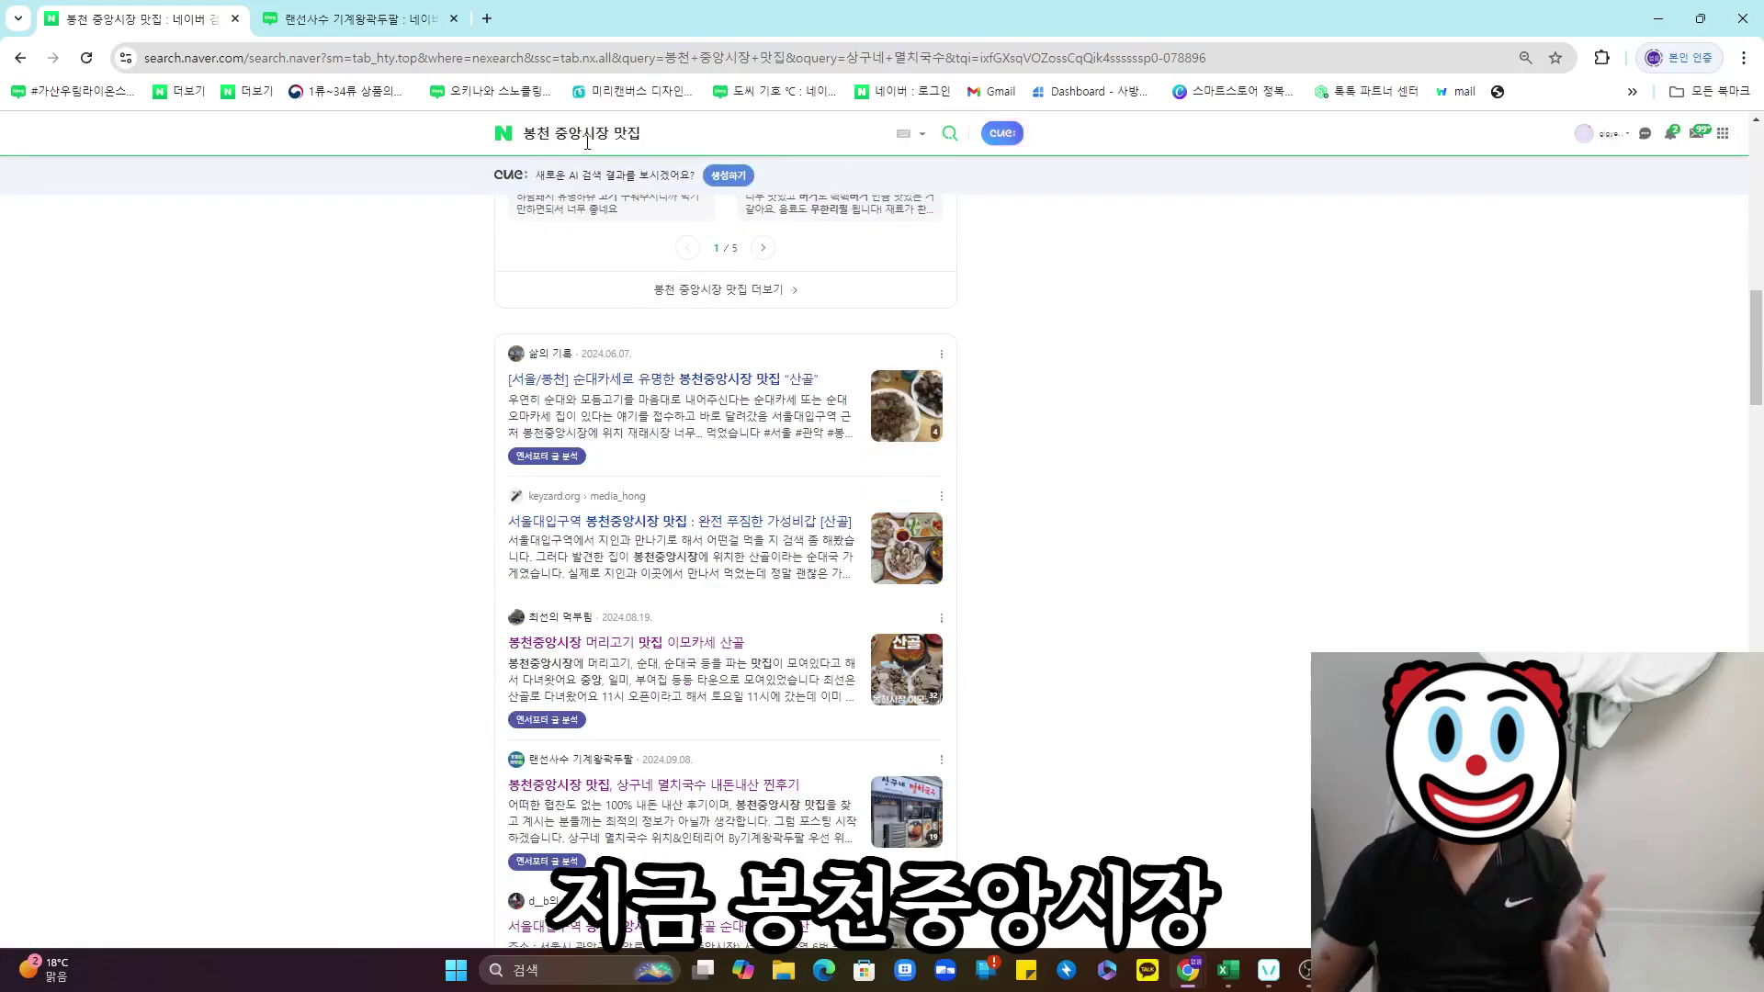
scroll(740, 493, down, 4)
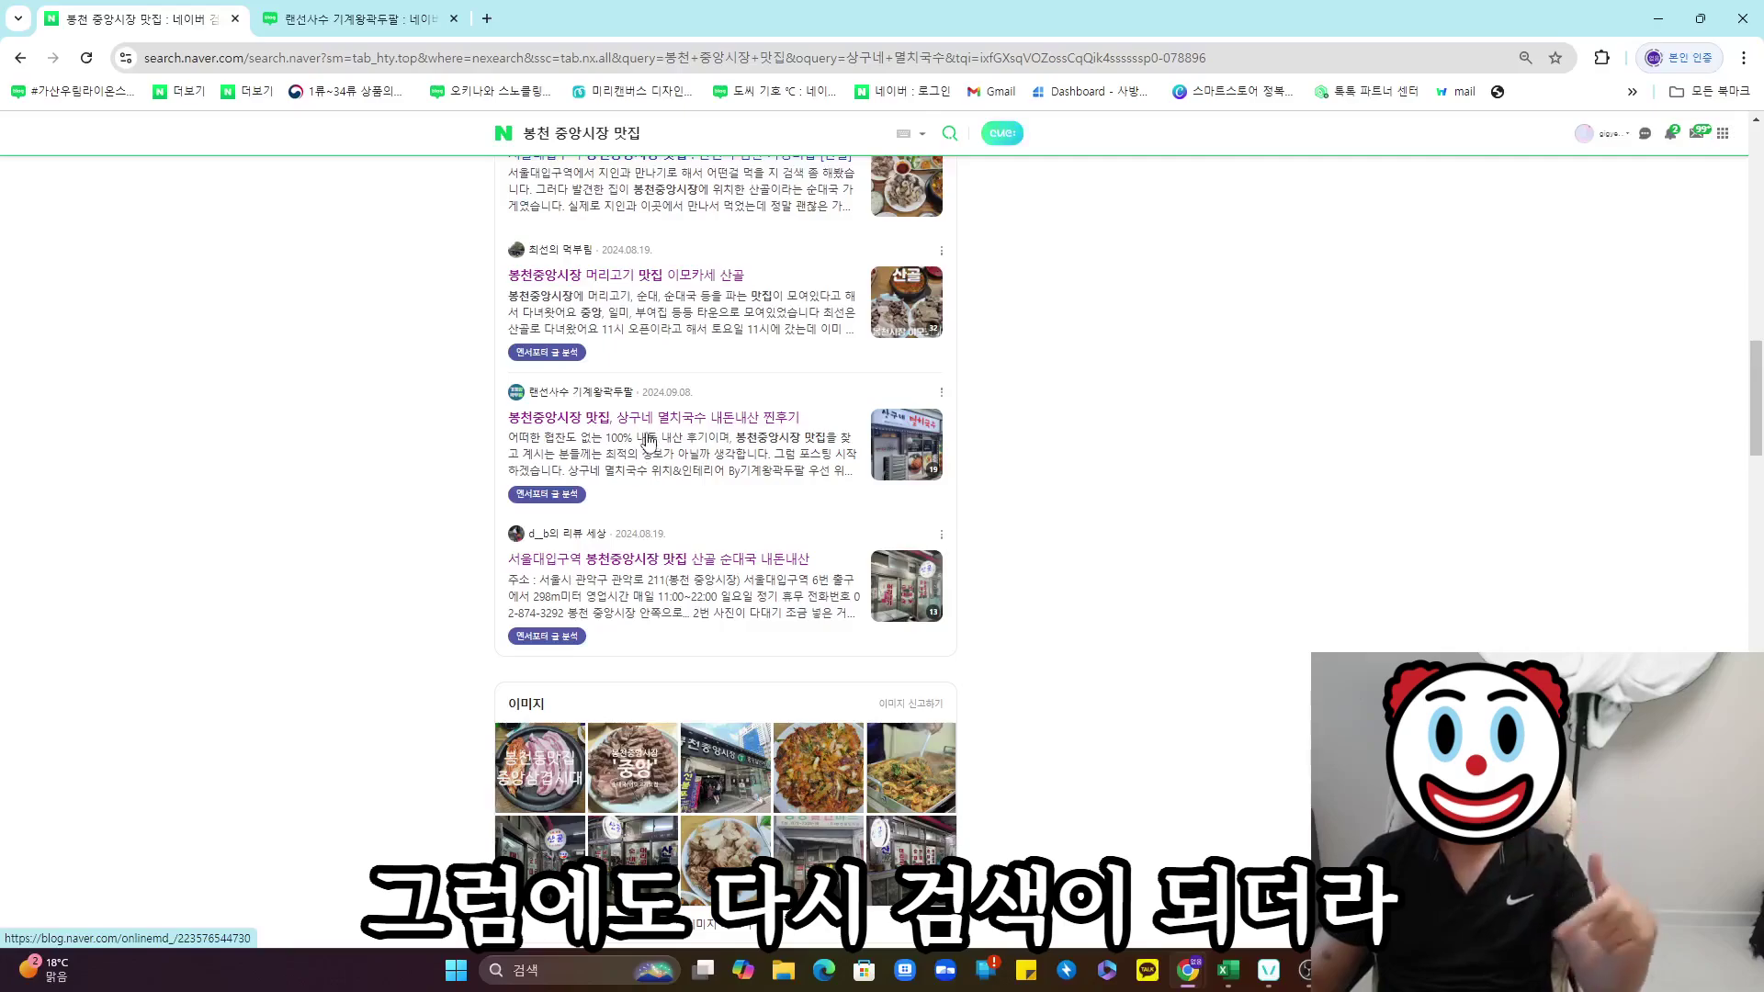
scroll(657, 436, up, 2)
scroll(671, 422, down, 2)
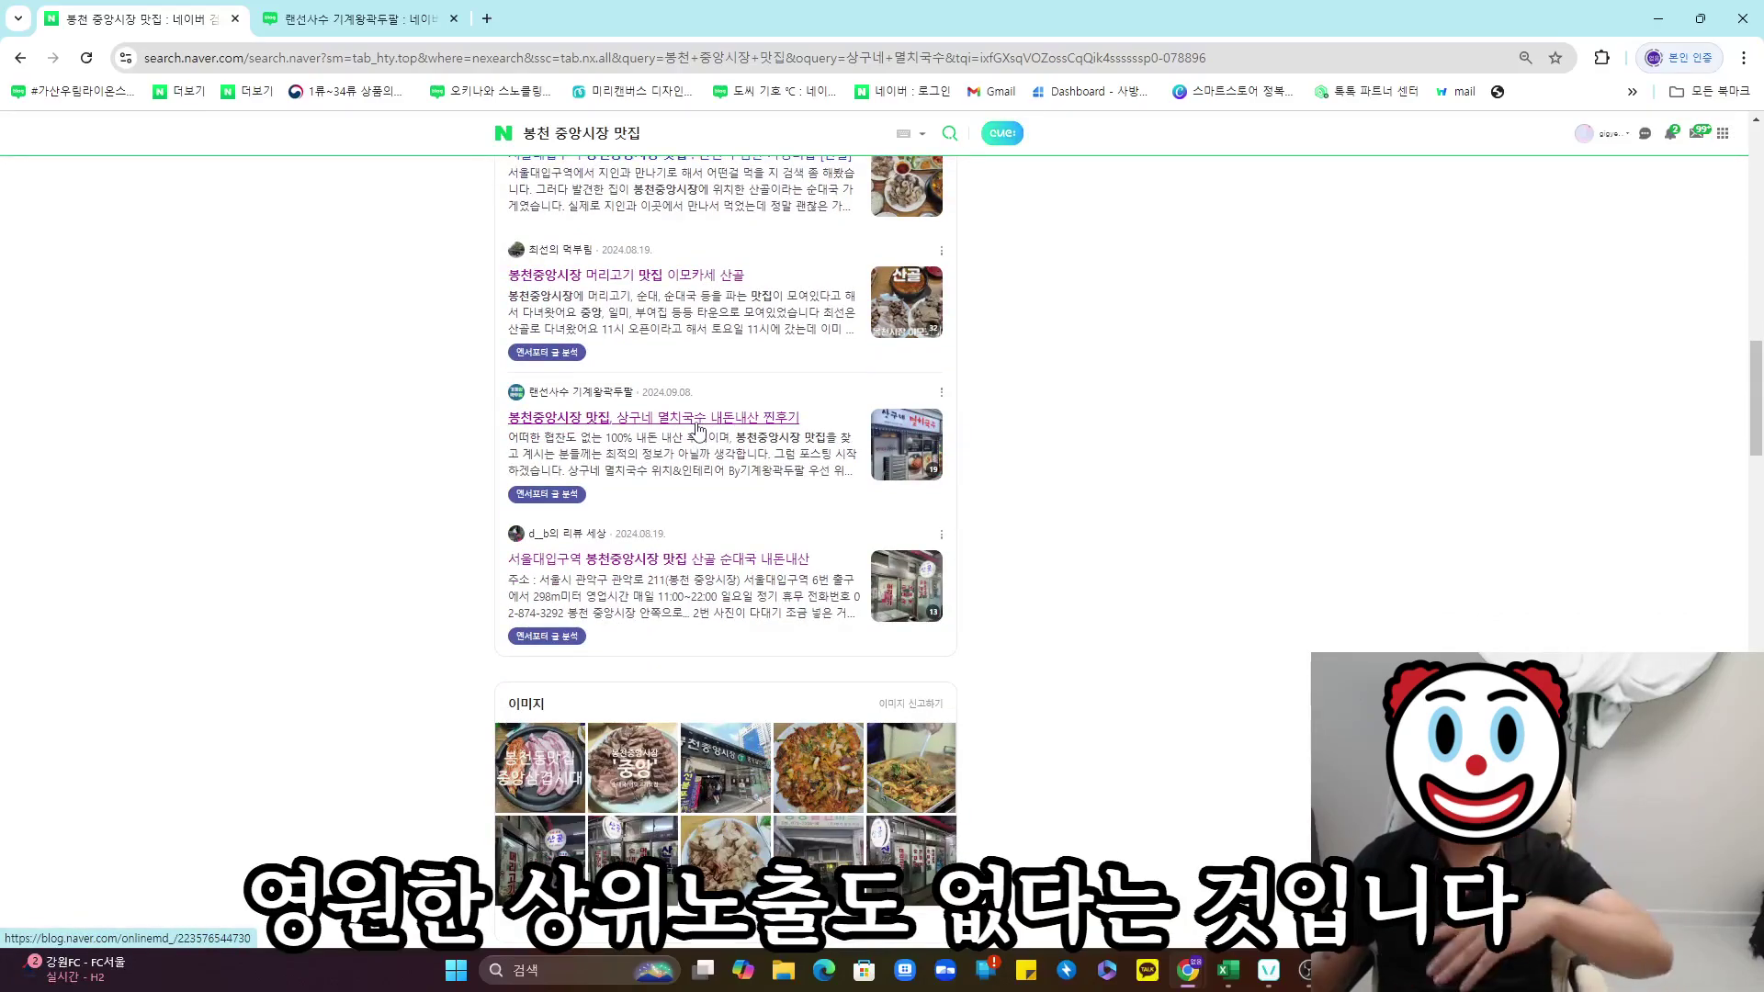
Search Naver for 샤로수길 일식 and look for the blog's own restaurant post among the popular results.
drag(646, 134, 398, 150)
text(샤로수길 일시)
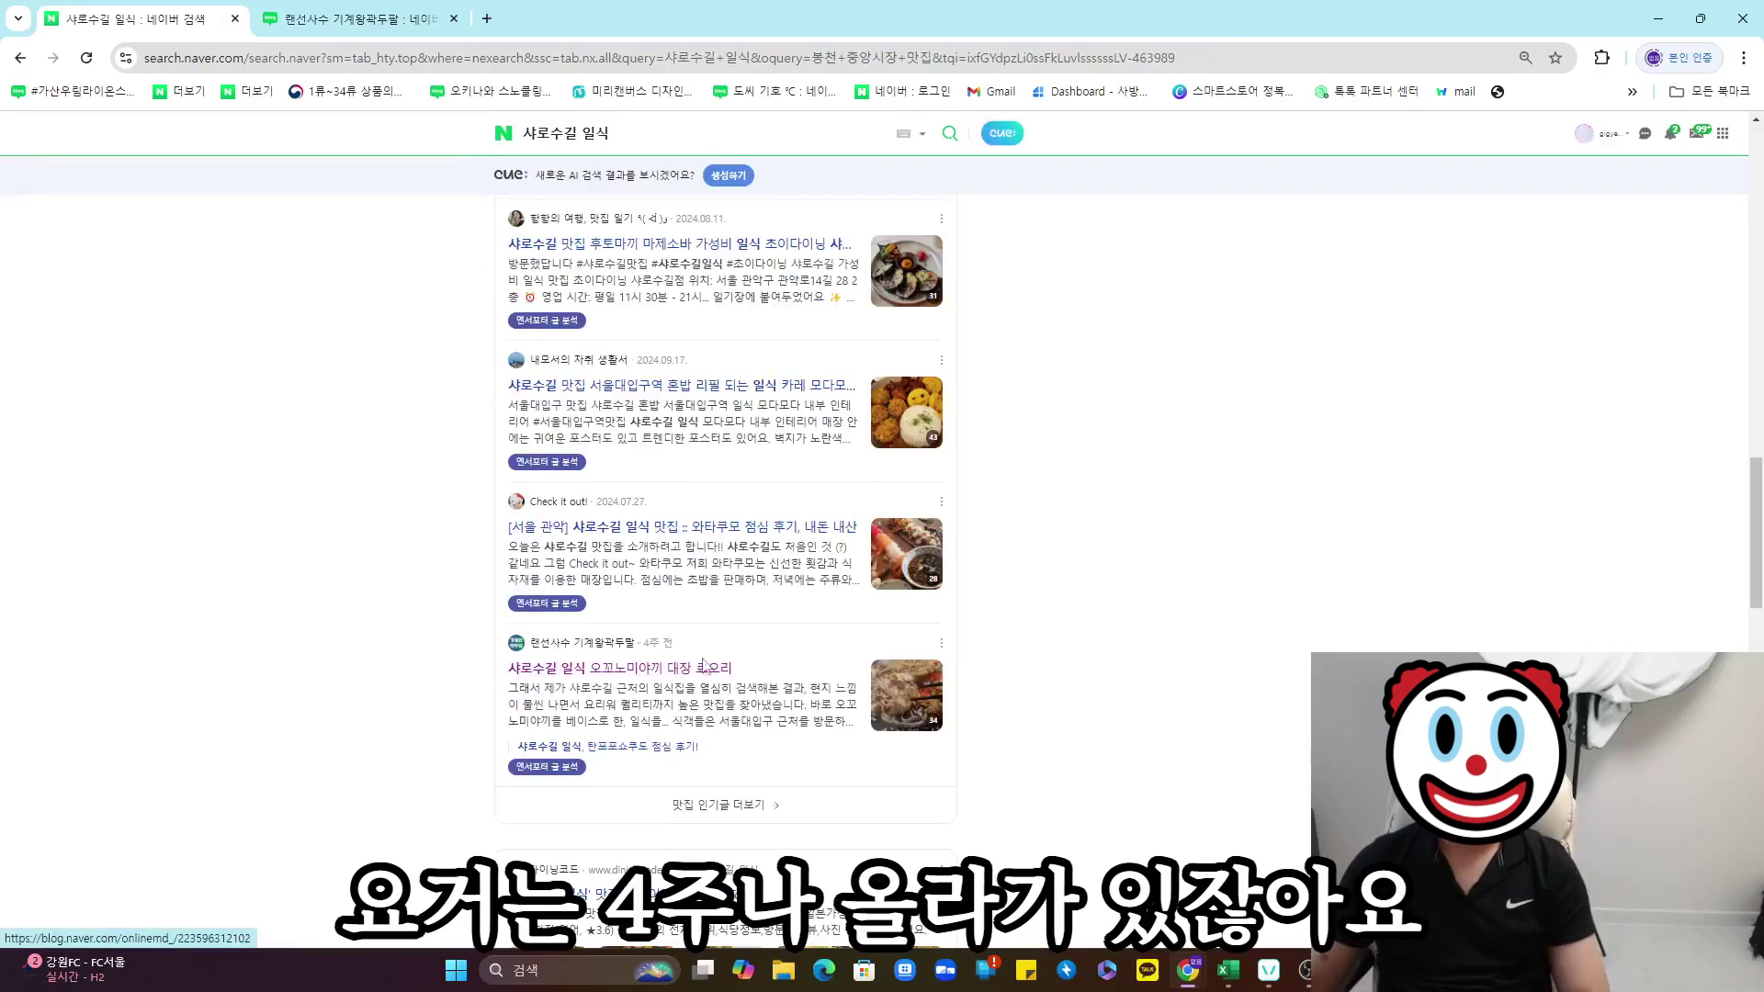
scroll(631, 622, down, 1)
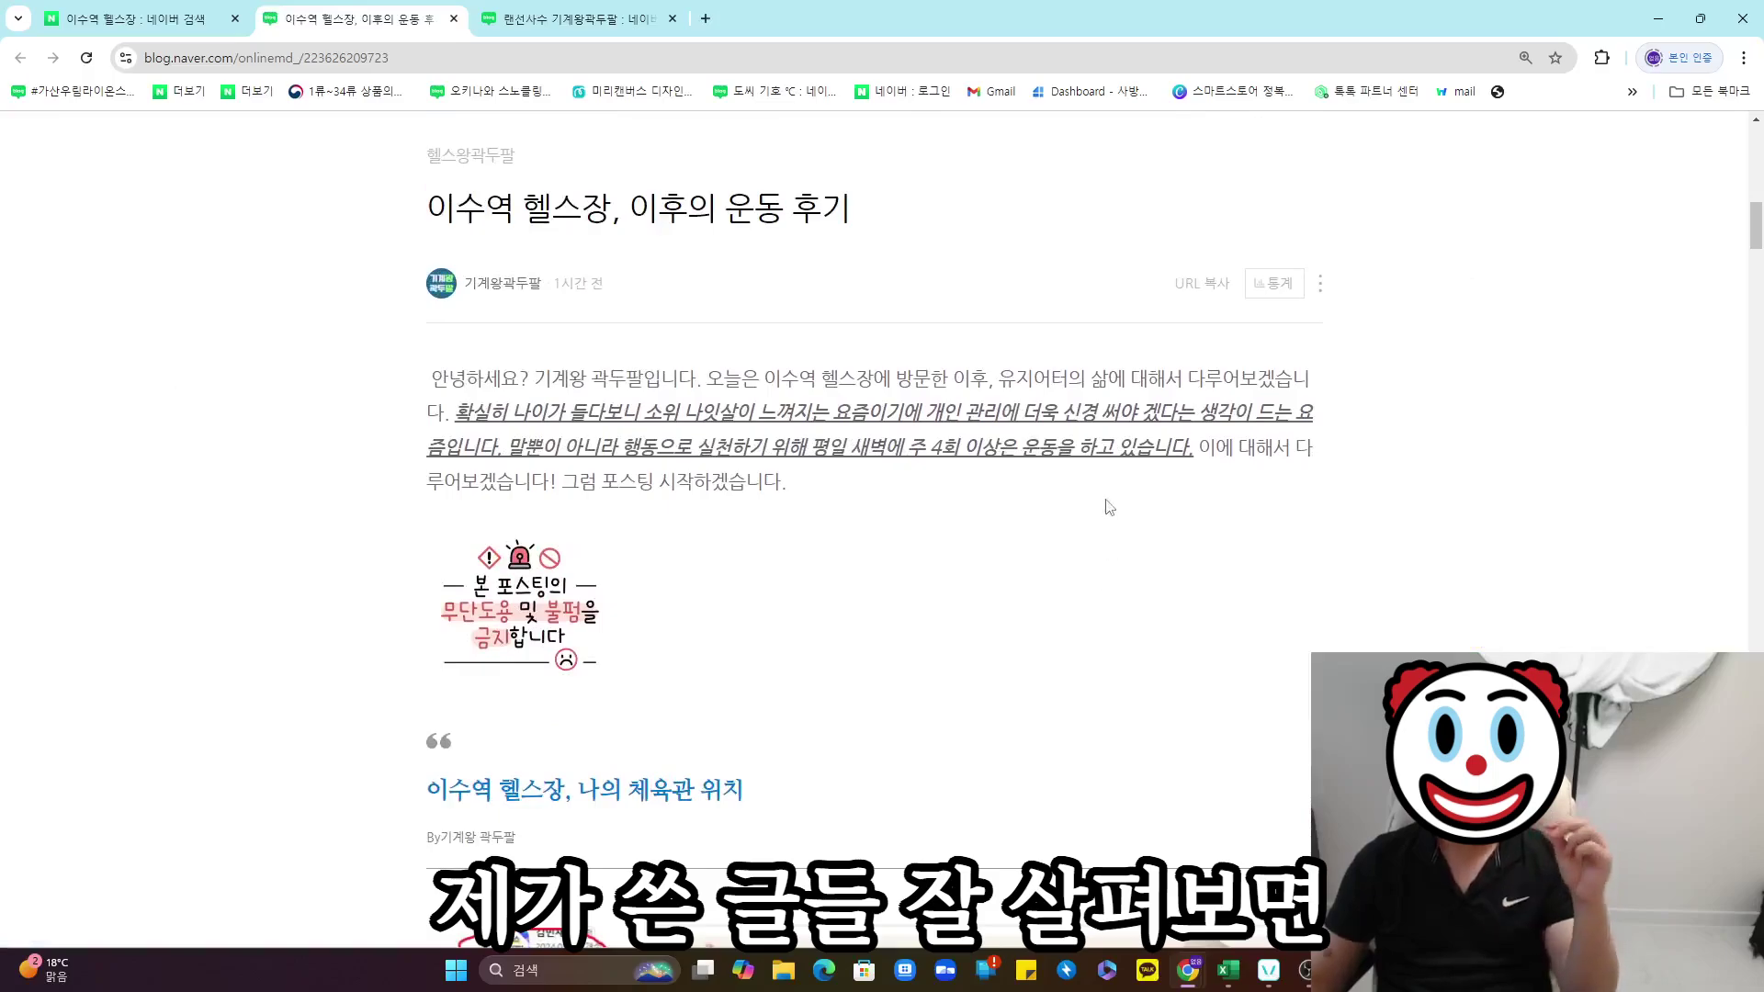
Skim the published post 이수역 헬스장, 이후의 운동 후기 for its first-hand experience passages and gym photos.
drag(936, 380, 1087, 380)
scroll(1130, 579, down, 20)
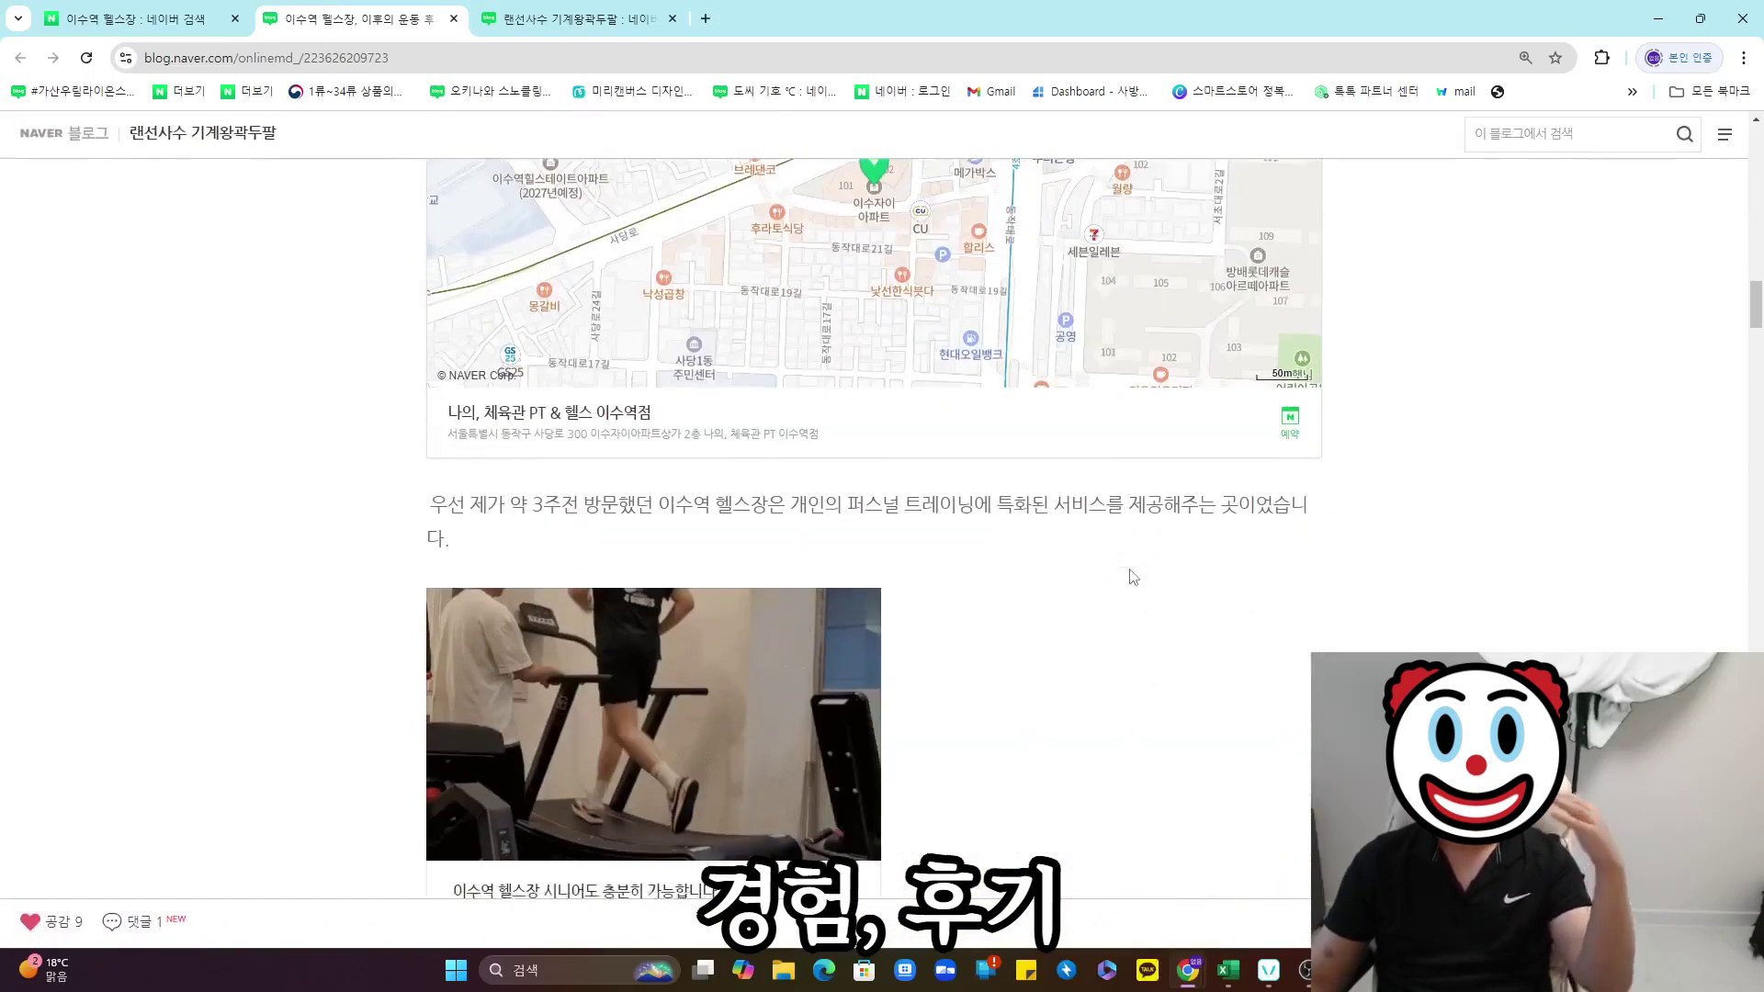
scroll(1130, 579, down, 15)
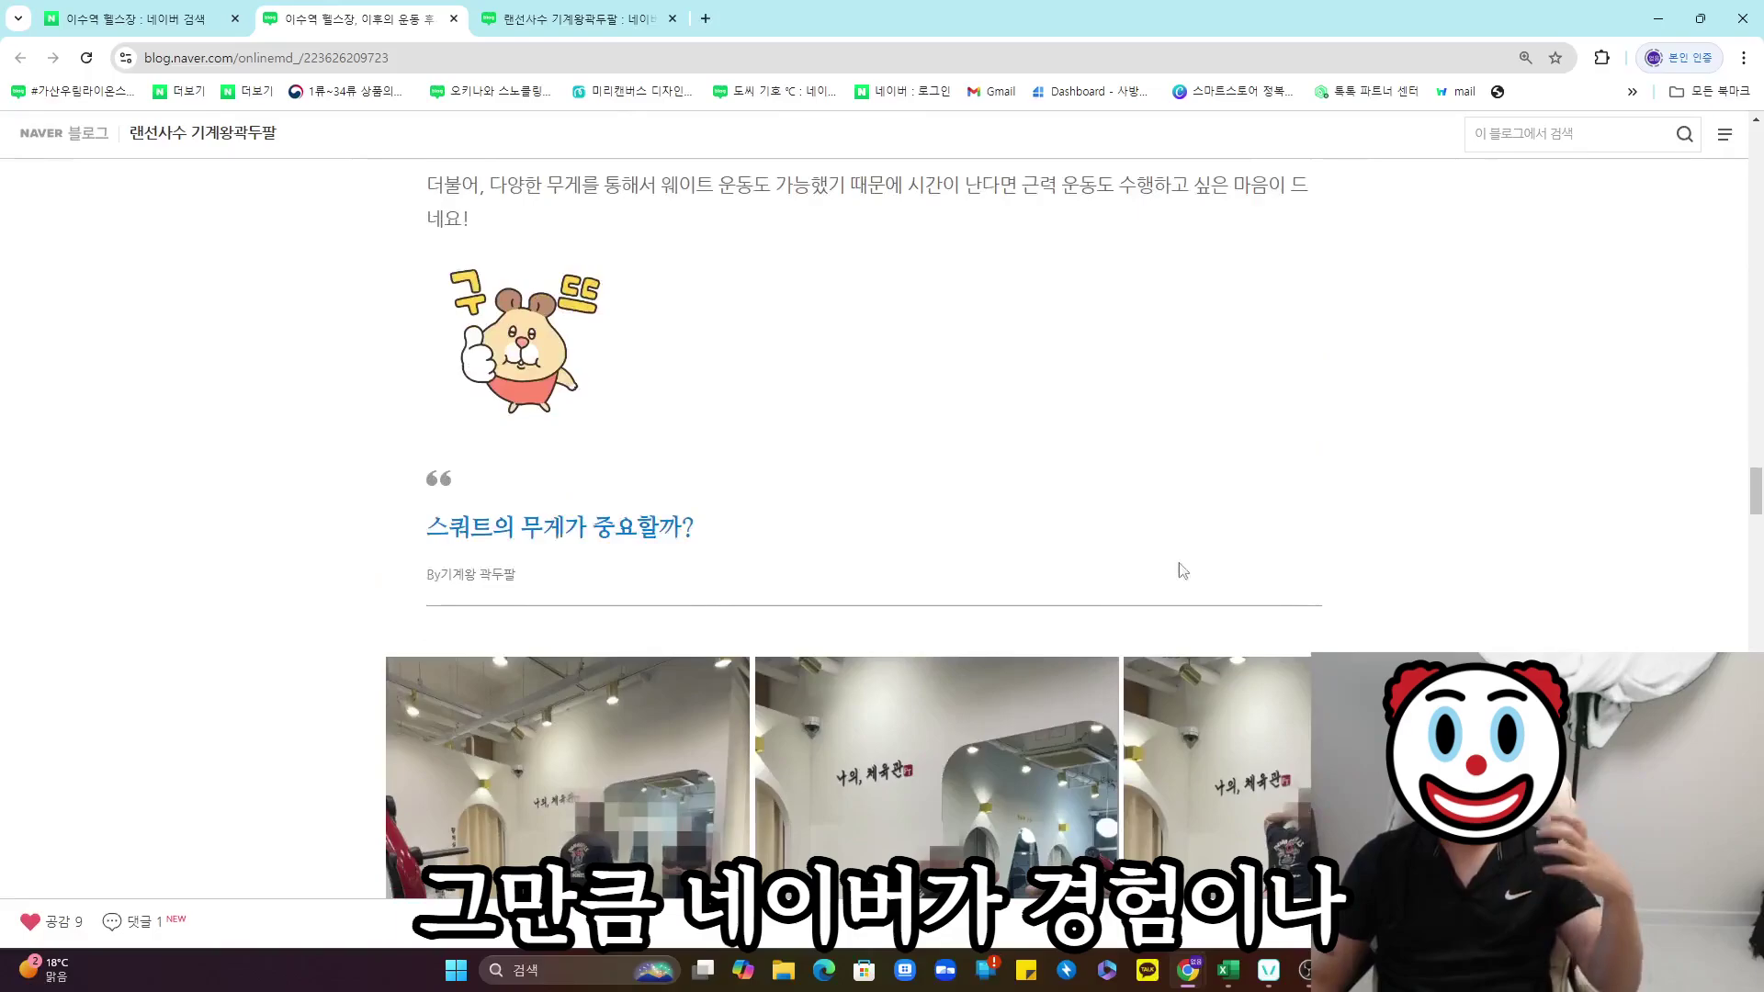
scroll(1287, 495, up, 3)
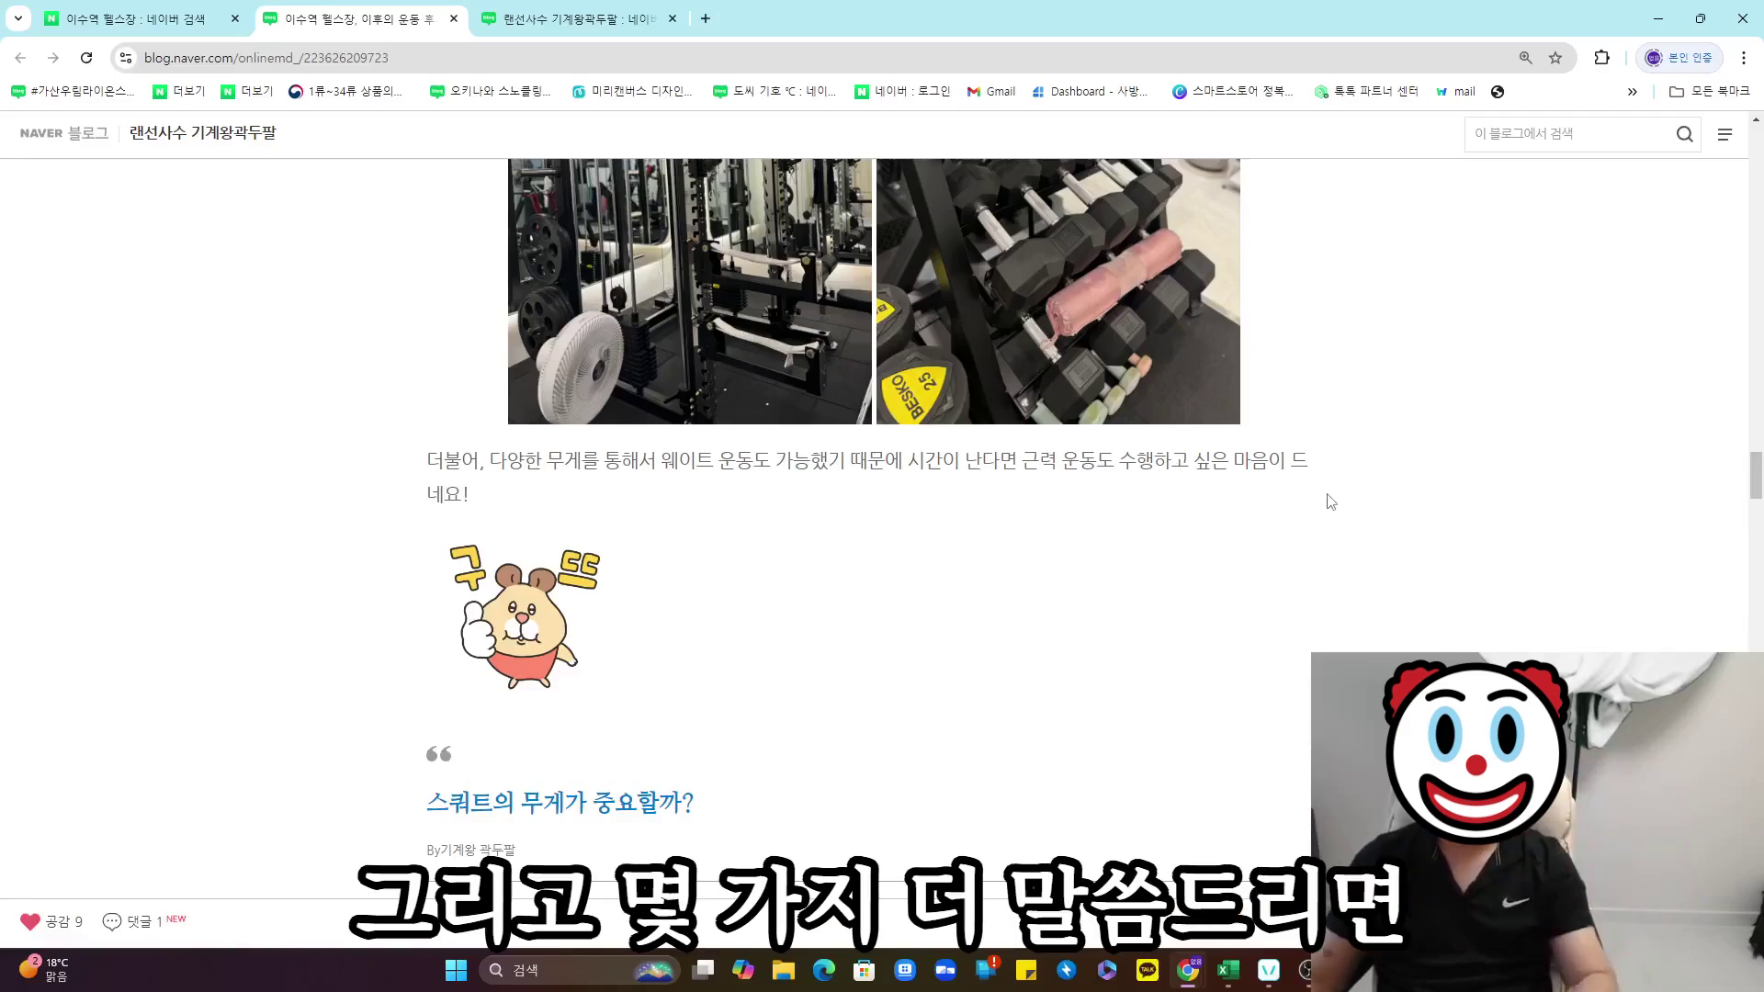
scroll(1331, 501, down, 12)
Reopen the gym post from the 이수역 헬스장 search results and copy its URL for sharing.
click(147, 18)
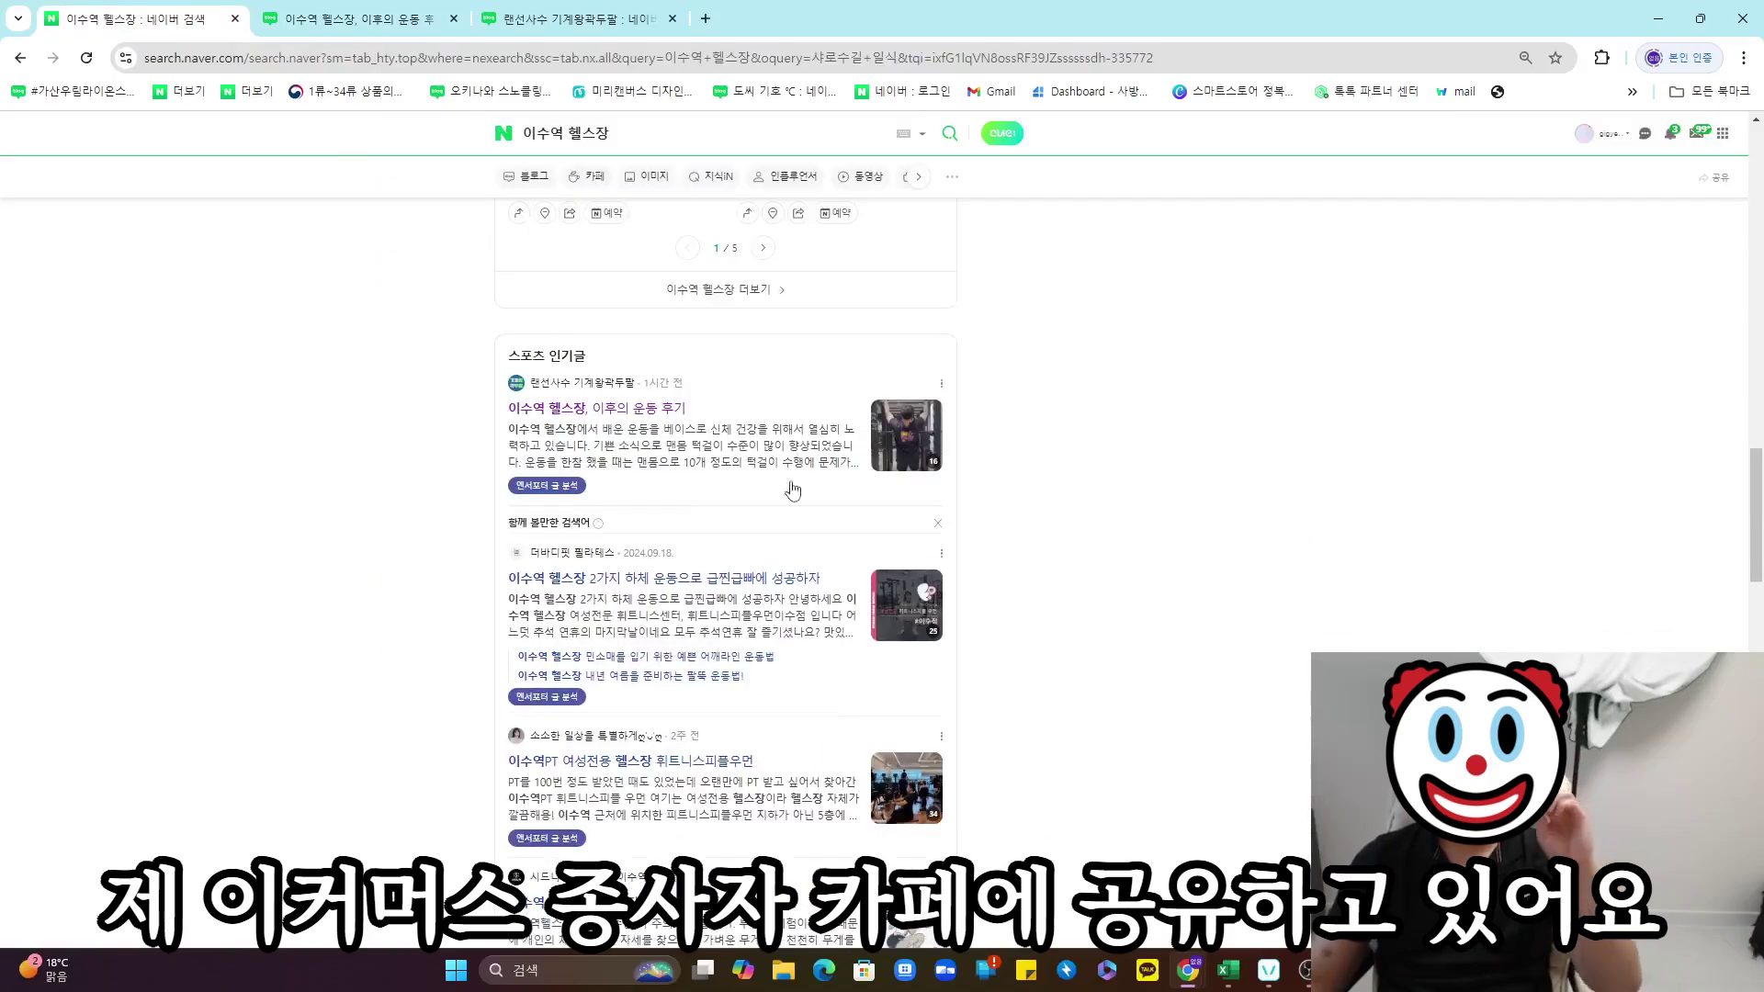
click(596, 408)
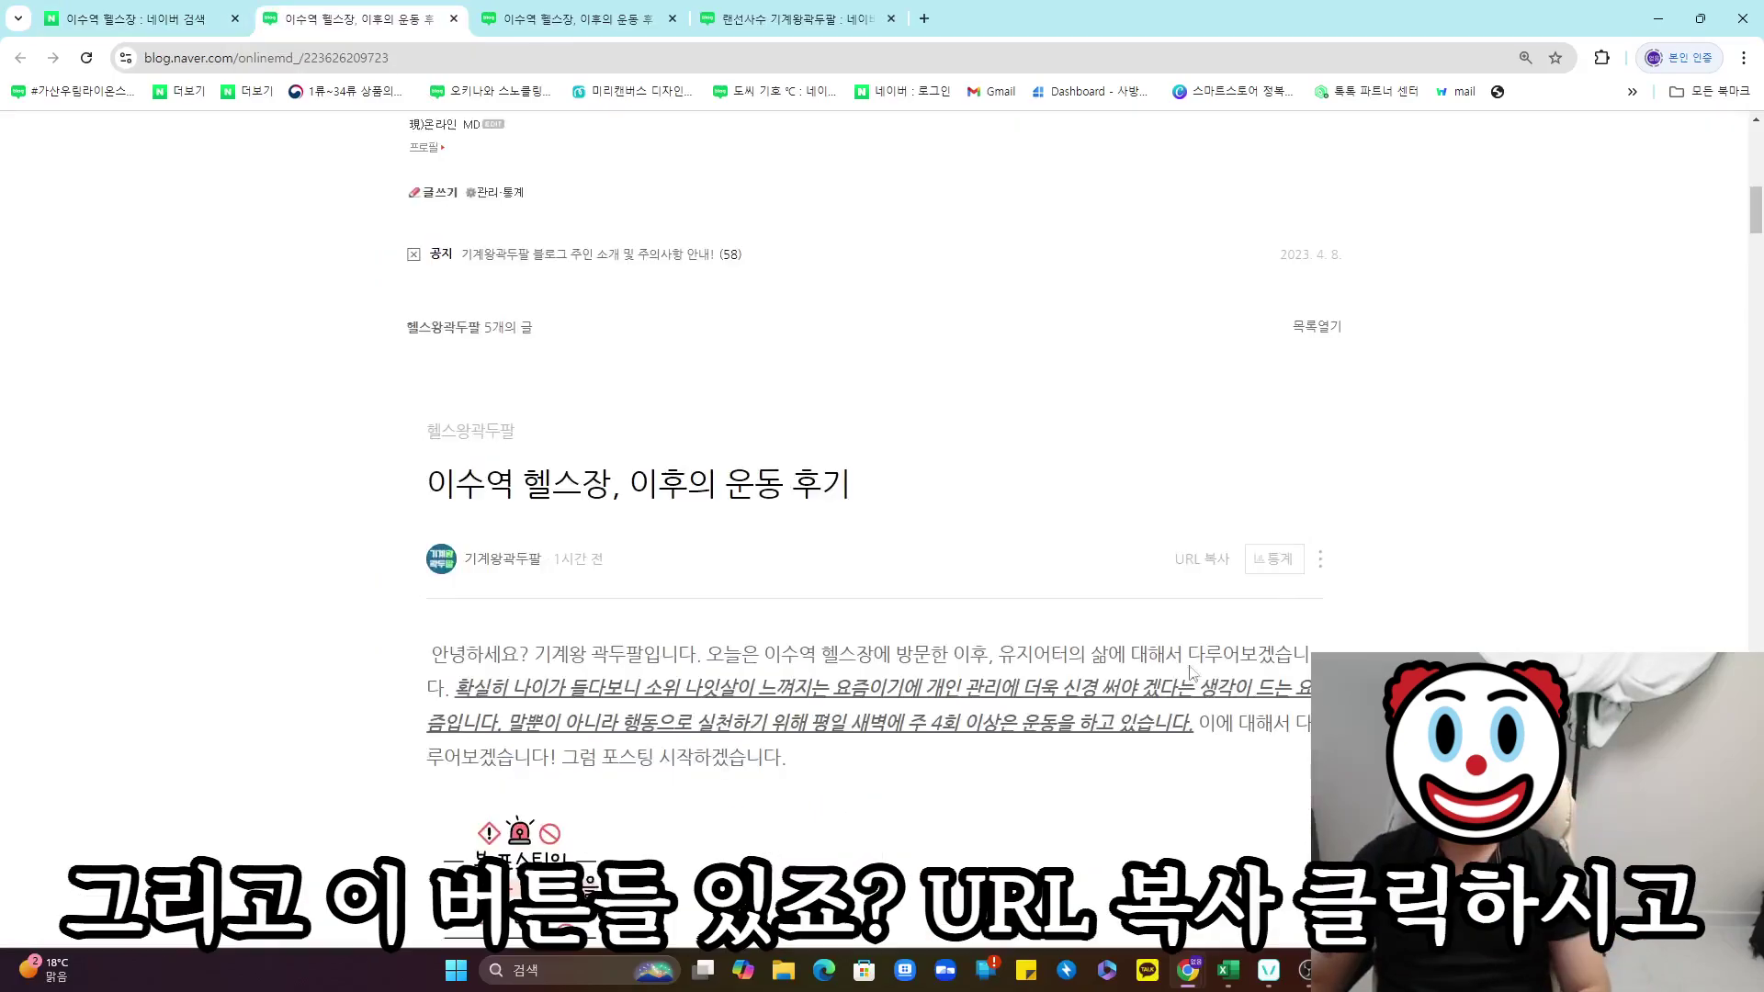
click(1215, 576)
click(1042, 174)
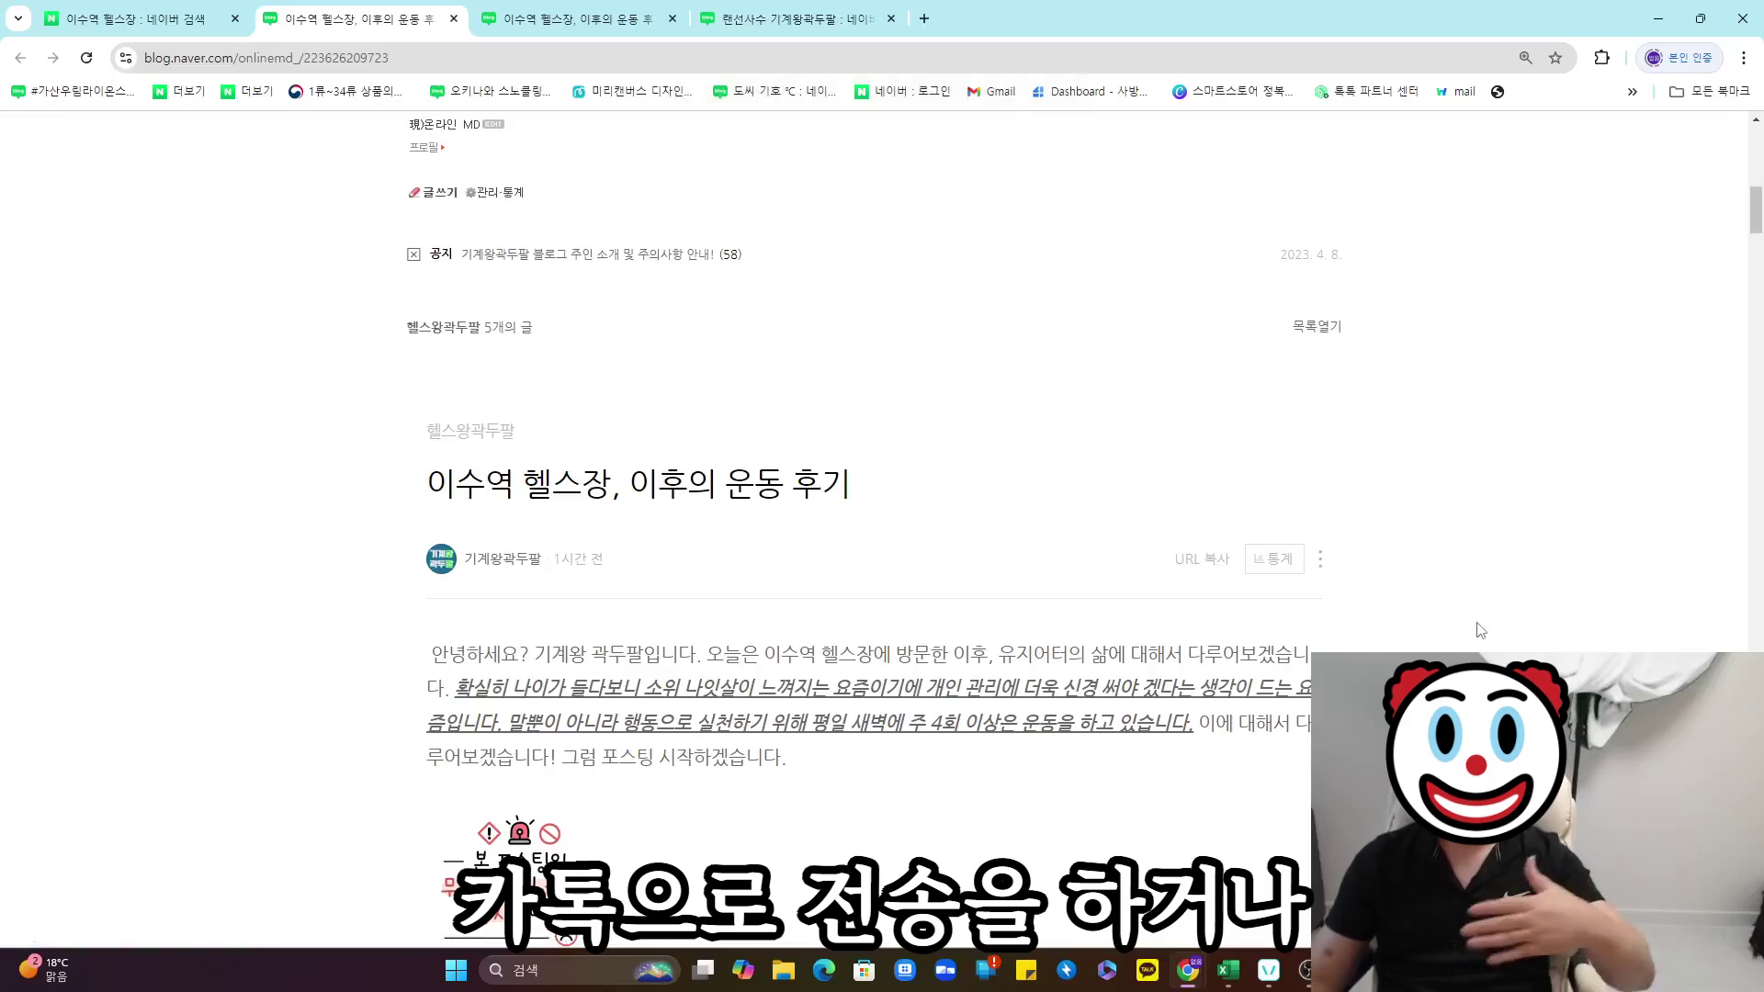
Bring up the Naver café sharing and Naver memo windows from the end of the gym post, closing them without sharing.
scroll(1029, 650, down, 20)
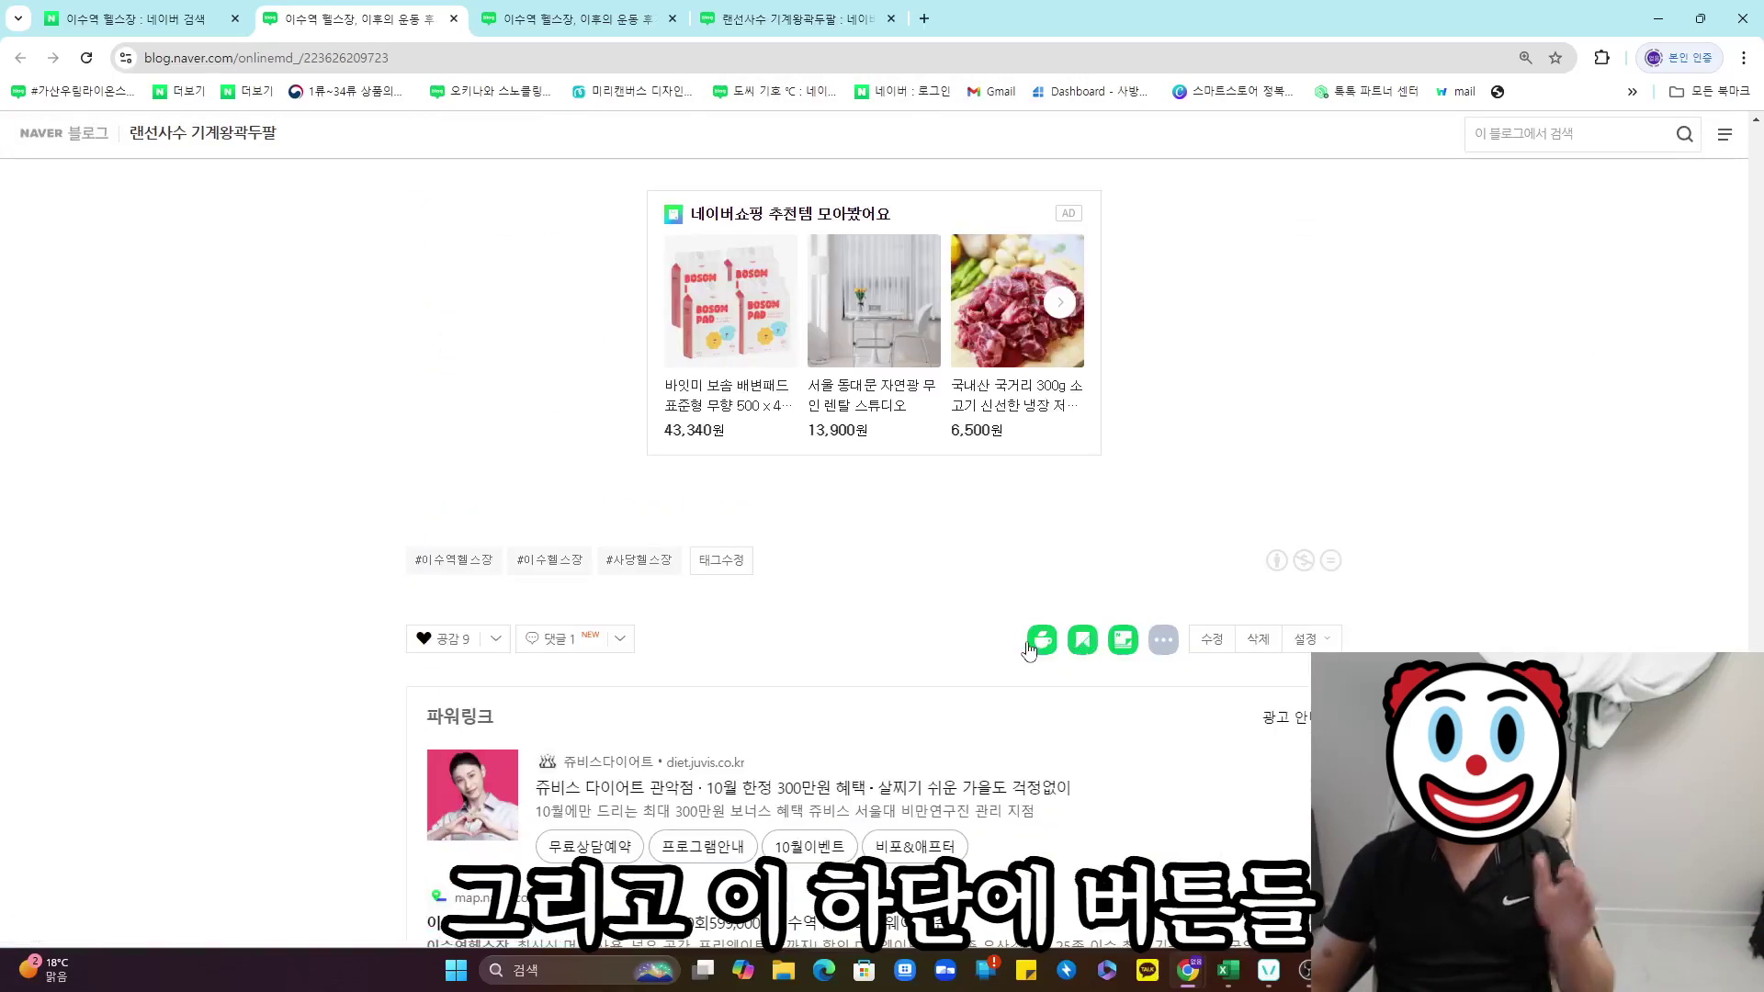
click(1041, 640)
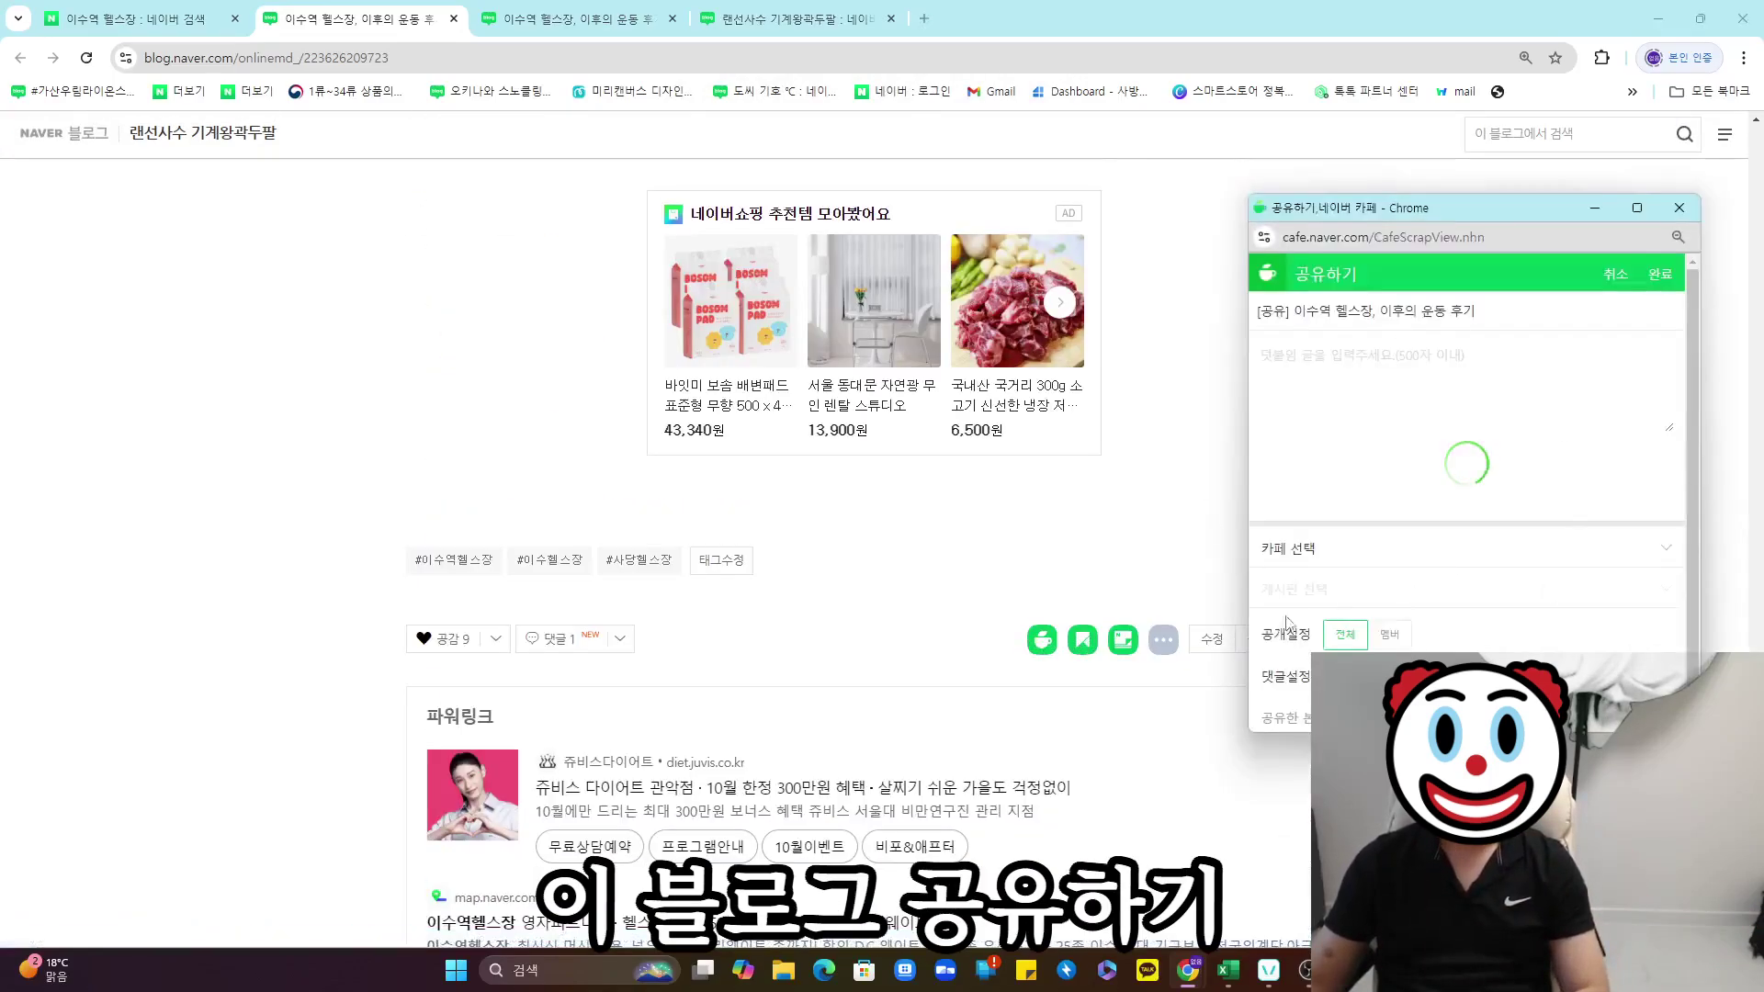
click(1680, 208)
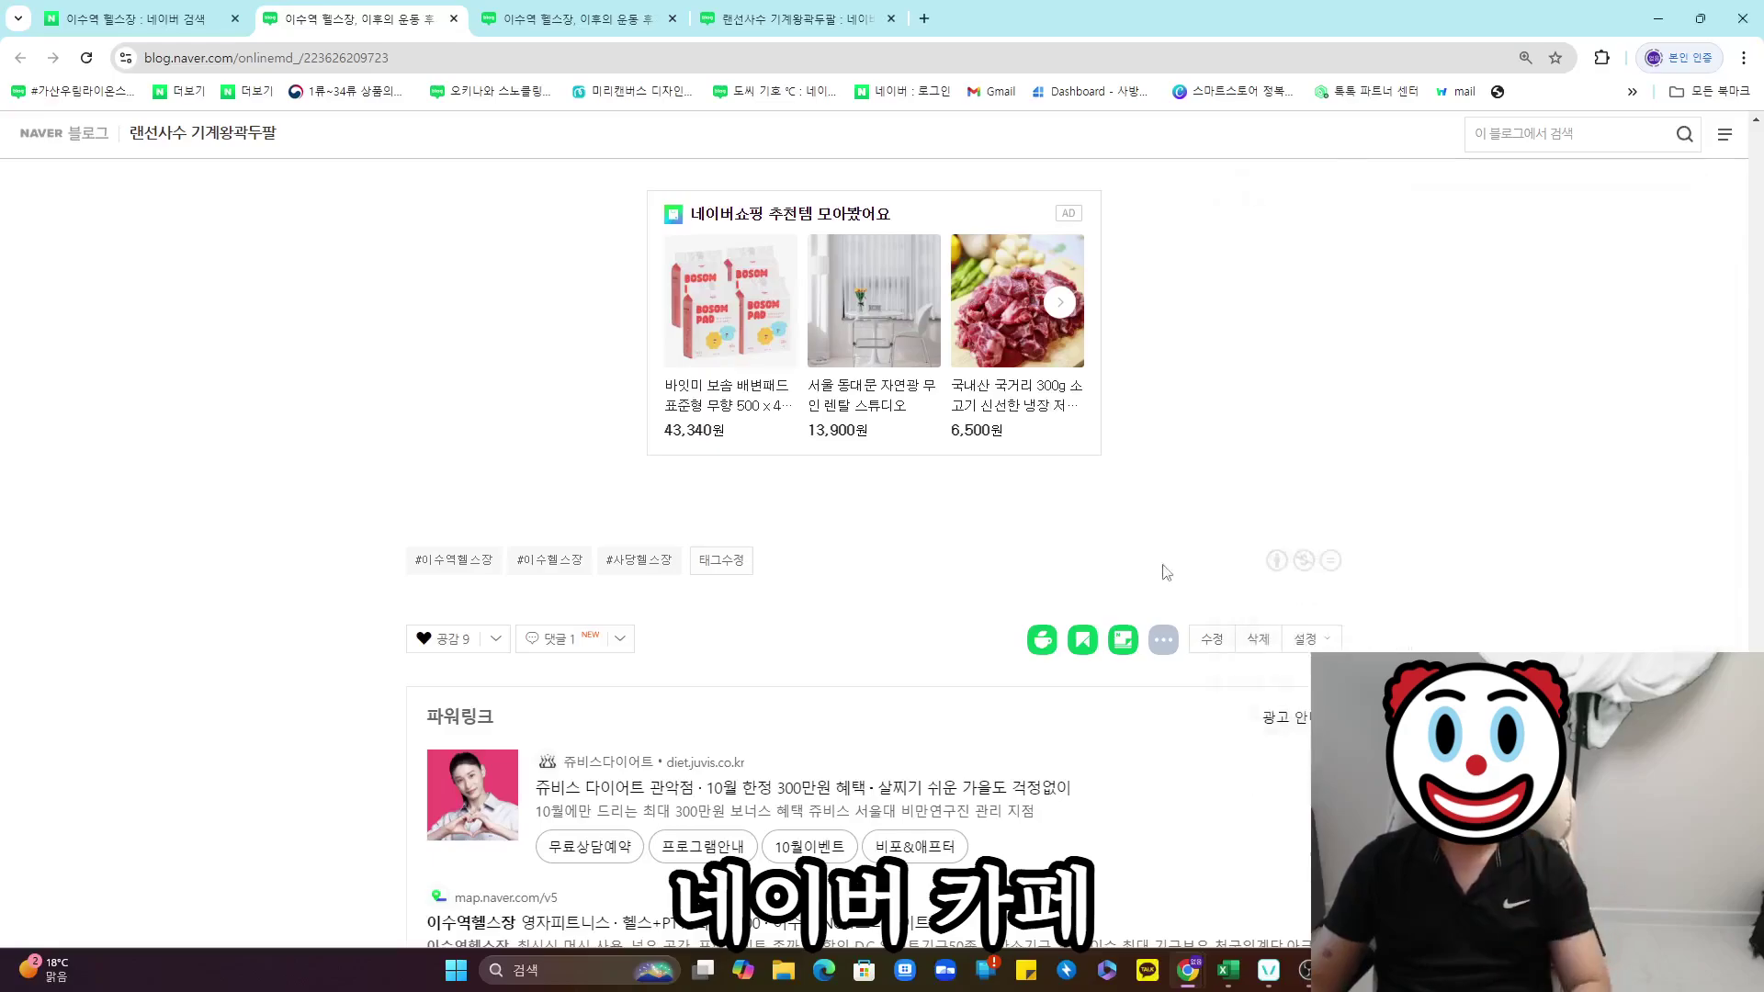
click(1082, 640)
click(1123, 641)
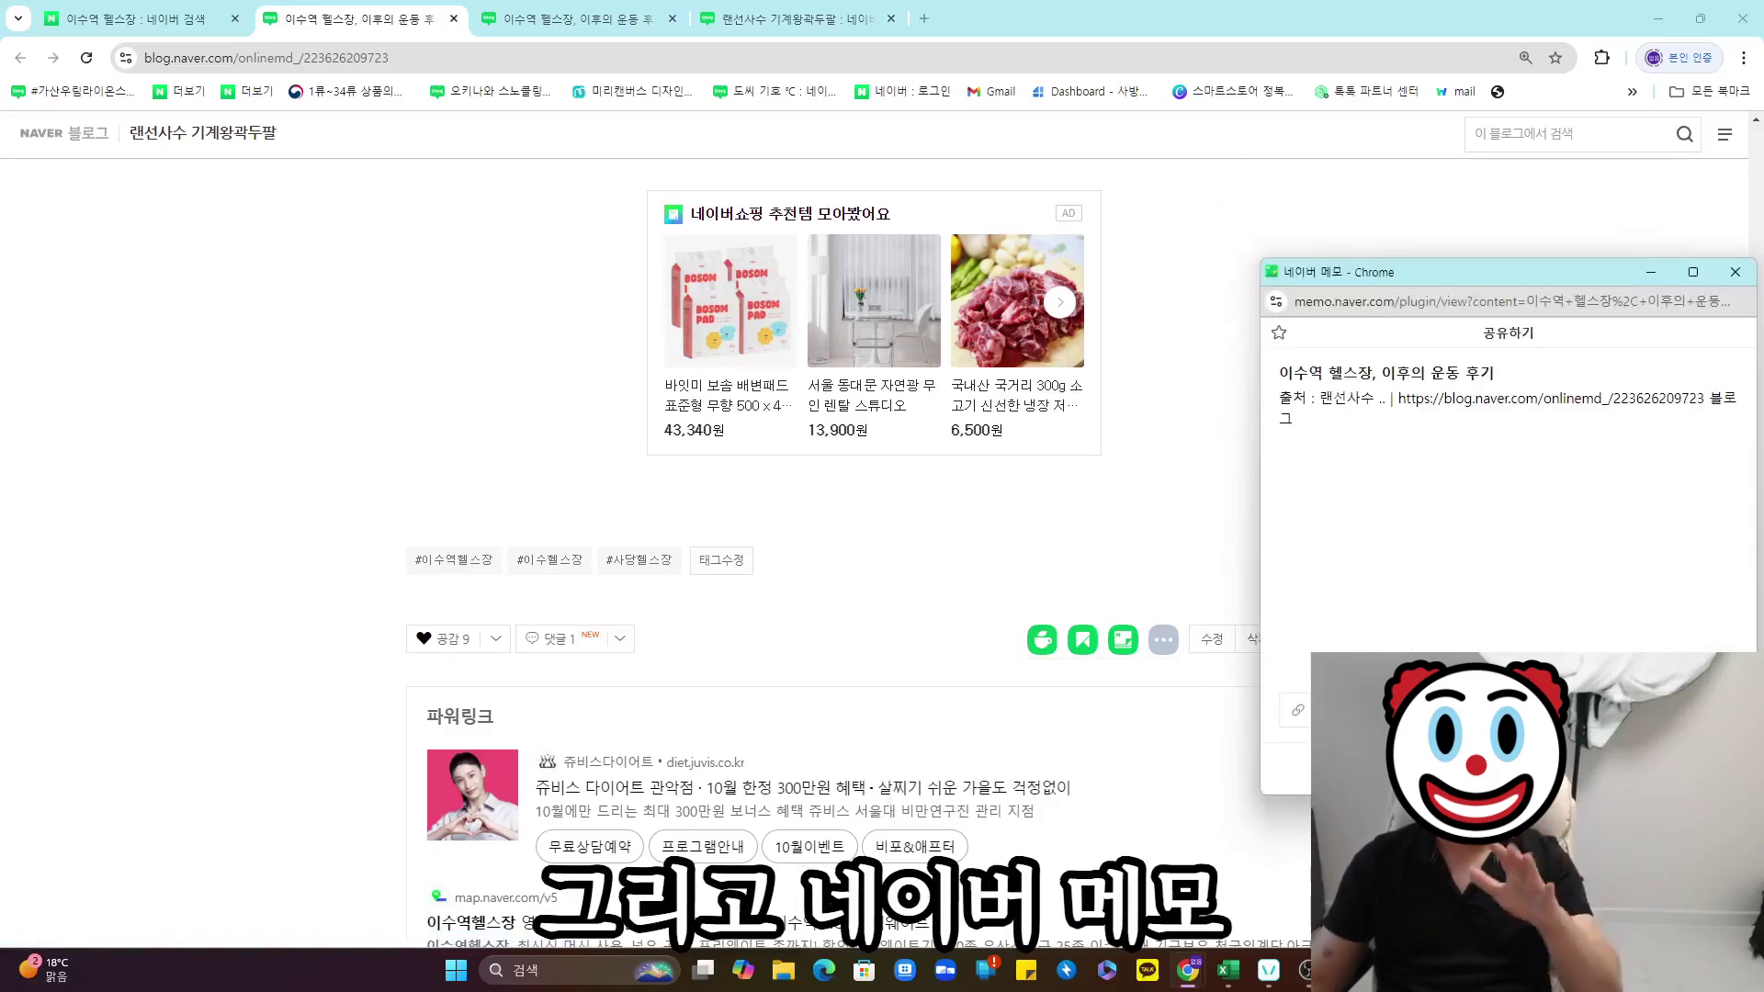
click(1735, 272)
scroll(1525, 624, up, 15)
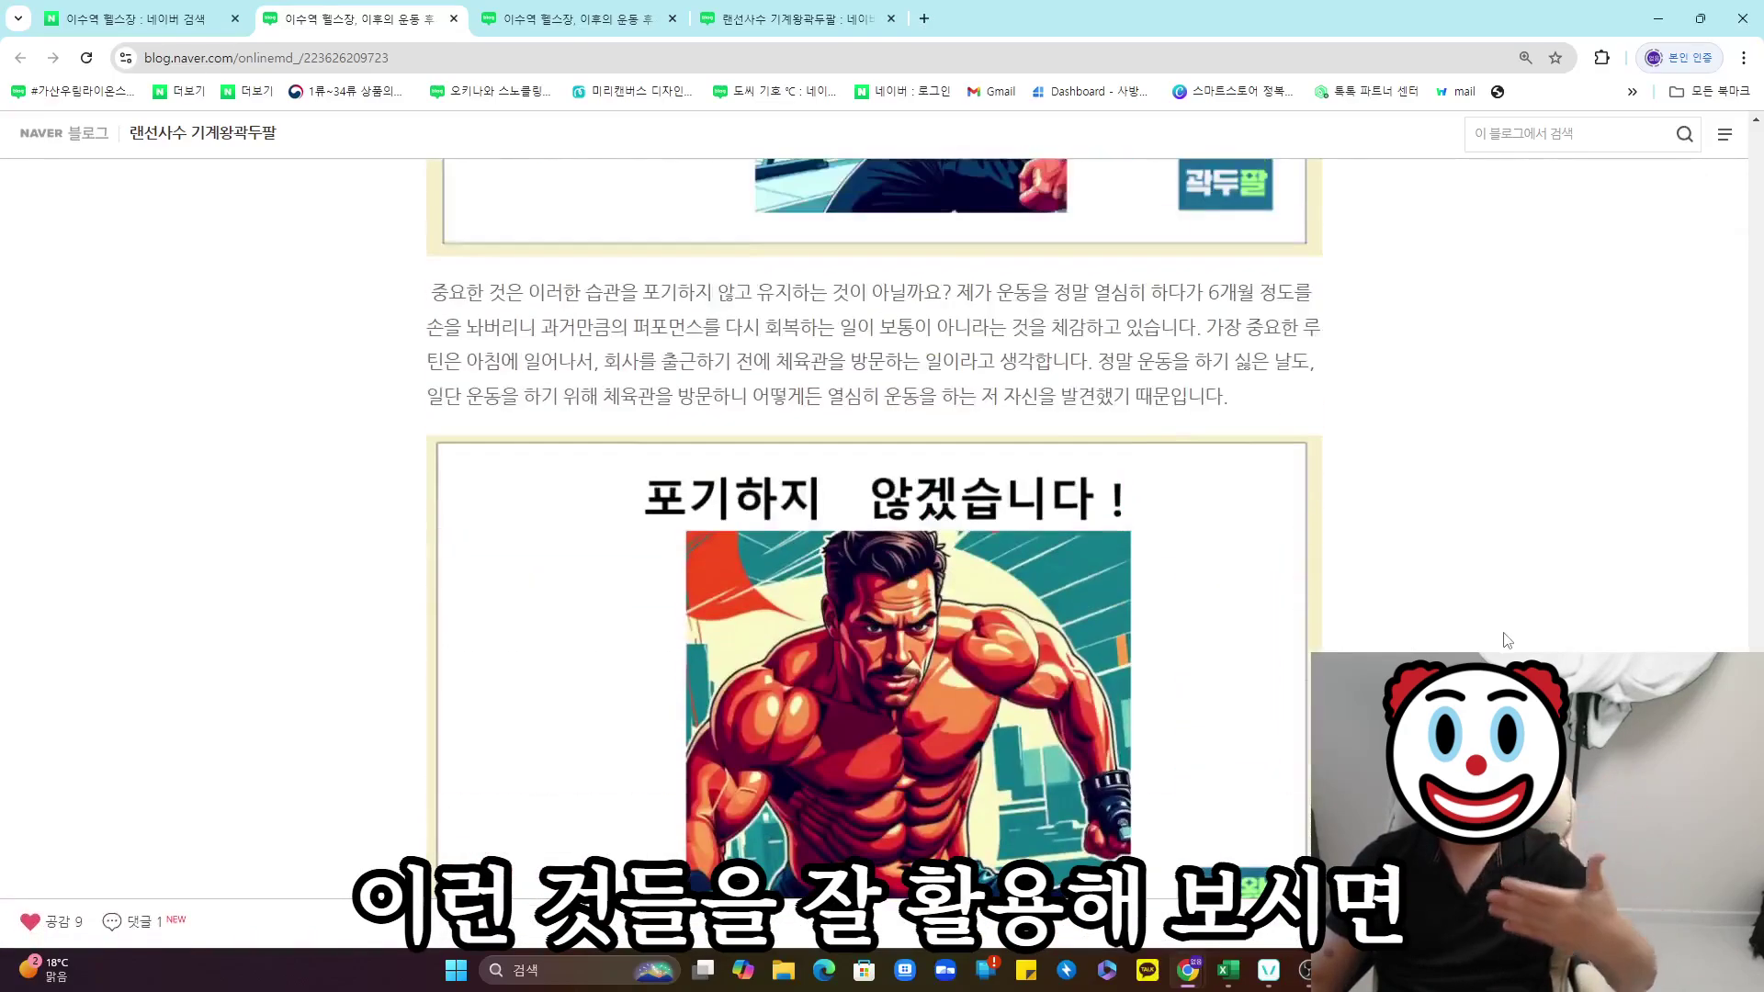
scroll(1507, 641, up, 8)
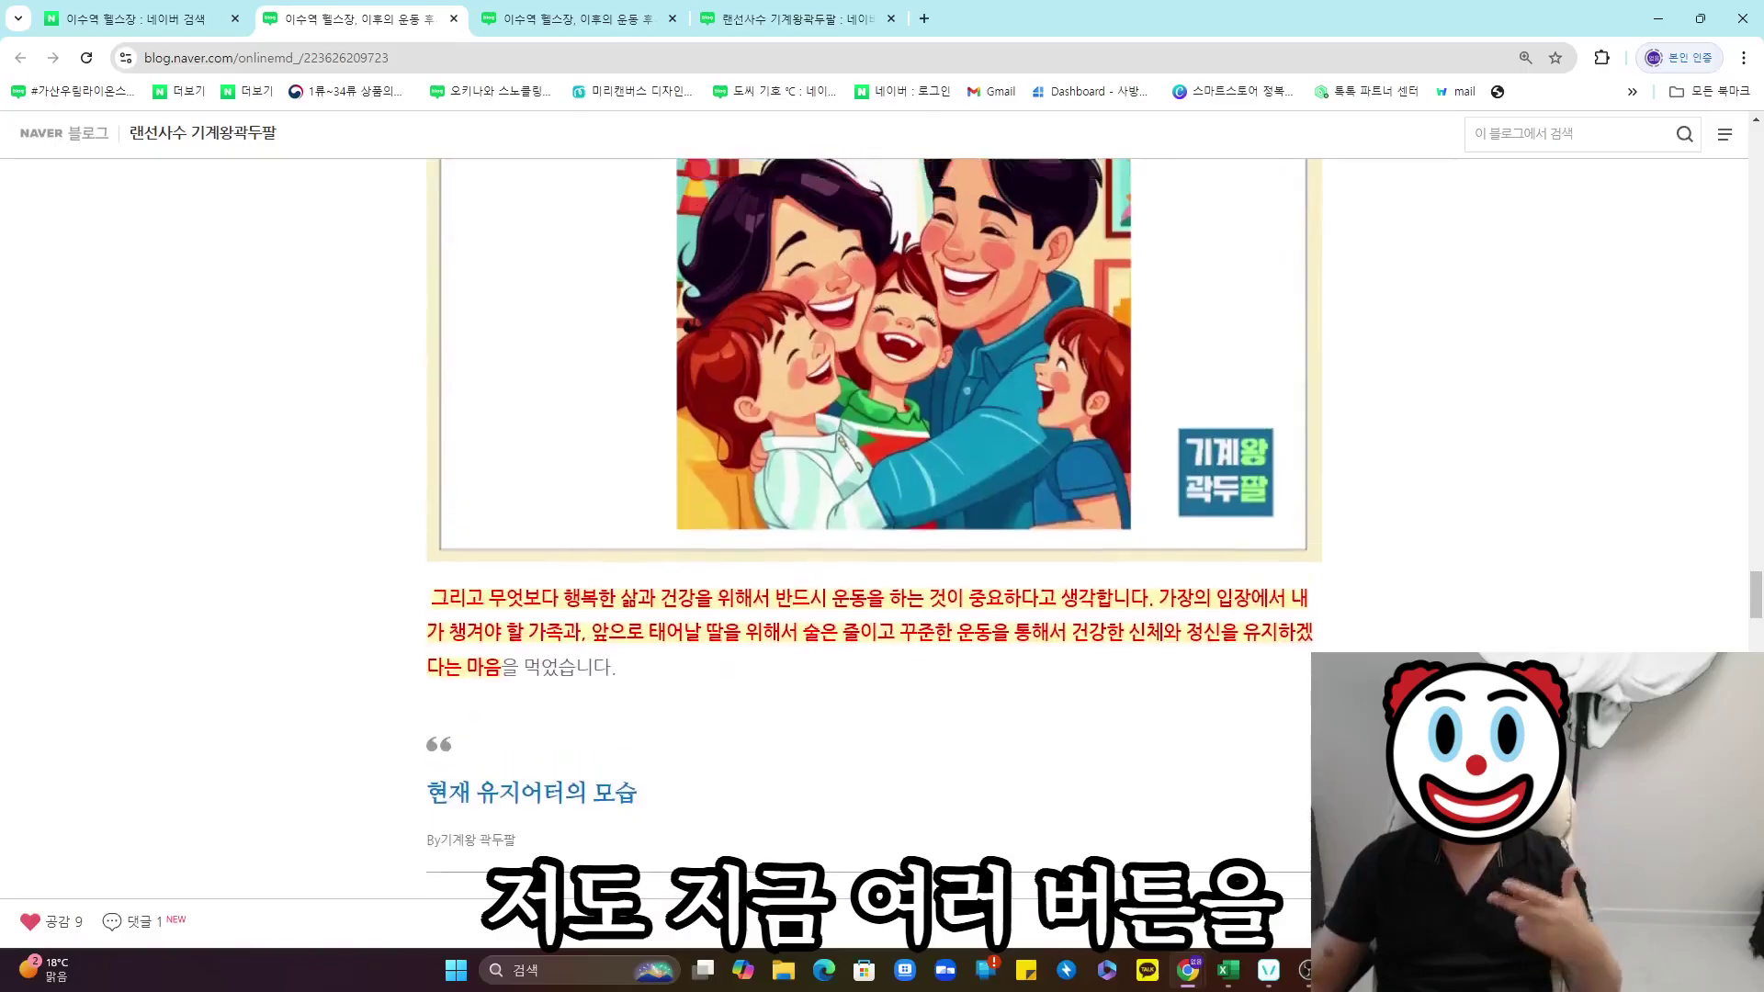
scroll(868, 528, up, 6)
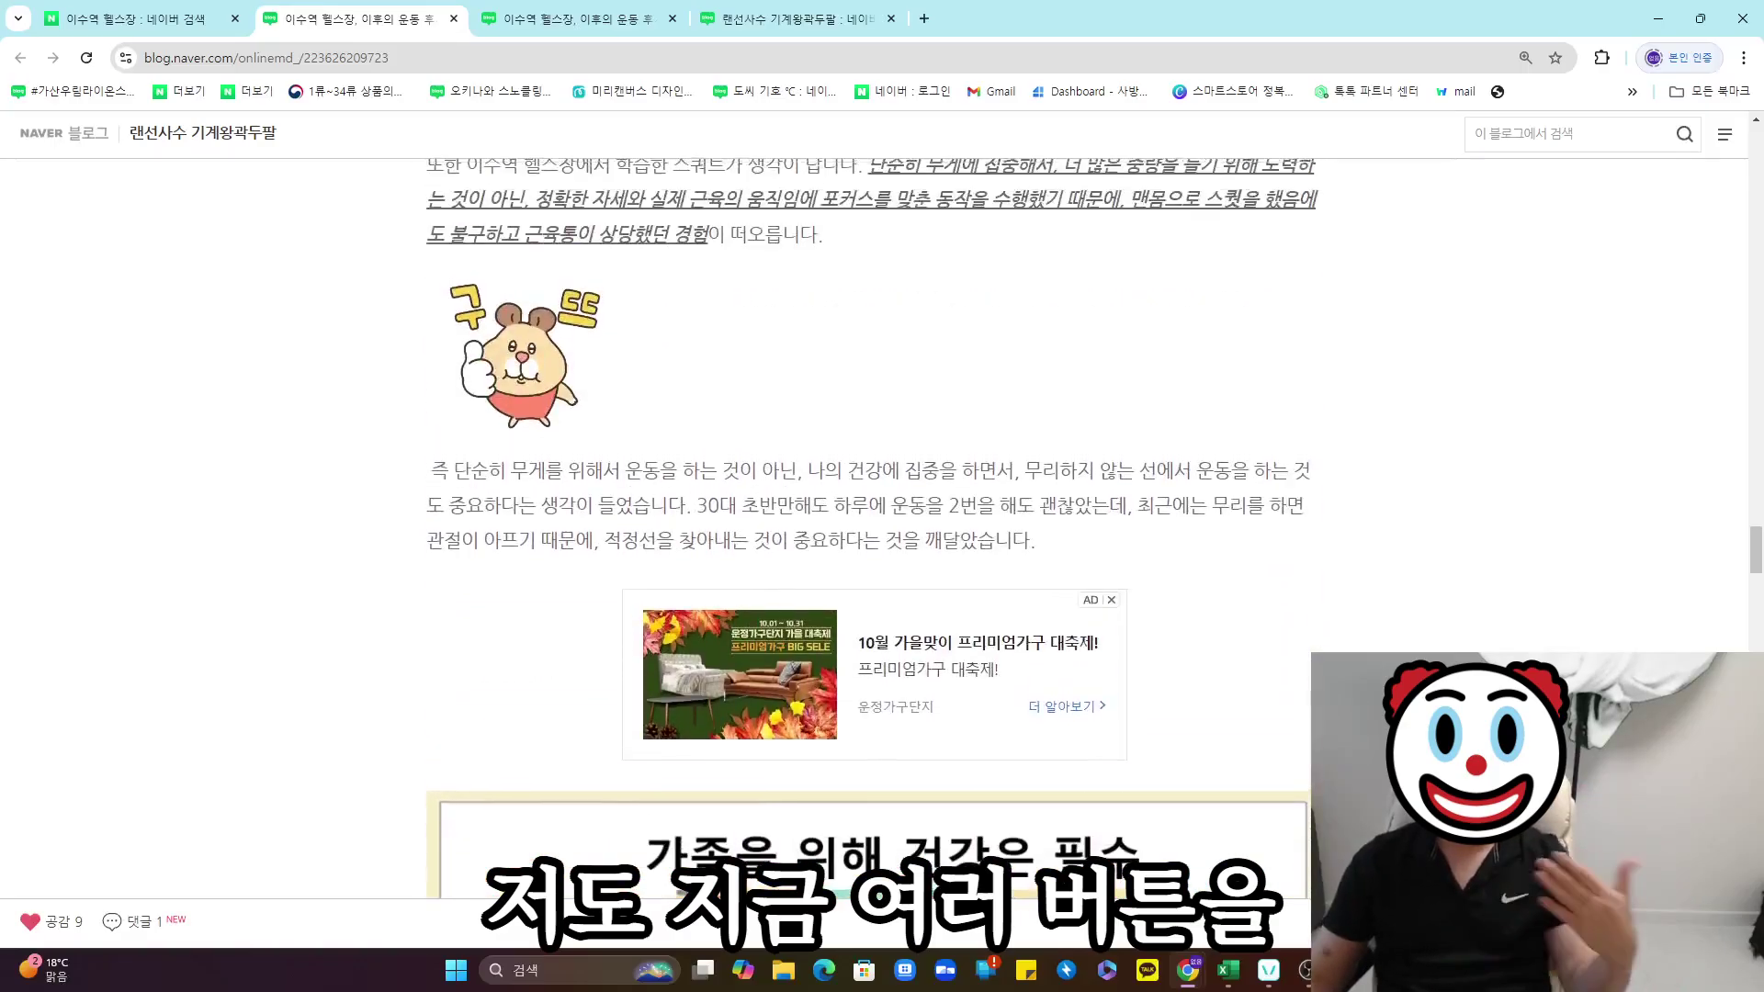
scroll(1468, 627, up, 15)
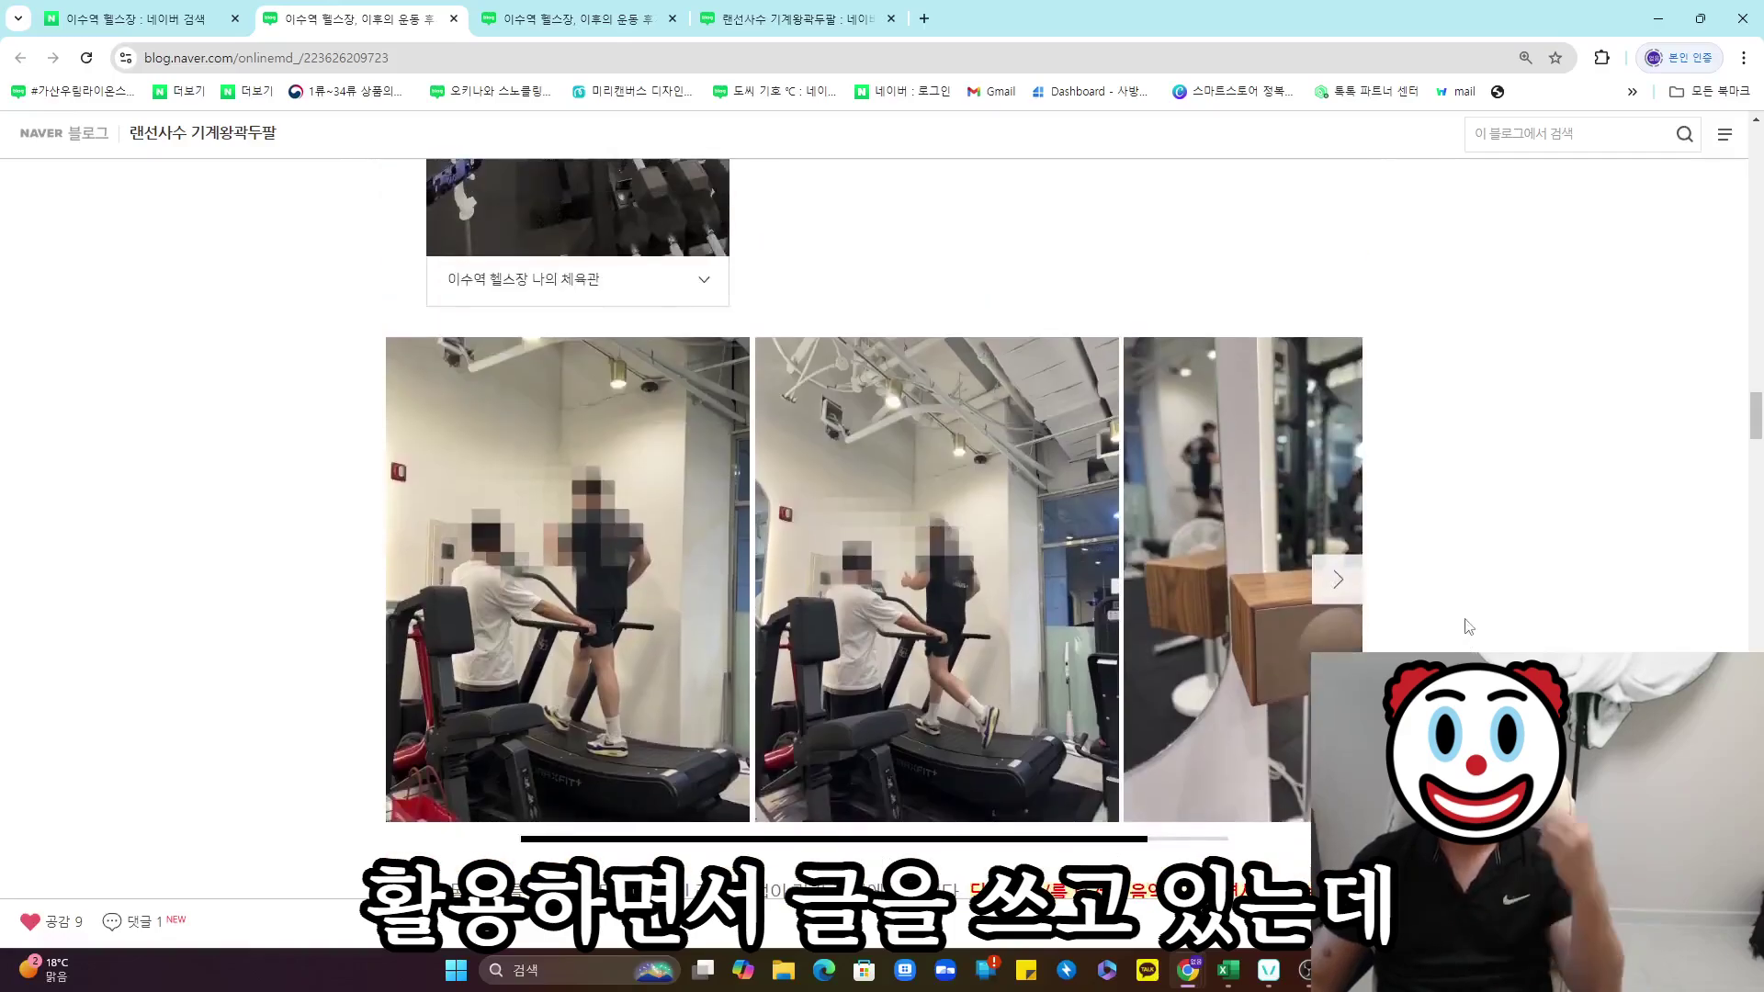
scroll(1469, 626, up, 10)
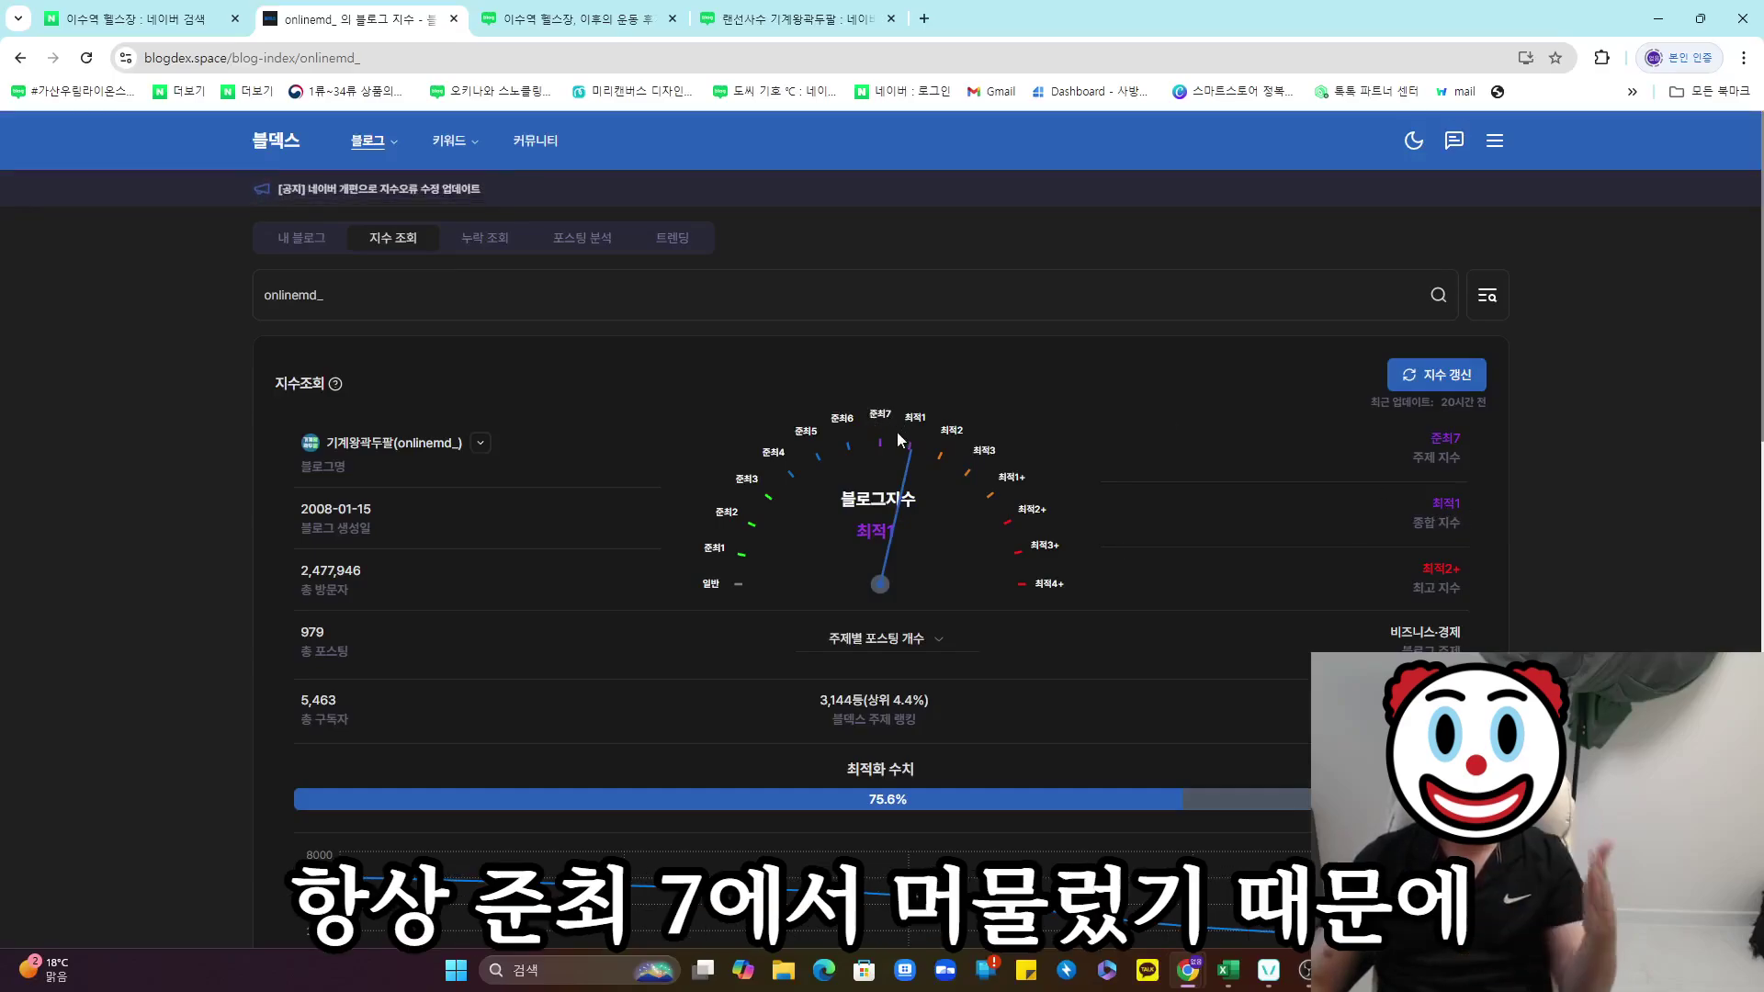
Examine the blog's index and ranking history charts and its recent 포스팅 지수 list on 블덱스.
scroll(1510, 524, down, 15)
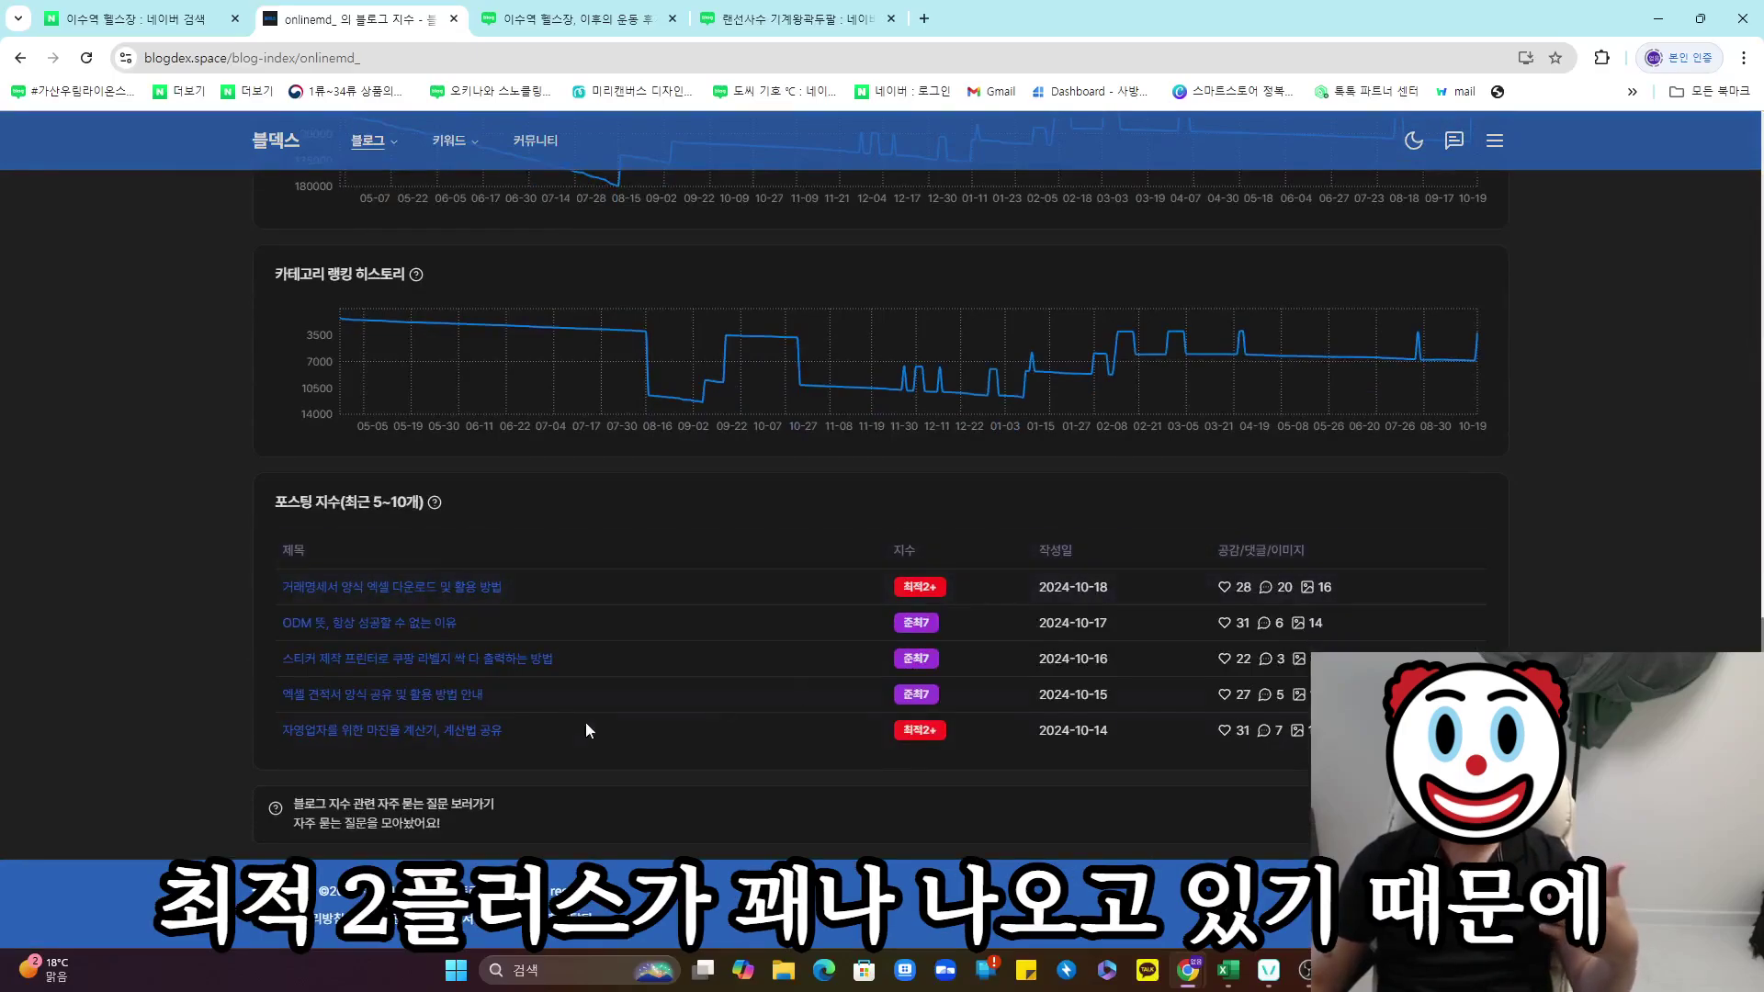
scroll(1082, 688, up, 15)
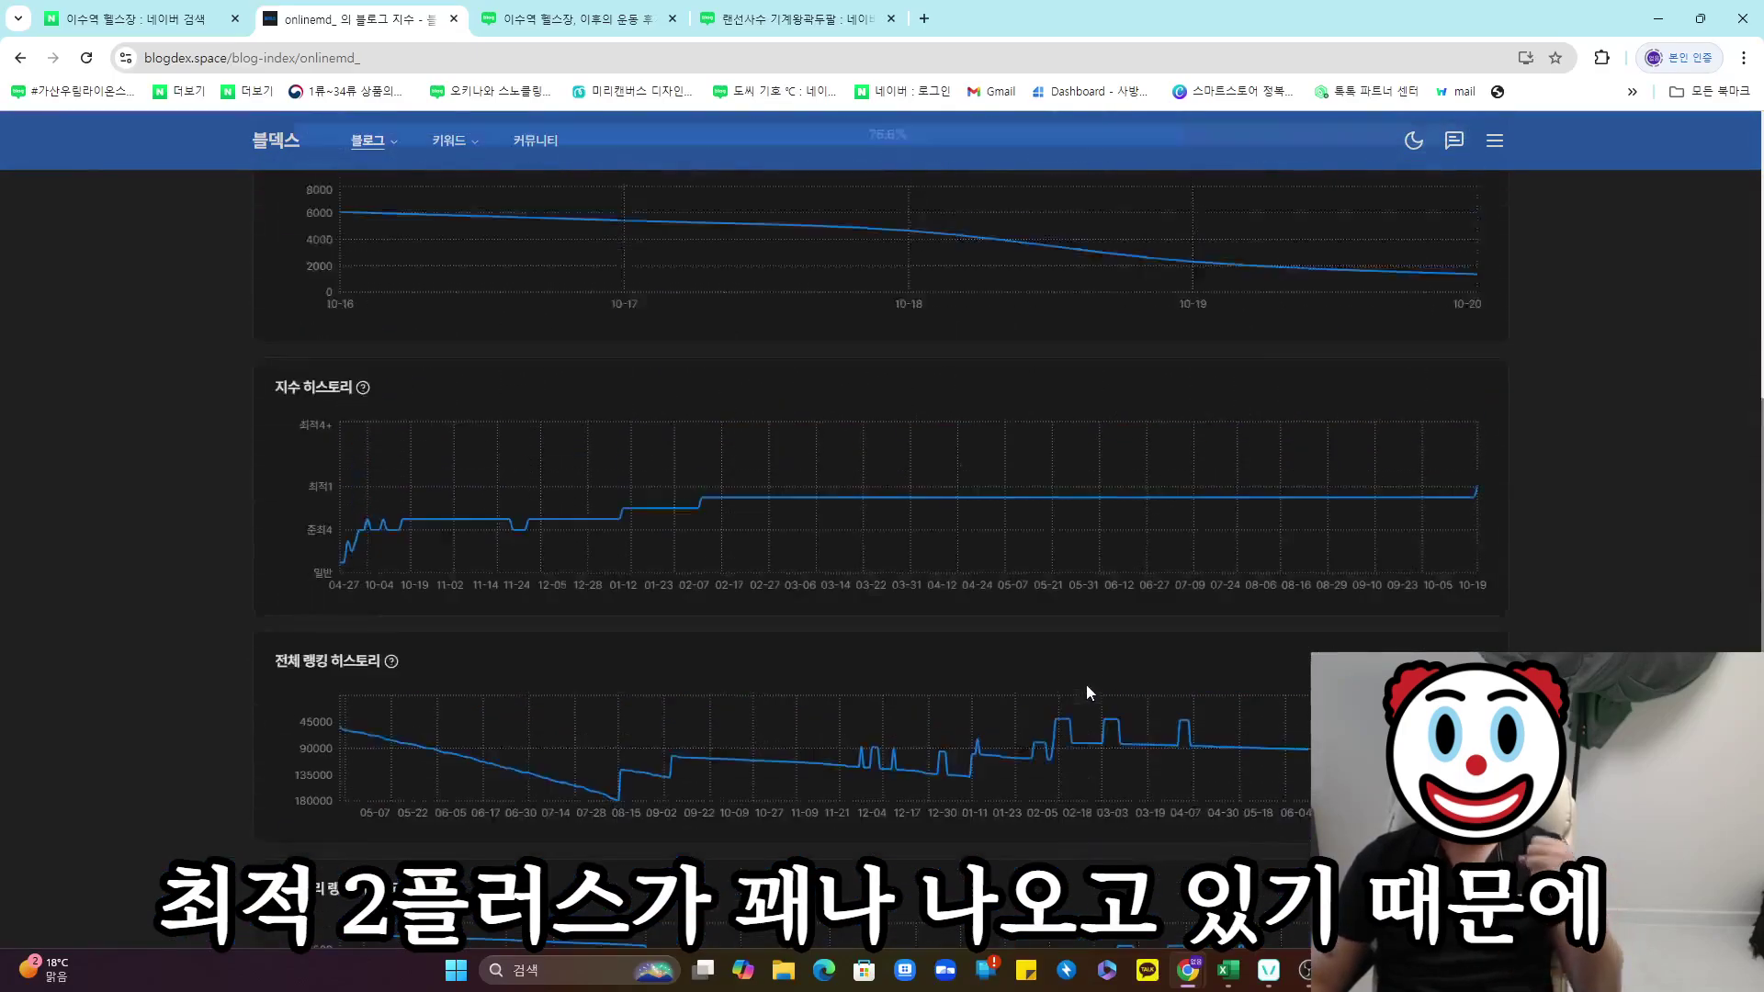